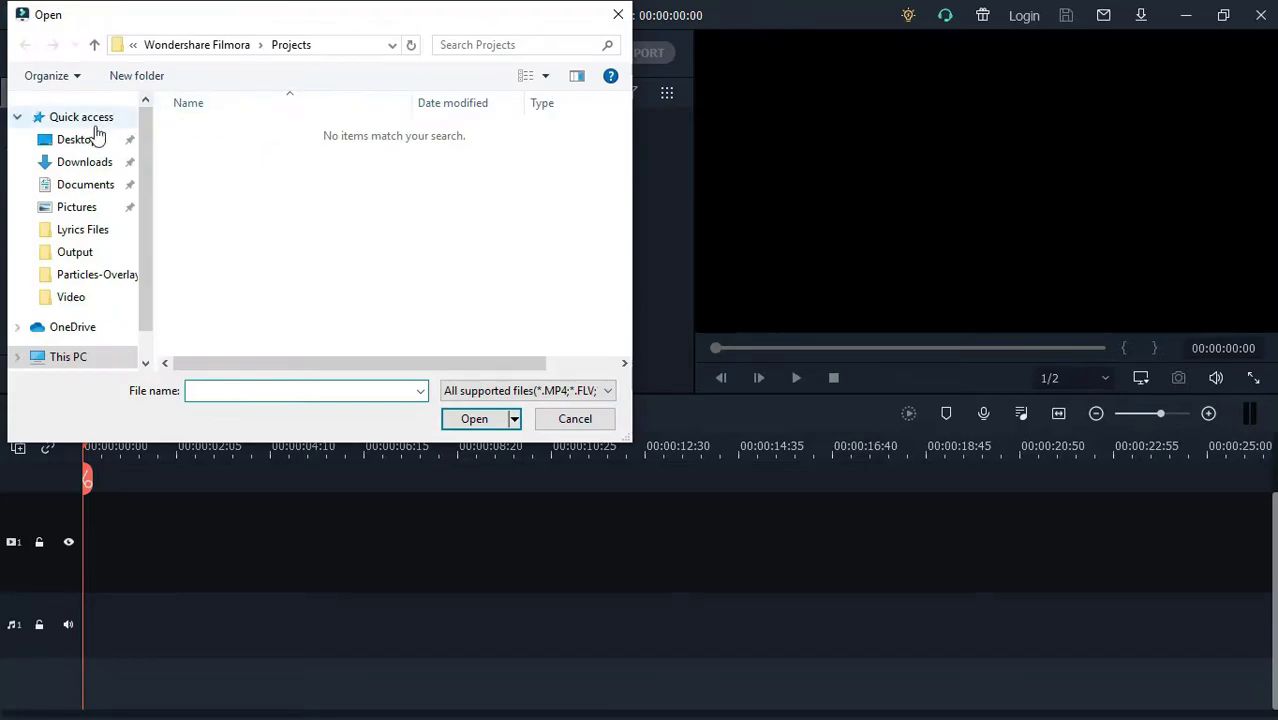
Import all four media files from the Lyrics Files folder into the project.
{"action": "left_click", "coordinate": [70, 232]}
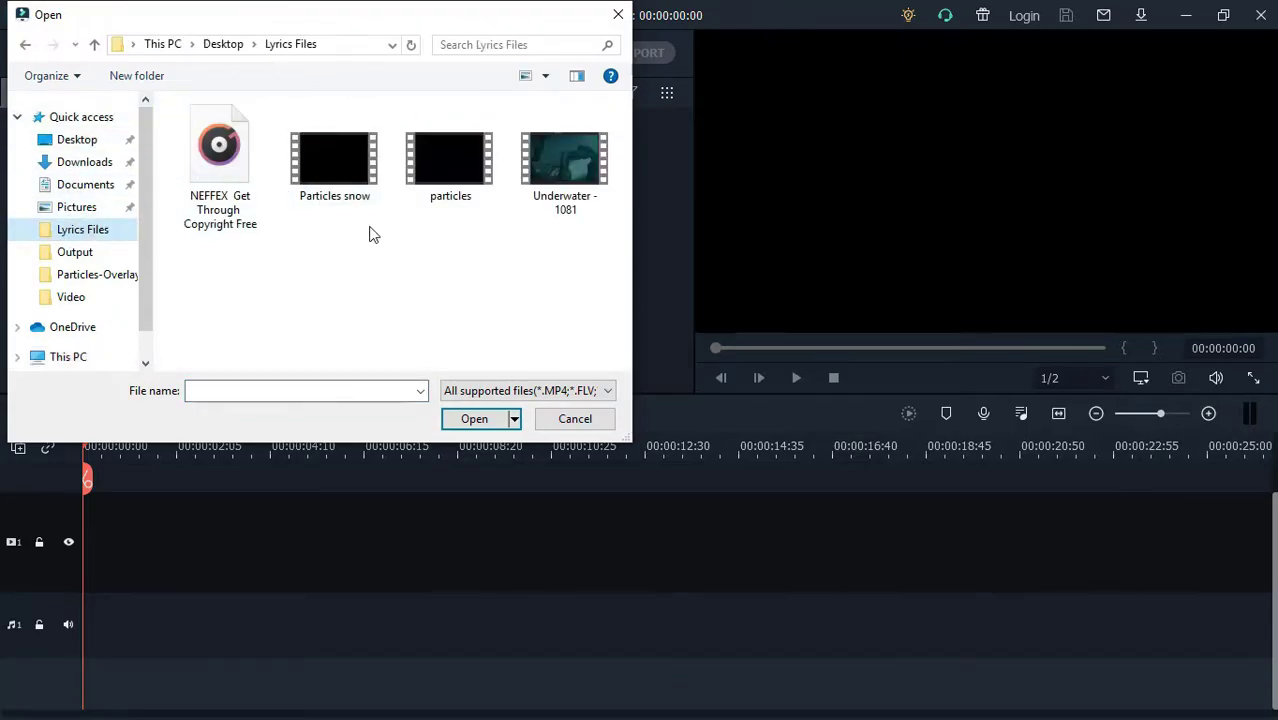
{"action": "key", "text": "ctrl+a"}
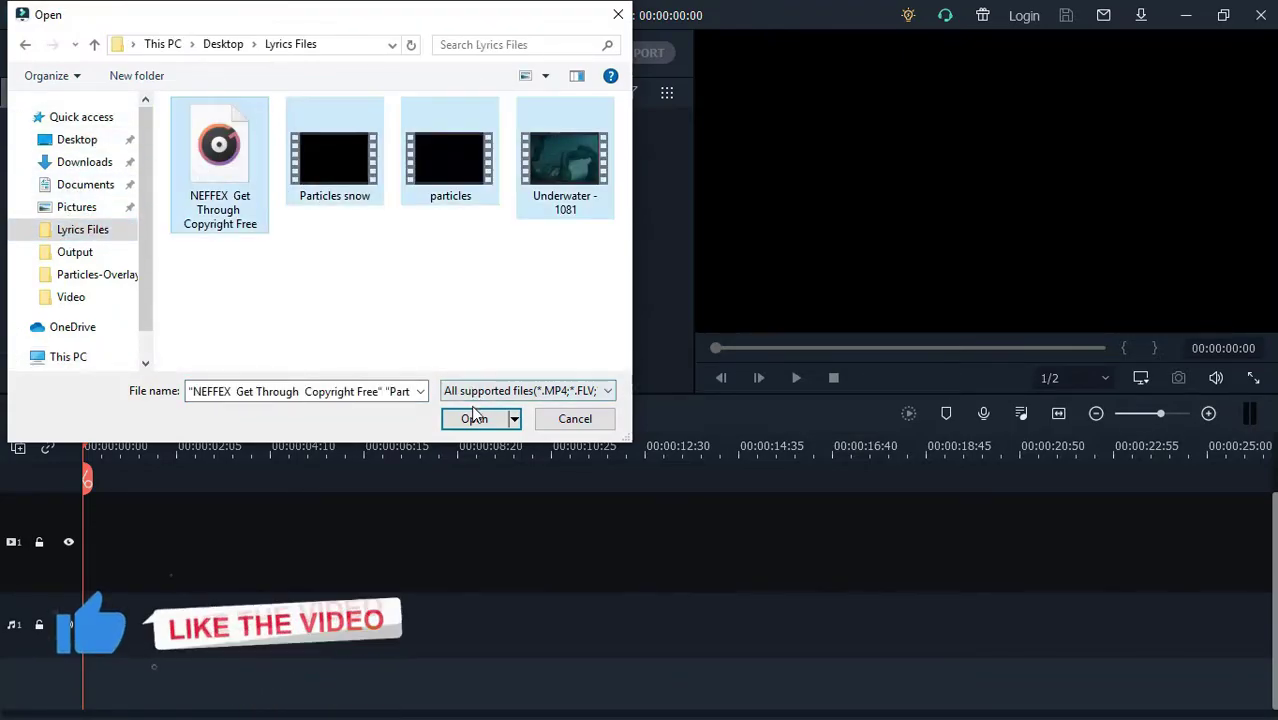
{"action": "left_click", "coordinate": [476, 420]}
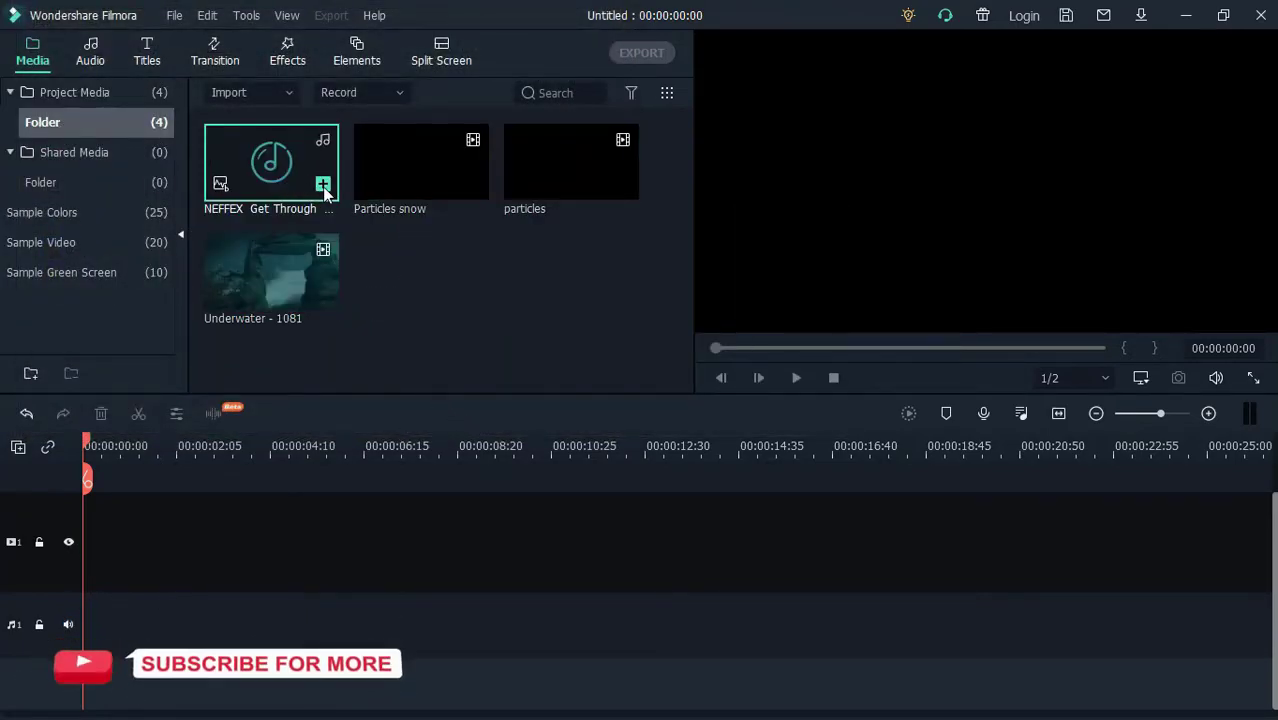
Add the NEFFEX Get Through song to the timeline, cut off everything after about 26 seconds, and return the playhead to the start.
{"action": "left_click", "coordinate": [322, 184]}
{"action": "left_click", "coordinate": [117, 447]}
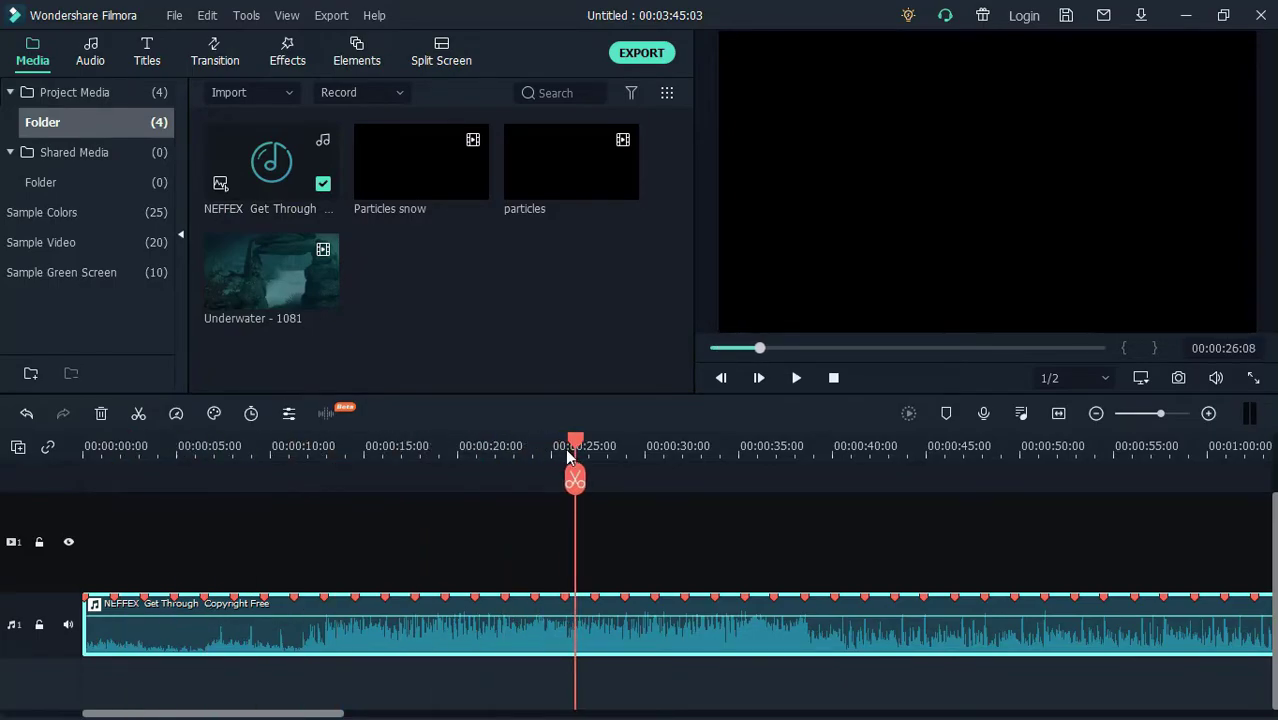
{"action": "left_click", "coordinate": [575, 479]}
{"action": "key", "text": "Delete"}
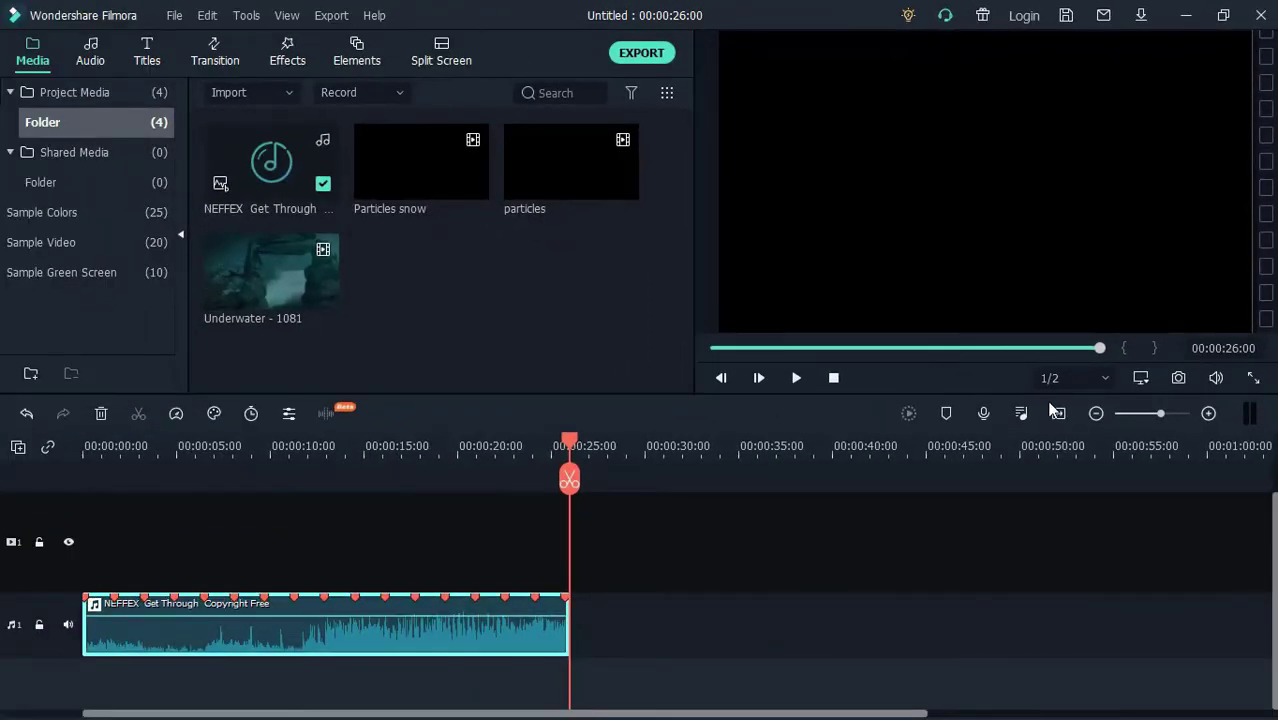
{"action": "left_click", "coordinate": [1055, 412]}
{"action": "left_click", "coordinate": [834, 378]}
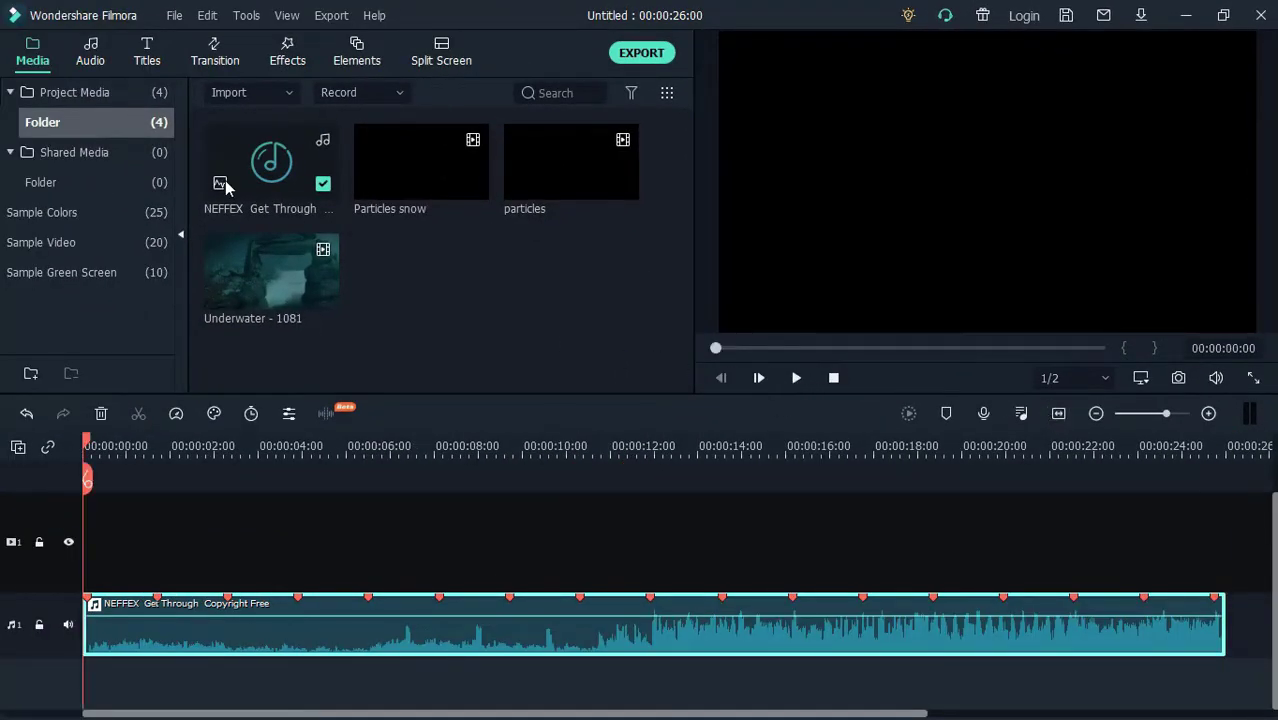
Add a Default Title at the start of the video track and extend it to the end of the song.
{"action": "left_click", "coordinate": [137, 63]}
{"action": "left_click", "coordinate": [40, 221]}
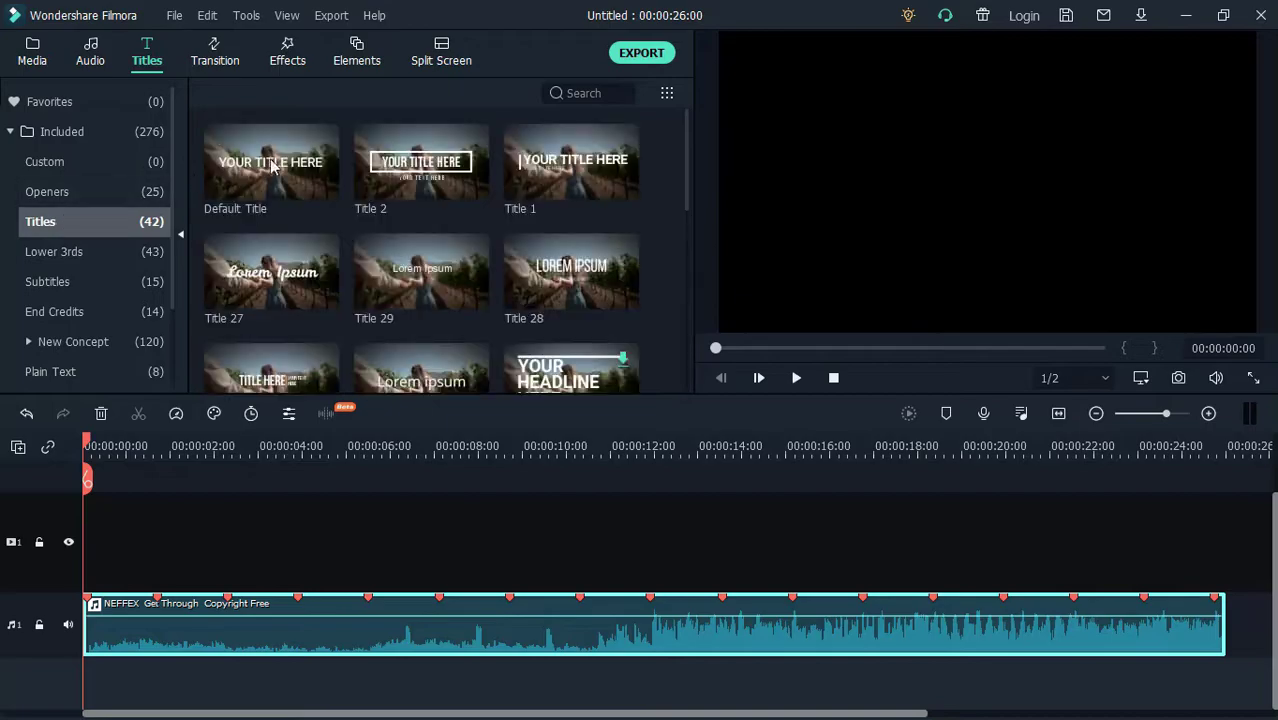
{"action": "left_click", "coordinate": [323, 184]}
{"action": "left_click_drag", "start_coordinate": [301, 519], "coordinate": [1224, 544]}
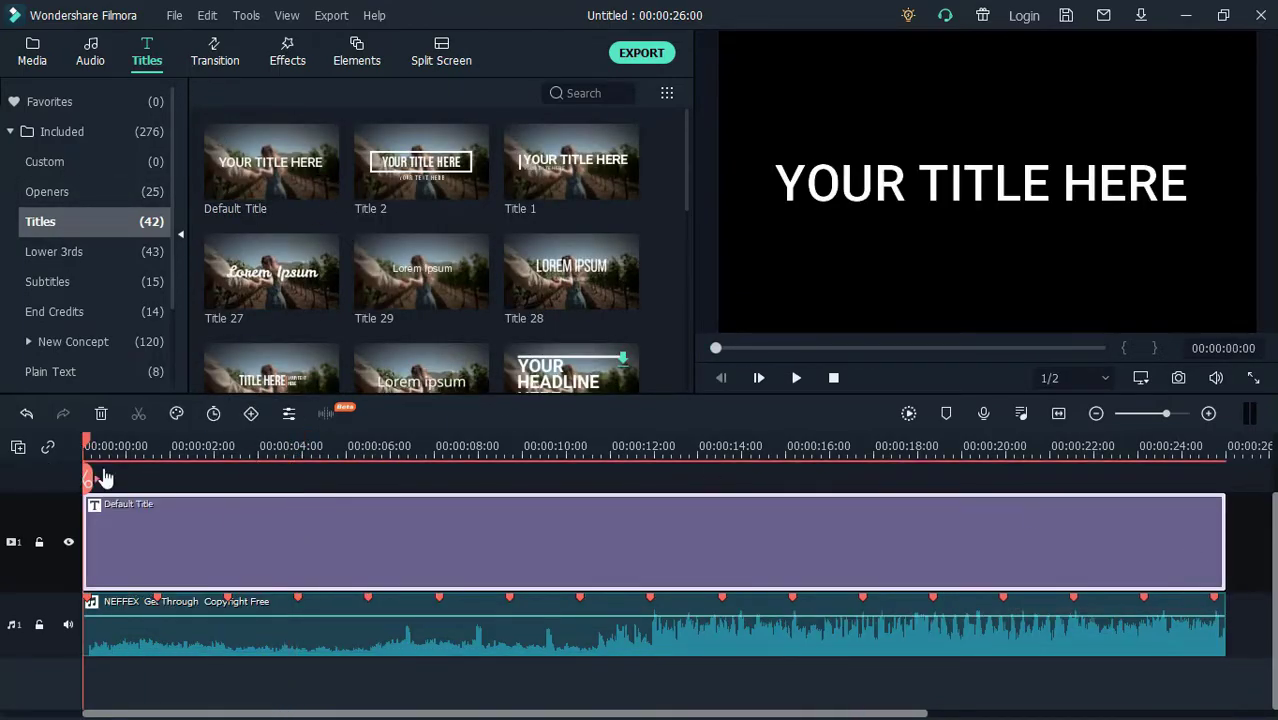
Replace the title's text with "Ooh Oh!" in the advanced text editor.
{"action": "right_click", "coordinate": [202, 532]}
{"action": "left_click", "coordinate": [250, 71]}
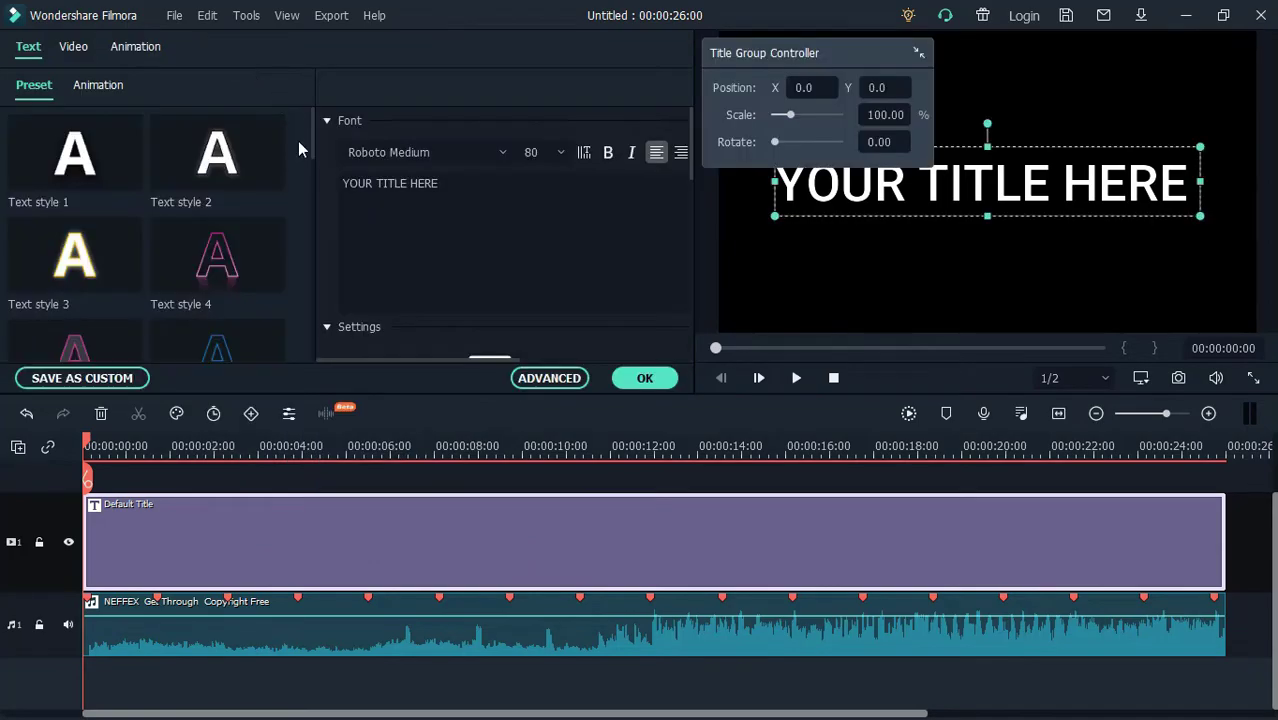
{"action": "left_click", "coordinate": [539, 378]}
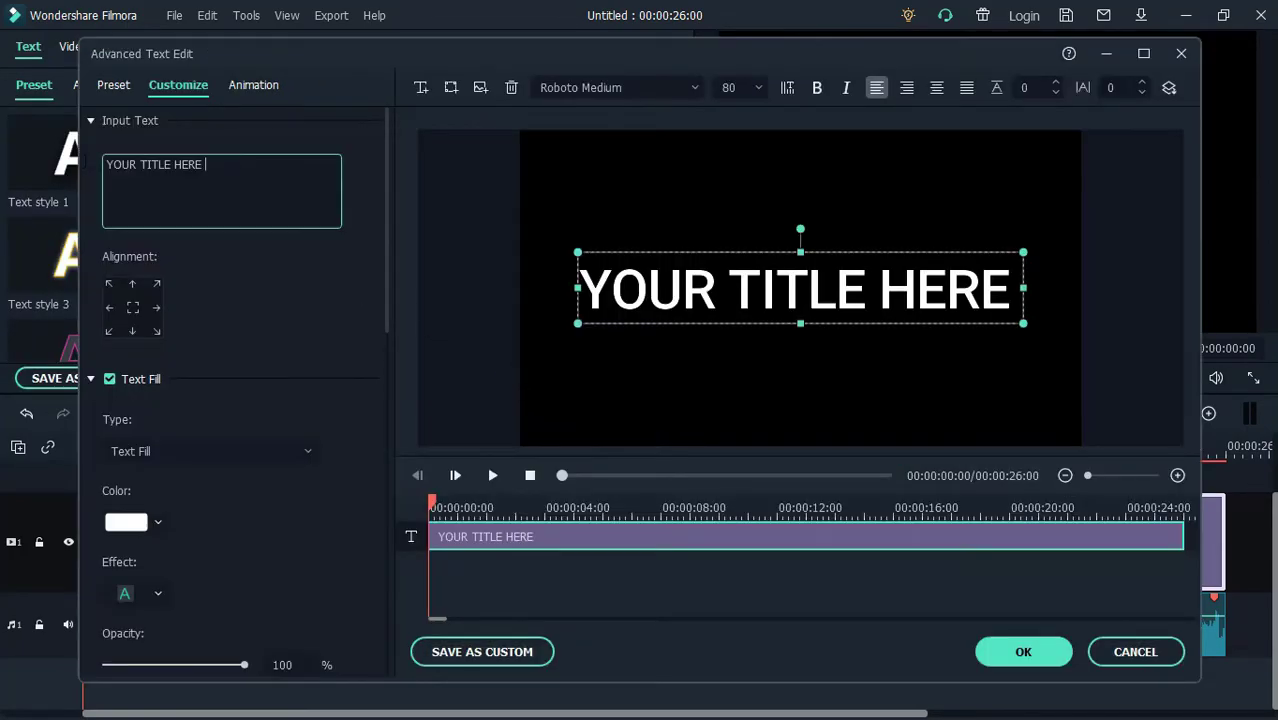
{"action": "type", "text": "Ooh Oh"}
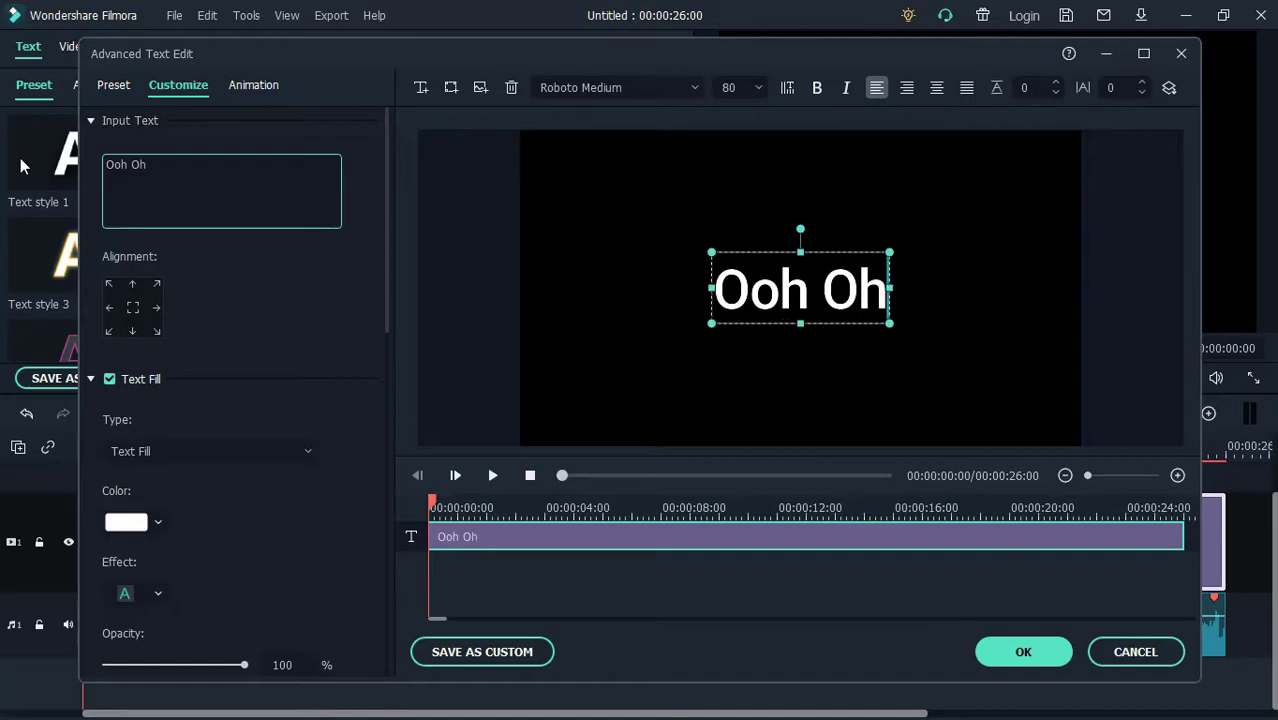
{"action": "type", "text": "!"}
Format the title text in ReklameScript-Medium at size 62 with a letter space of 2 and centred alignment.
{"action": "left_click", "coordinate": [740, 87]}
{"action": "left_click", "coordinate": [727, 138]}
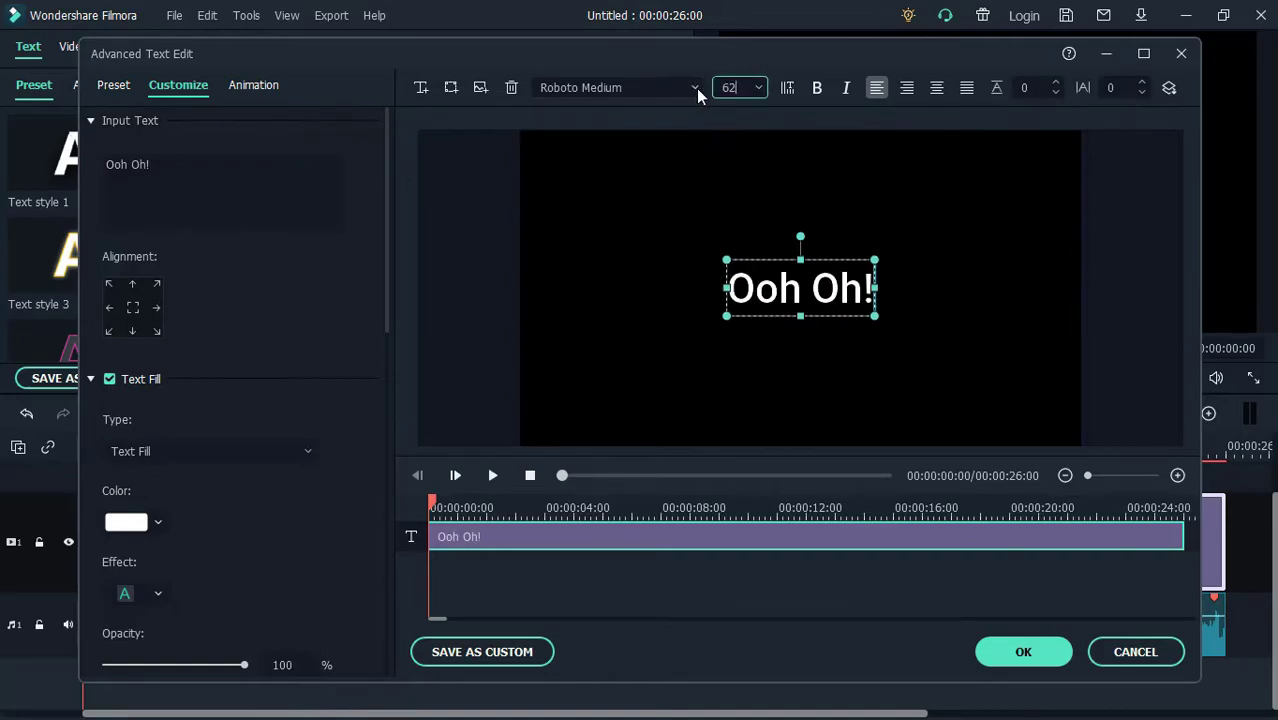
{"action": "left_click", "coordinate": [691, 88]}
{"action": "scroll", "coordinate": [640, 210], "scroll_direction": "up", "scroll_amount": 4}
{"action": "left_click", "coordinate": [633, 222]}
{"action": "left_click", "coordinate": [1141, 82]}
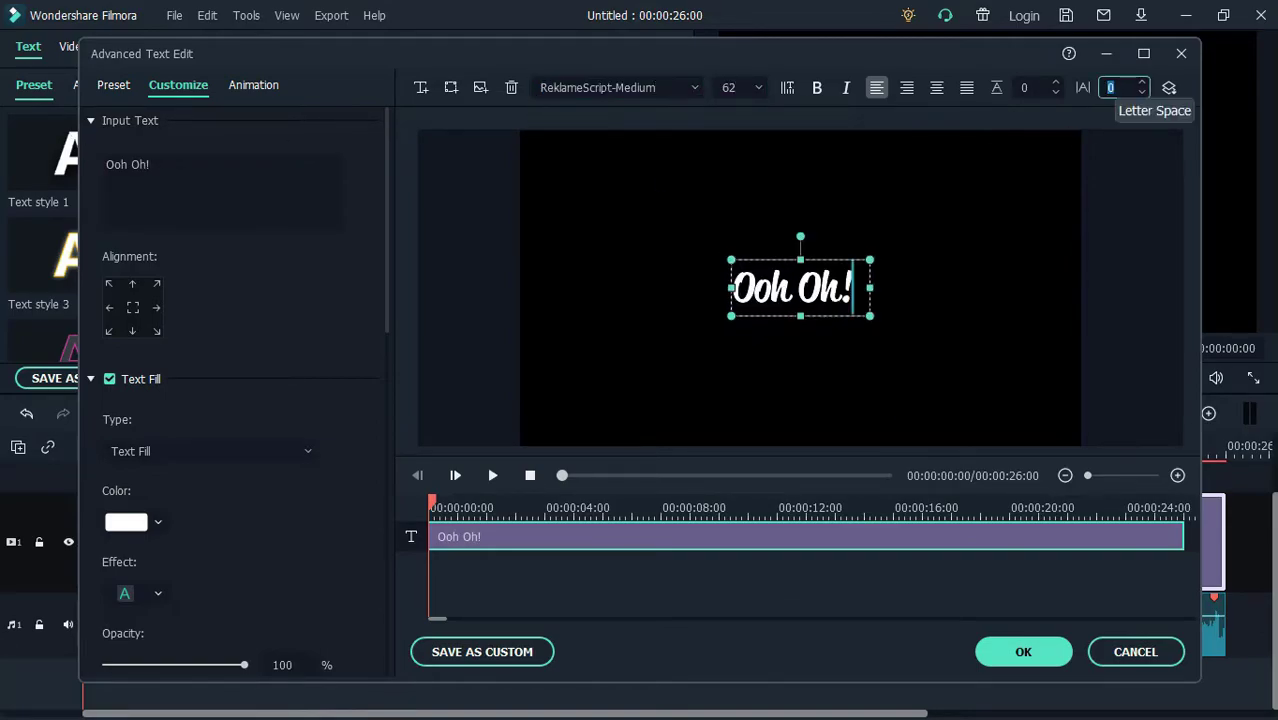
{"action": "left_click", "coordinate": [1141, 82]}
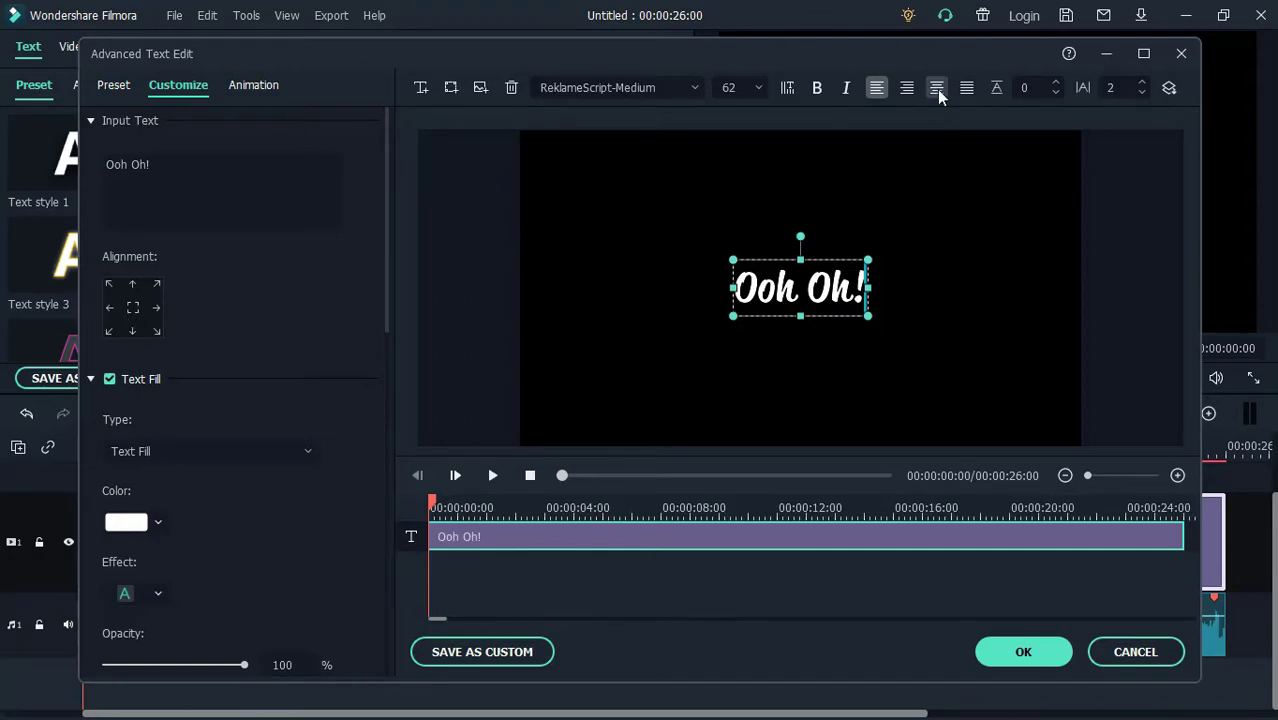
Apply the String Blur animation to the title and accept the advanced text edits.
{"action": "left_click", "coordinate": [253, 85]}
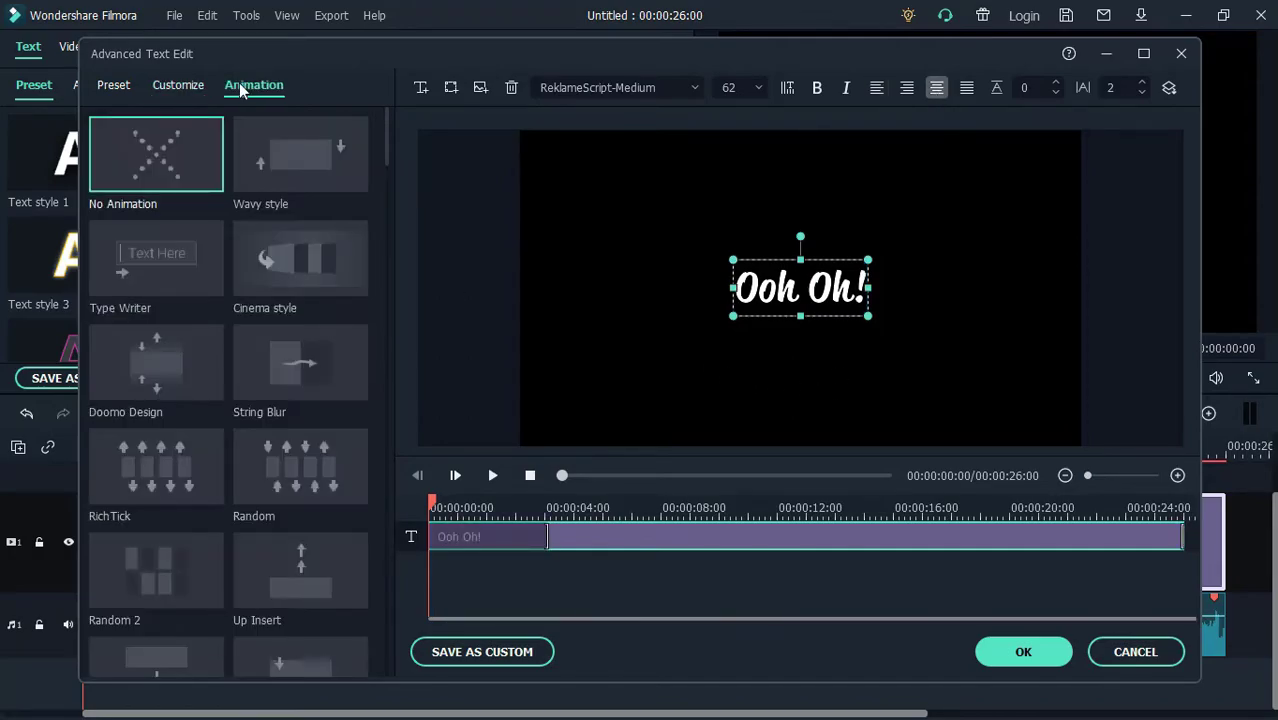
{"action": "left_click", "coordinate": [296, 376]}
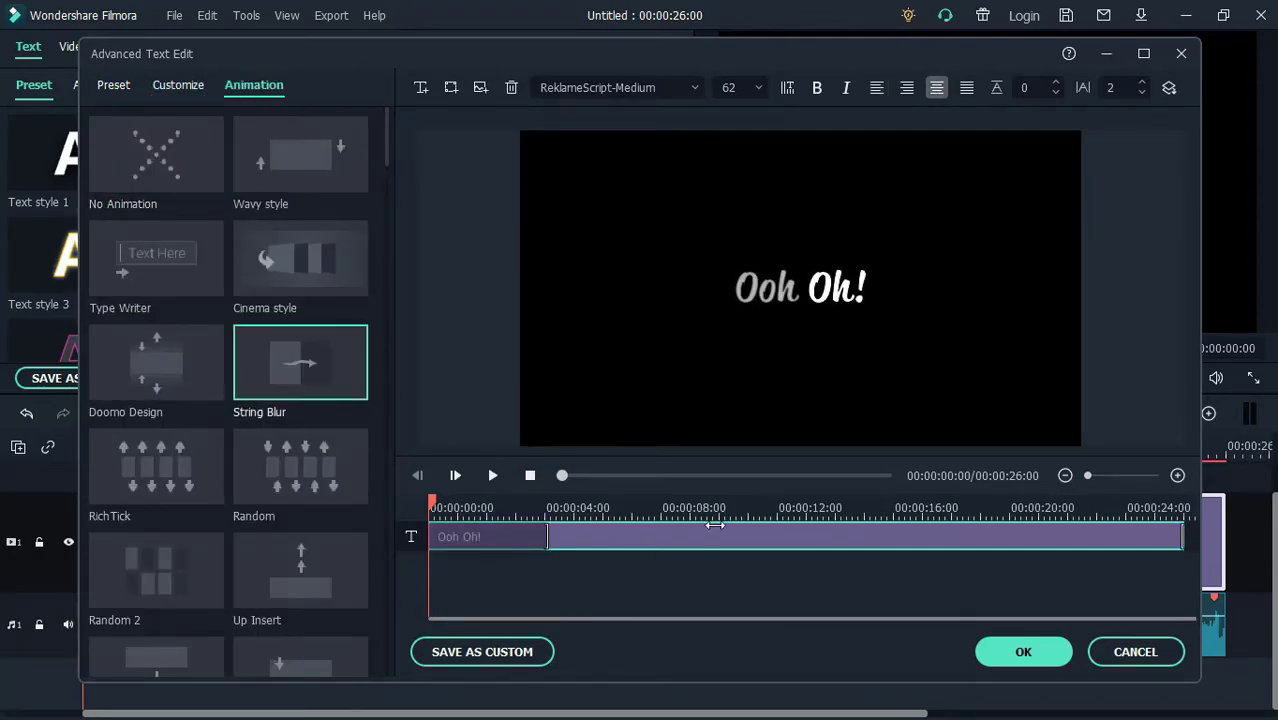
{"action": "left_click", "coordinate": [1031, 650]}
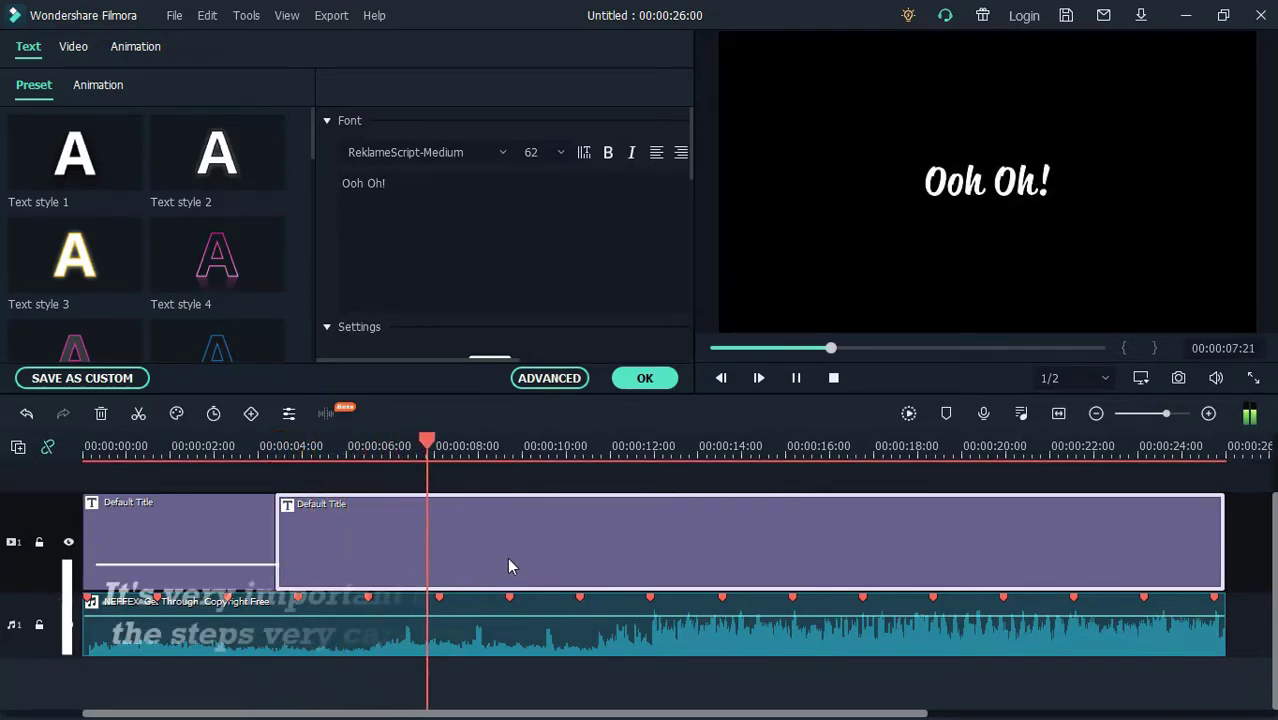
Split the second title clip at about 00:00:11:18 and delete the section before the cut.
{"action": "key", "text": "space"}
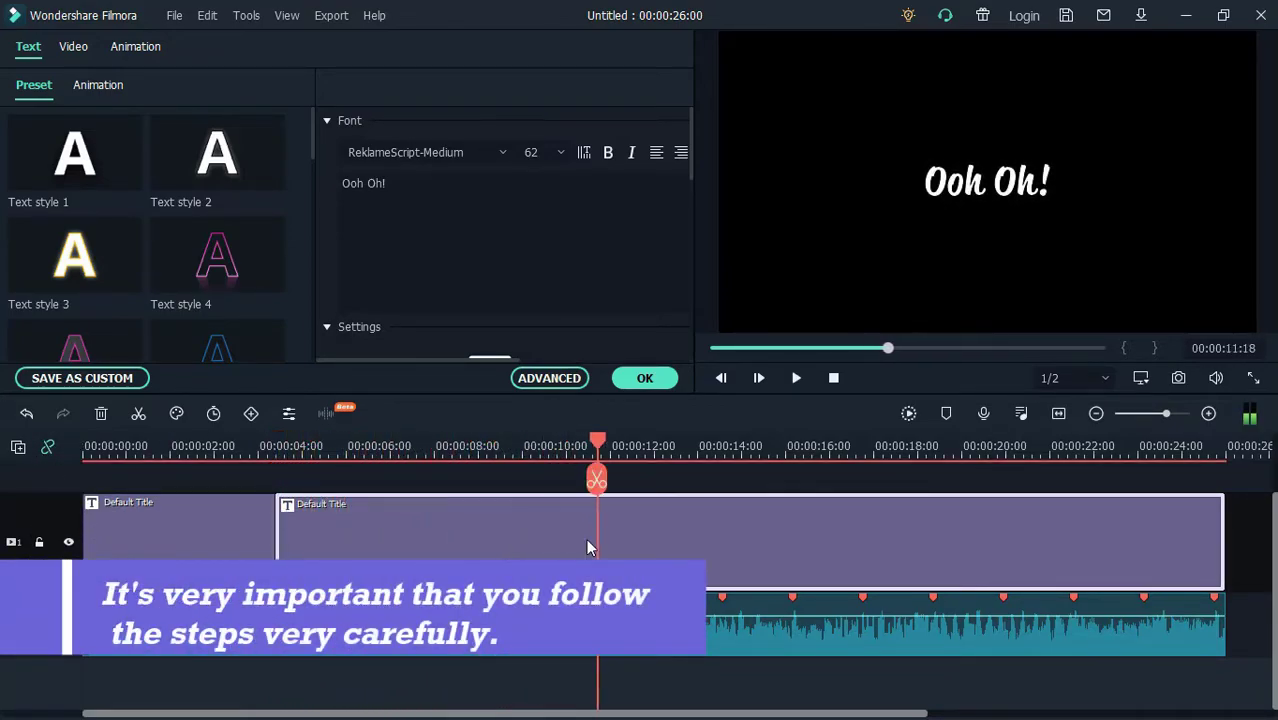
{"action": "key", "text": "ctrl+b"}
{"action": "key", "text": "Delete"}
Split word-length sections off the remaining title, cutting at about 00:00:12:09 and again shortly before 00:00:13:00.
{"action": "left_click", "coordinate": [632, 542]}
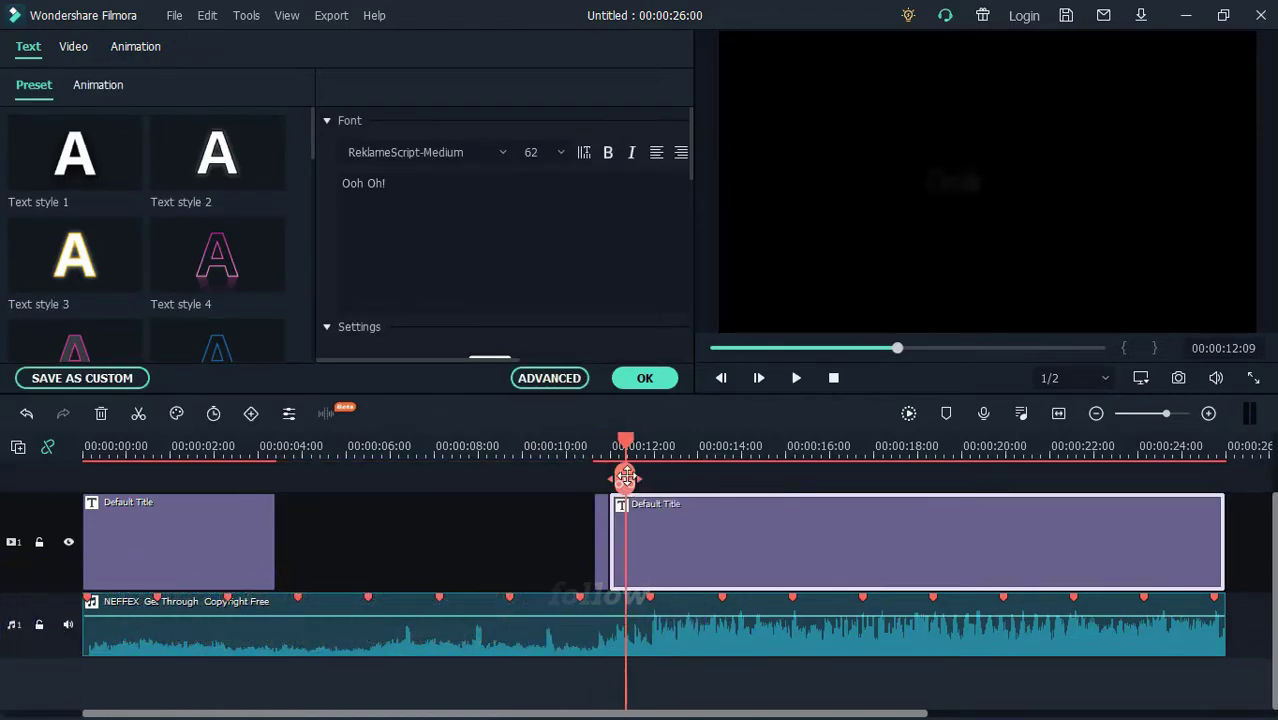
{"action": "left_click", "coordinate": [626, 480]}
{"action": "mouse_move", "coordinate": [628, 446]}
{"action": "left_mouse_down"}
{"action": "mouse_move", "coordinate": [665, 448]}
{"action": "mouse_move", "coordinate": [640, 450]}
{"action": "left_mouse_up"}
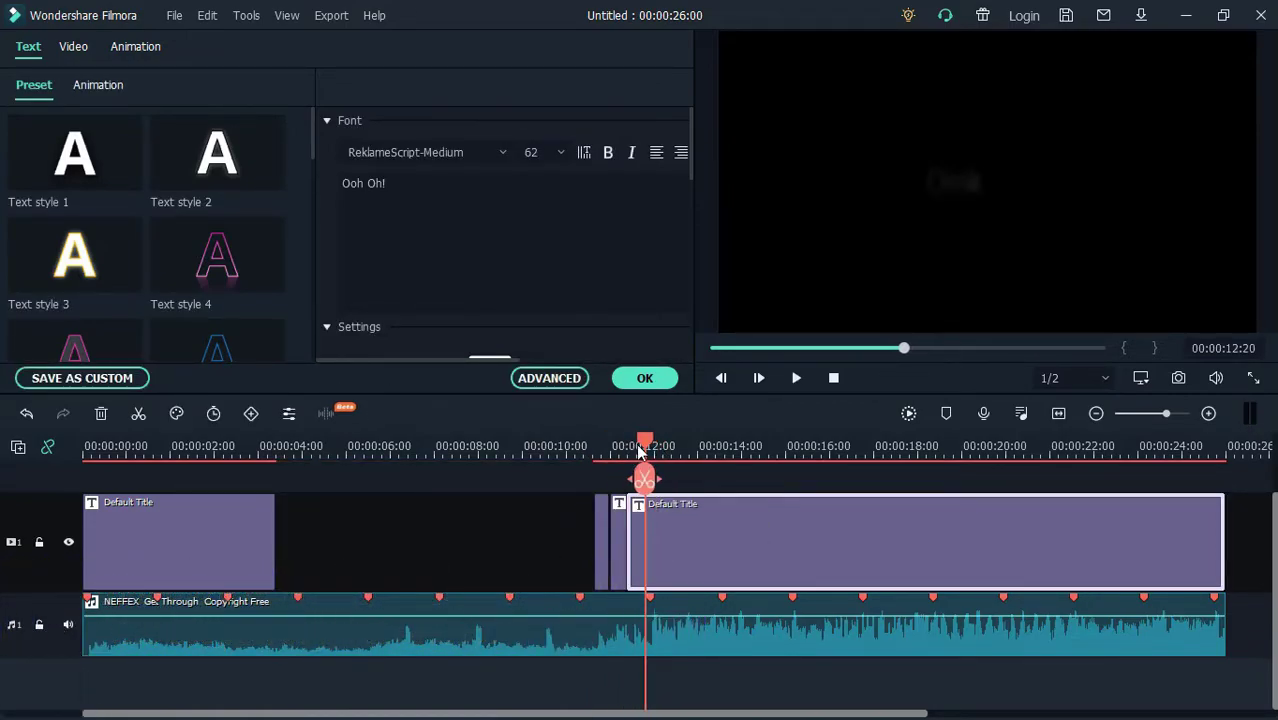
{"action": "left_click", "coordinate": [648, 489]}
Change the texts of the three short titles after the gap to "I can", "hear" and "the Demons".
{"action": "left_click", "coordinate": [605, 447]}
{"action": "left_click", "coordinate": [600, 532]}
{"action": "type", "text": "I can"}
{"action": "left_click", "coordinate": [618, 535]}
{"action": "left_click", "coordinate": [617, 447]}
{"action": "type", "text": "hear"}
{"action": "left_click_drag", "start_coordinate": [390, 184], "coordinate": [335, 177]}
{"action": "left_click", "coordinate": [647, 540]}
{"action": "type", "text": "the Demons"}
{"action": "left_click", "coordinate": [645, 378]}
Split another short section off the remaining title near 13 seconds and change its text to "call".
{"action": "left_click_drag", "start_coordinate": [647, 451], "coordinate": [653, 451]}
{"action": "left_click", "coordinate": [674, 498]}
{"action": "left_click", "coordinate": [672, 479]}
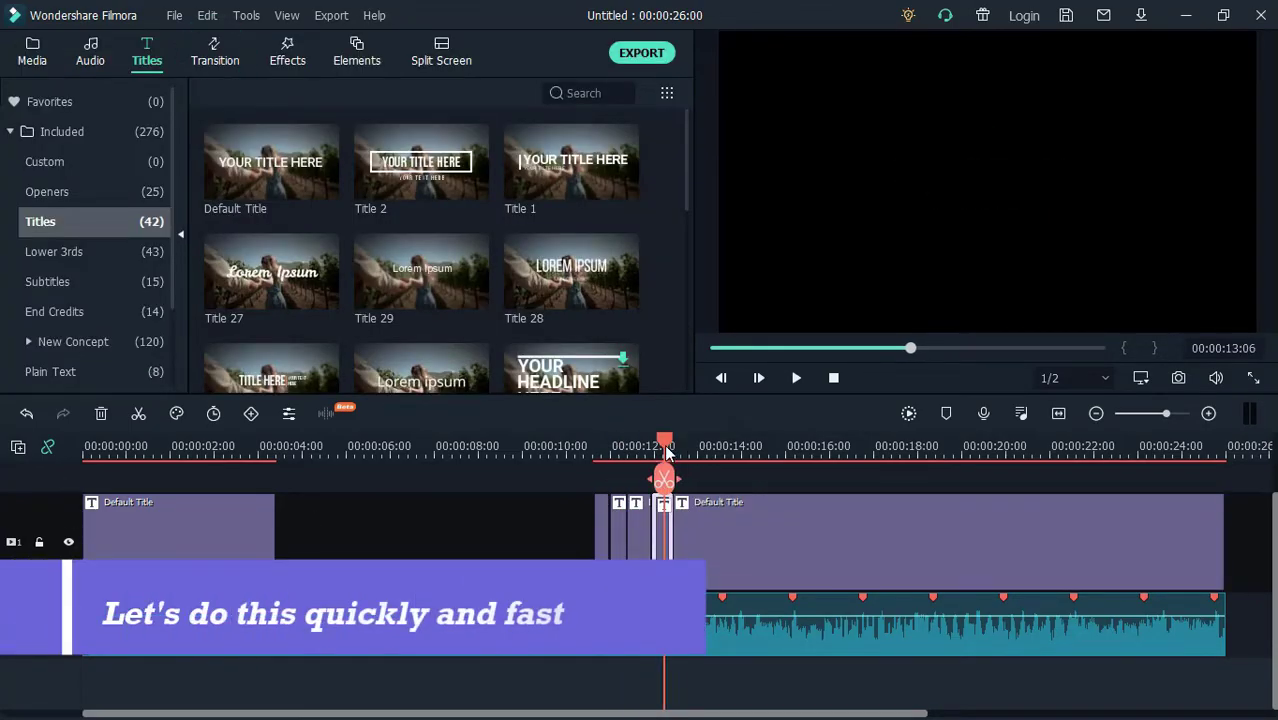
{"action": "left_click", "coordinate": [659, 449]}
{"action": "right_click", "coordinate": [665, 541]}
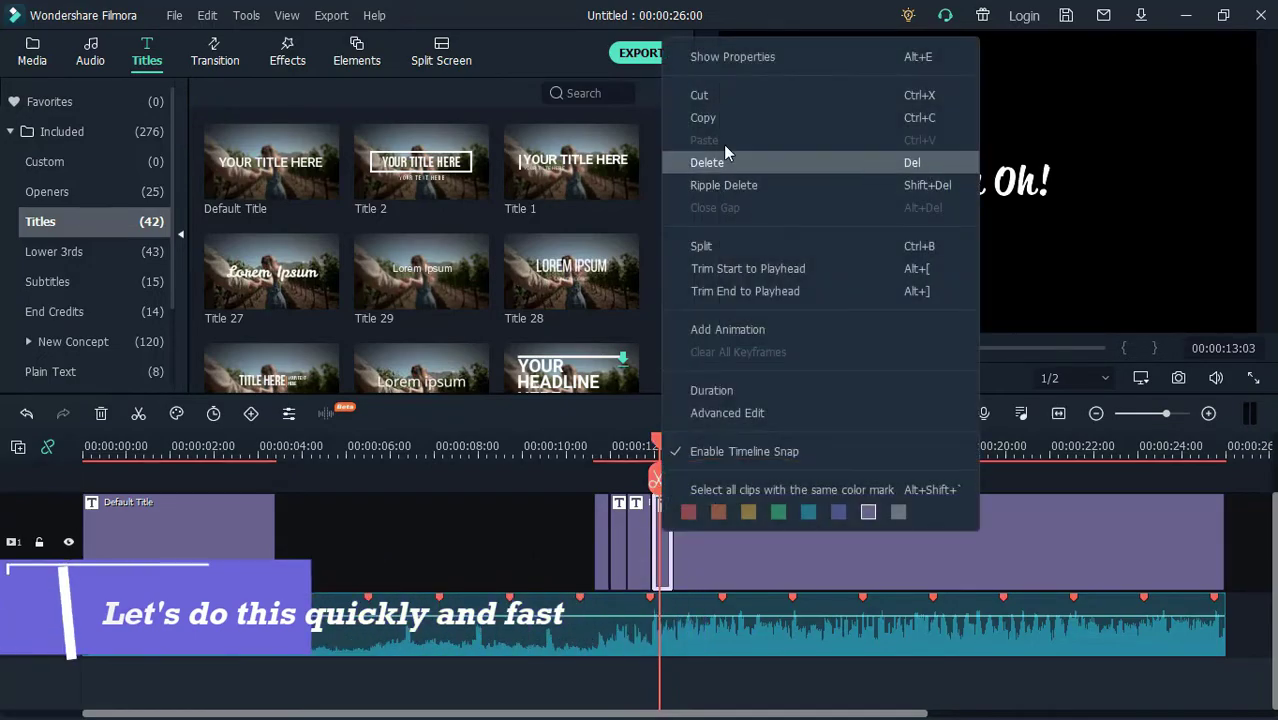
{"action": "left_click", "coordinate": [739, 66]}
{"action": "key", "text": "ctrl+a"}
{"action": "type", "text": "ca"}
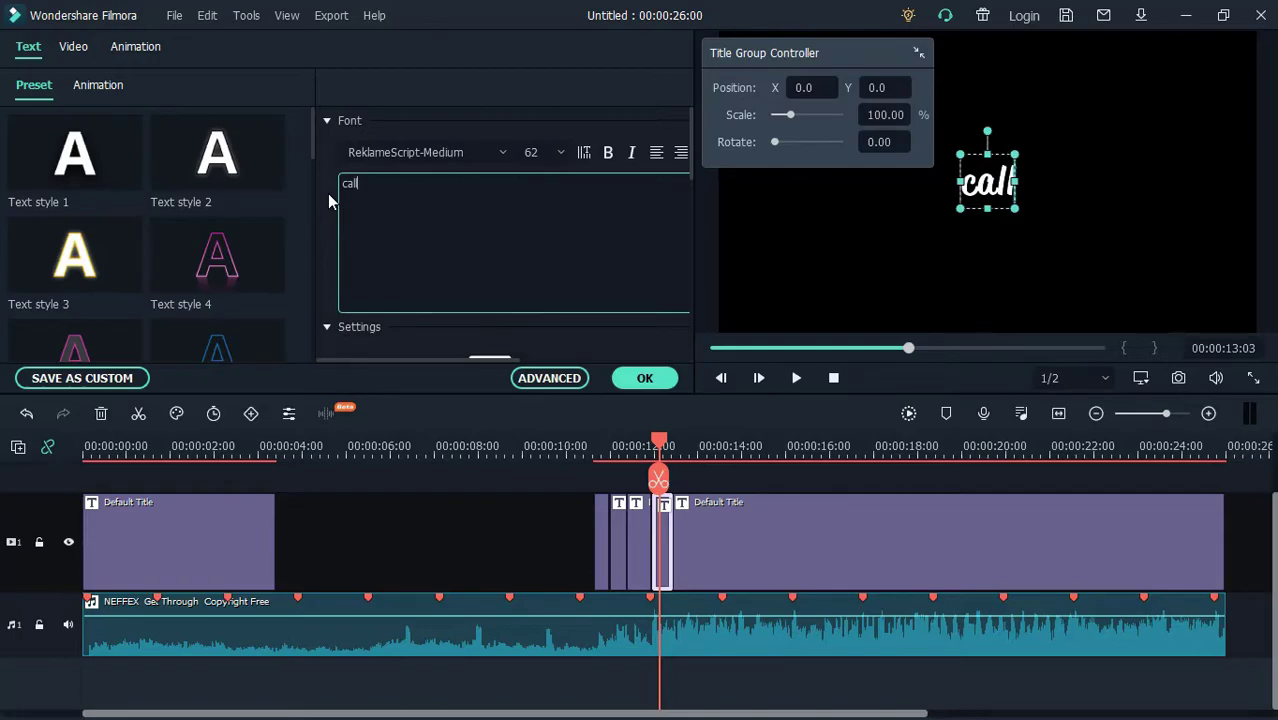
Split three short sections off the start of the long remaining title, ending at about 00:00:14:00.
{"action": "left_click_drag", "start_coordinate": [674, 455], "coordinate": [873, 458]}
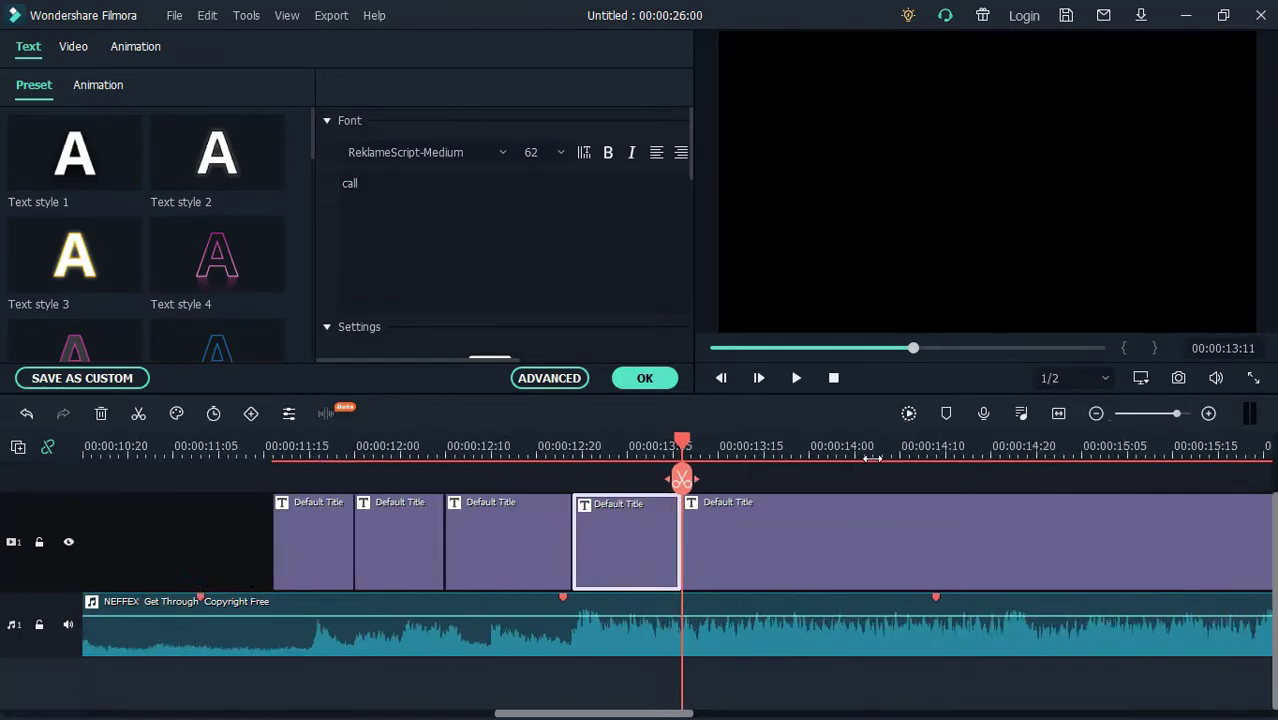
{"action": "scroll", "coordinate": [872, 458], "scroll_direction": "up", "scroll_amount": 1}
{"action": "left_click_drag", "start_coordinate": [679, 441], "coordinate": [728, 484]}
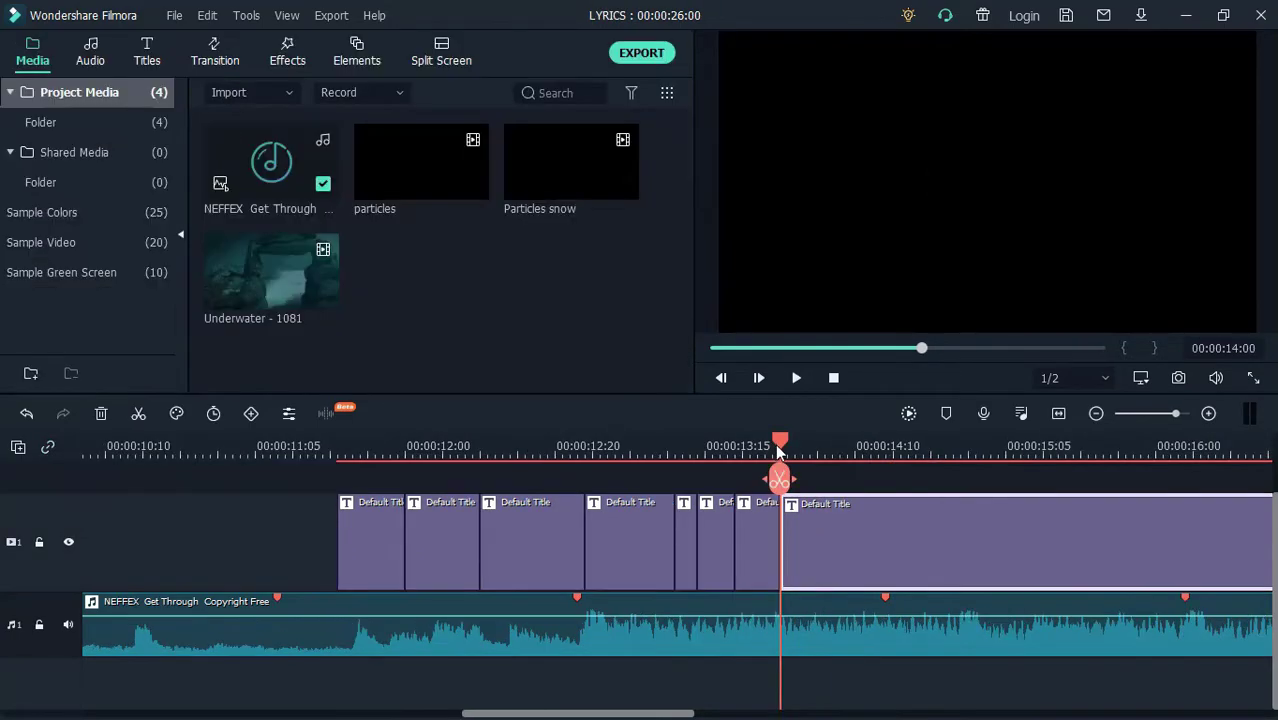
Change the texts of the three short titles following "call" to "When", "they" and "do".
{"action": "left_click", "coordinate": [687, 448]}
{"action": "left_click", "coordinate": [686, 540]}
{"action": "double_click", "coordinate": [686, 540]}
{"action": "type", "text": "When"}
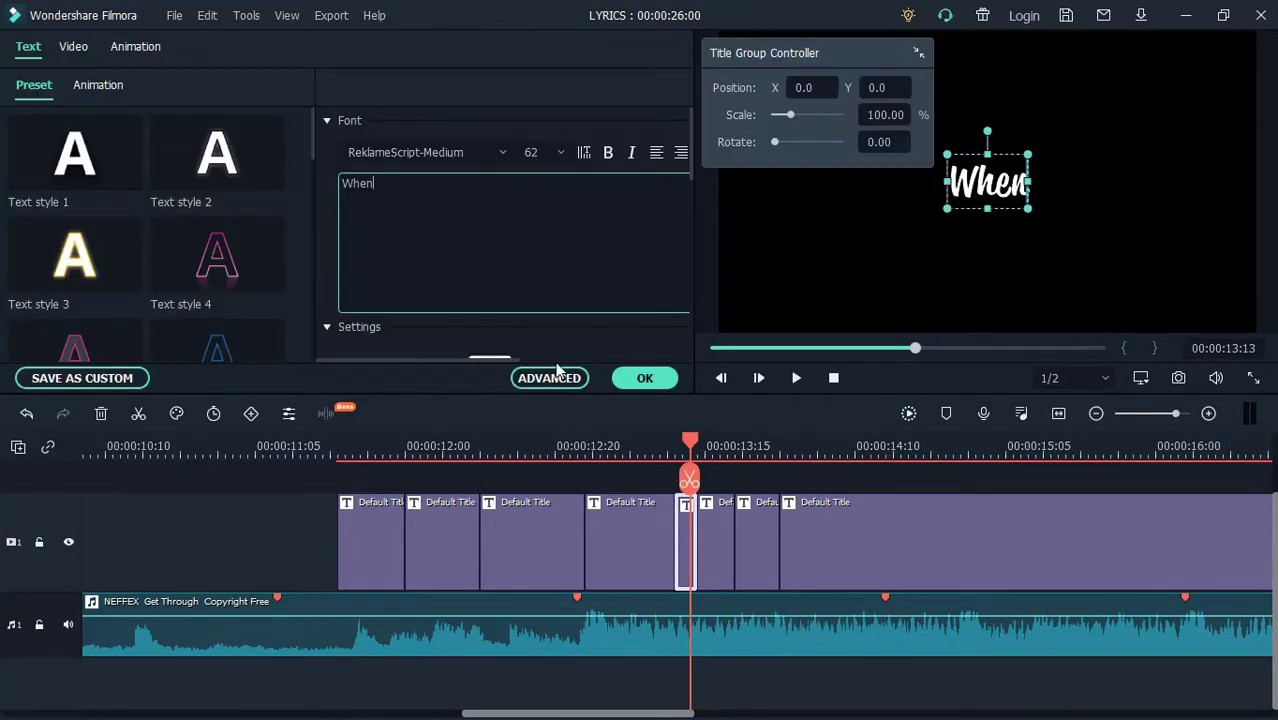
{"action": "left_click", "coordinate": [711, 445]}
{"action": "left_click_drag", "start_coordinate": [376, 184], "coordinate": [342, 186]}
{"action": "type", "text": "they"}
{"action": "left_click", "coordinate": [747, 446]}
{"action": "left_click", "coordinate": [750, 539]}
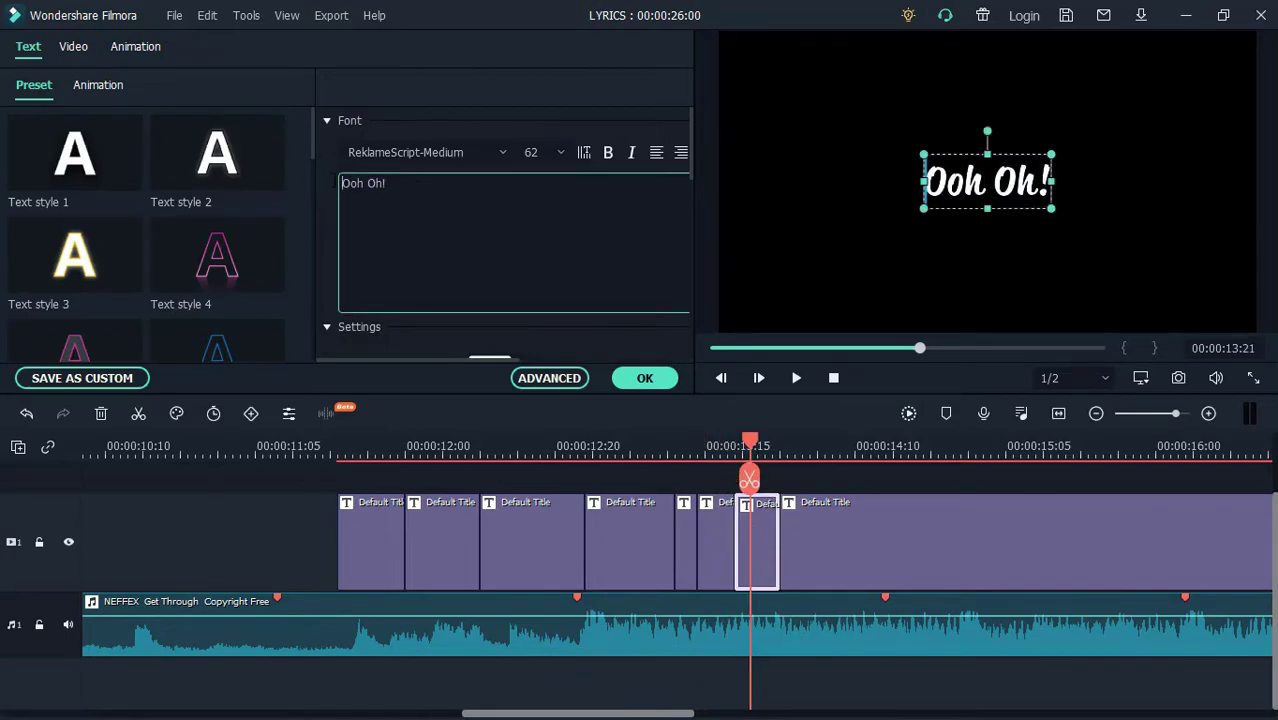
{"action": "key", "text": "shift+End"}
{"action": "type", "text": "do"}
Stack "they" on video track 2 and "do" on track 3, and extend "When" and "they" to end together with "do".
{"action": "left_click_drag", "start_coordinate": [750, 455], "coordinate": [724, 447]}
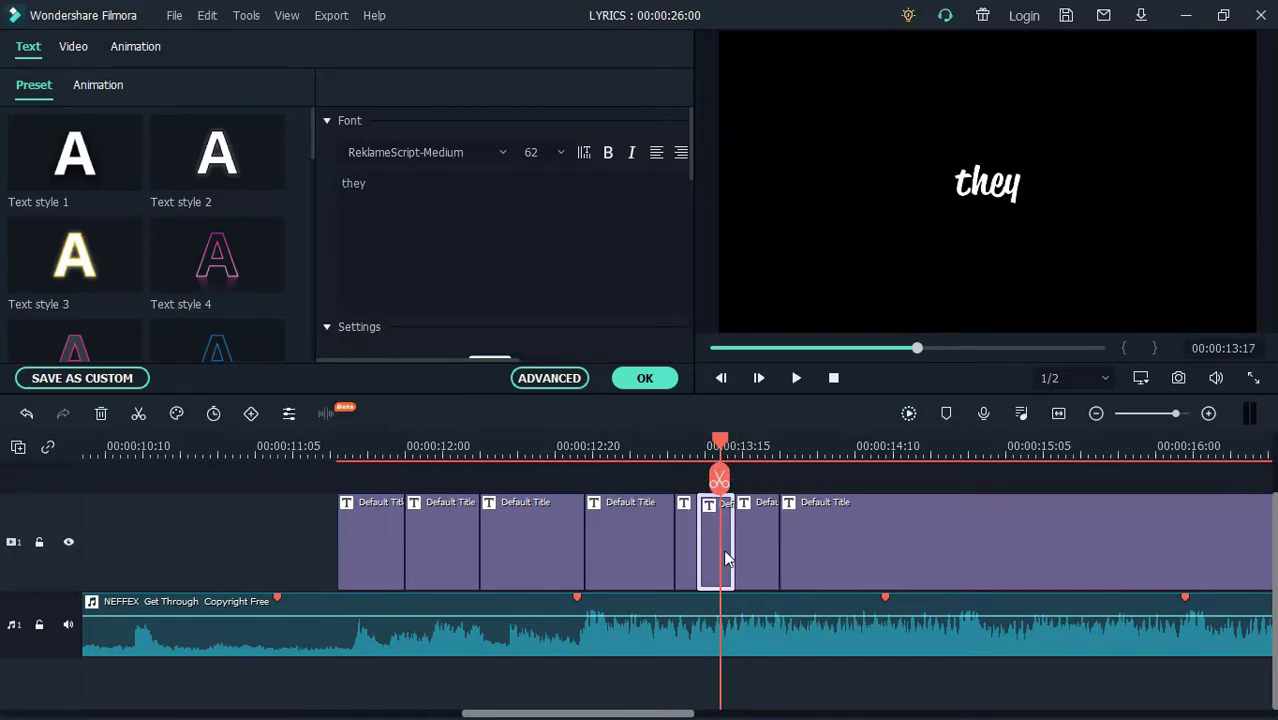
{"action": "left_click_drag", "start_coordinate": [716, 497], "coordinate": [758, 476]}
{"action": "scroll", "coordinate": [723, 632], "scroll_direction": "down", "scroll_amount": 1}
{"action": "left_click_drag", "start_coordinate": [695, 633], "coordinate": [779, 633]}
{"action": "left_click_drag", "start_coordinate": [734, 572], "coordinate": [779, 572]}
{"action": "left_click", "coordinate": [757, 500]}
{"action": "left_click", "coordinate": [728, 640]}
Move the word "When" left of the frame's centre and place "they" slightly lower, just to its right.
{"action": "left_click_drag", "start_coordinate": [720, 442], "coordinate": [690, 444]}
{"action": "left_click", "coordinate": [988, 183]}
{"action": "left_click_drag", "start_coordinate": [988, 183], "coordinate": [907, 183]}
{"action": "left_click_drag", "start_coordinate": [692, 442], "coordinate": [732, 442]}
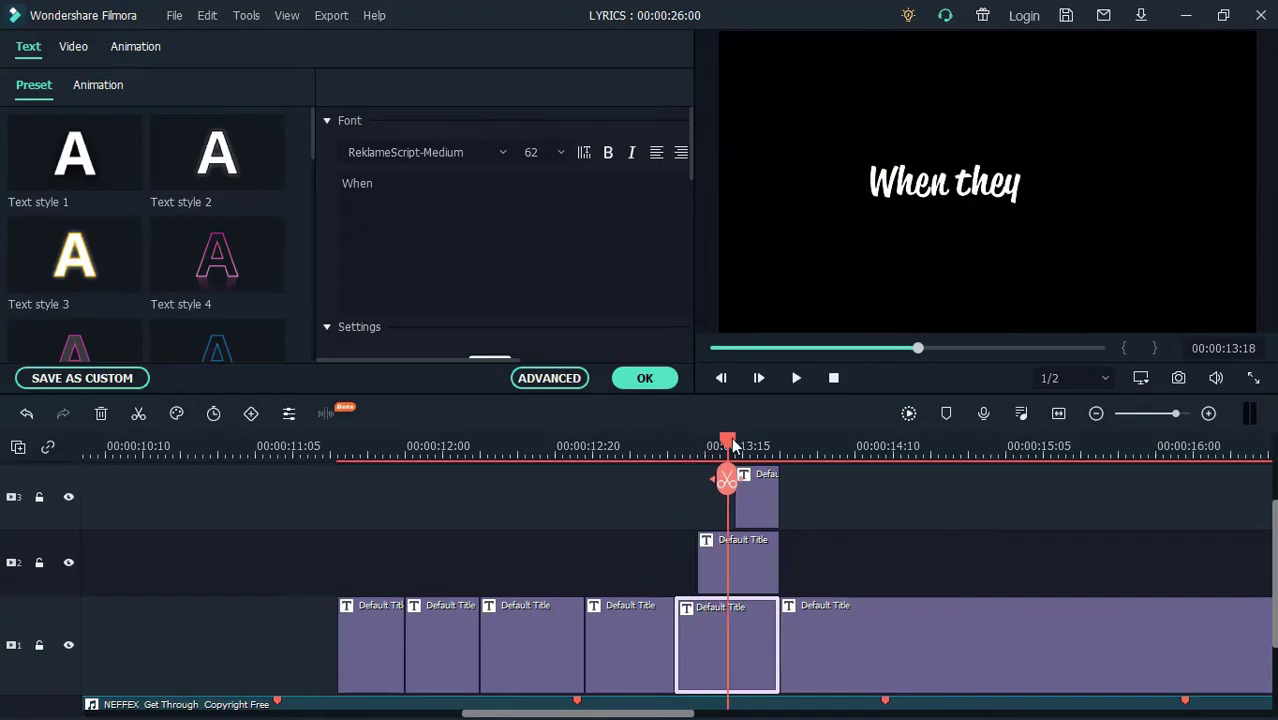
{"action": "left_click", "coordinate": [952, 285]}
{"action": "left_click_drag", "start_coordinate": [1024, 207], "coordinate": [981, 210]}
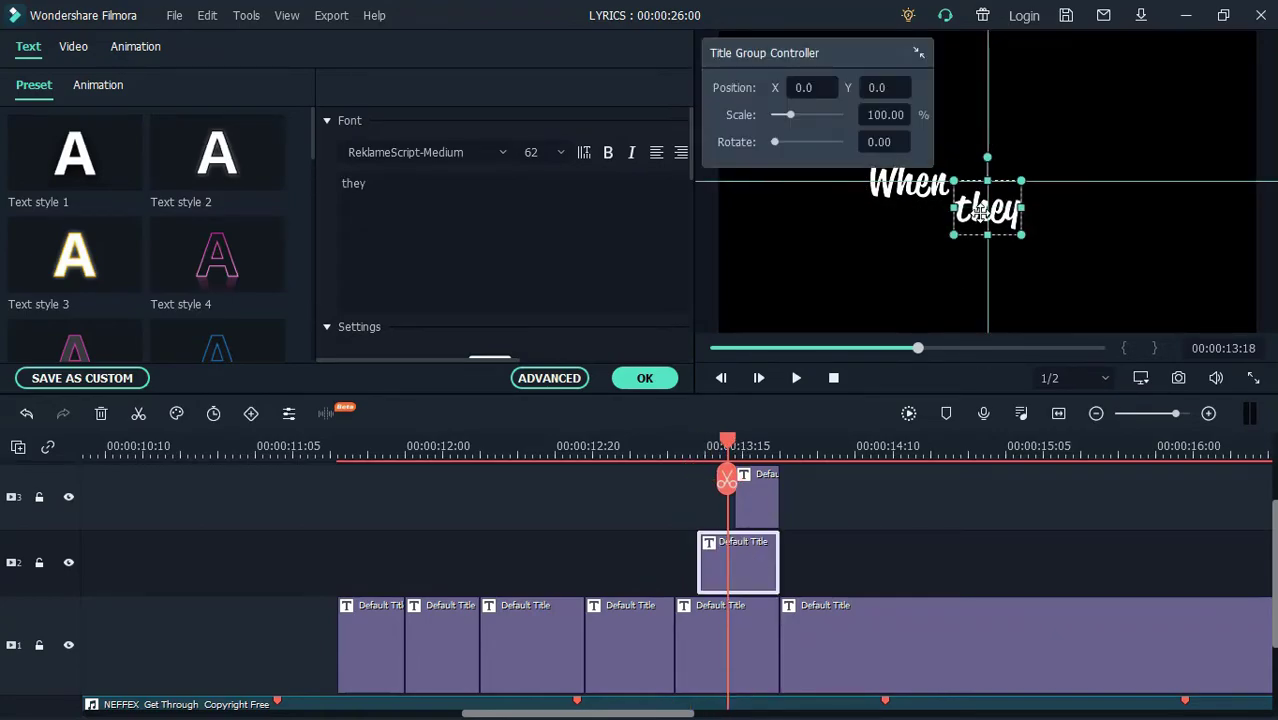
Place the word "do" directly to the right of "they" at the same height and accept the title edits.
{"action": "left_click_drag", "start_coordinate": [742, 457], "coordinate": [757, 455]}
{"action": "left_click", "coordinate": [985, 189]}
{"action": "left_click_drag", "start_coordinate": [985, 189], "coordinate": [1041, 214]}
{"action": "left_click", "coordinate": [994, 219]}
{"action": "left_click", "coordinate": [1046, 216]}
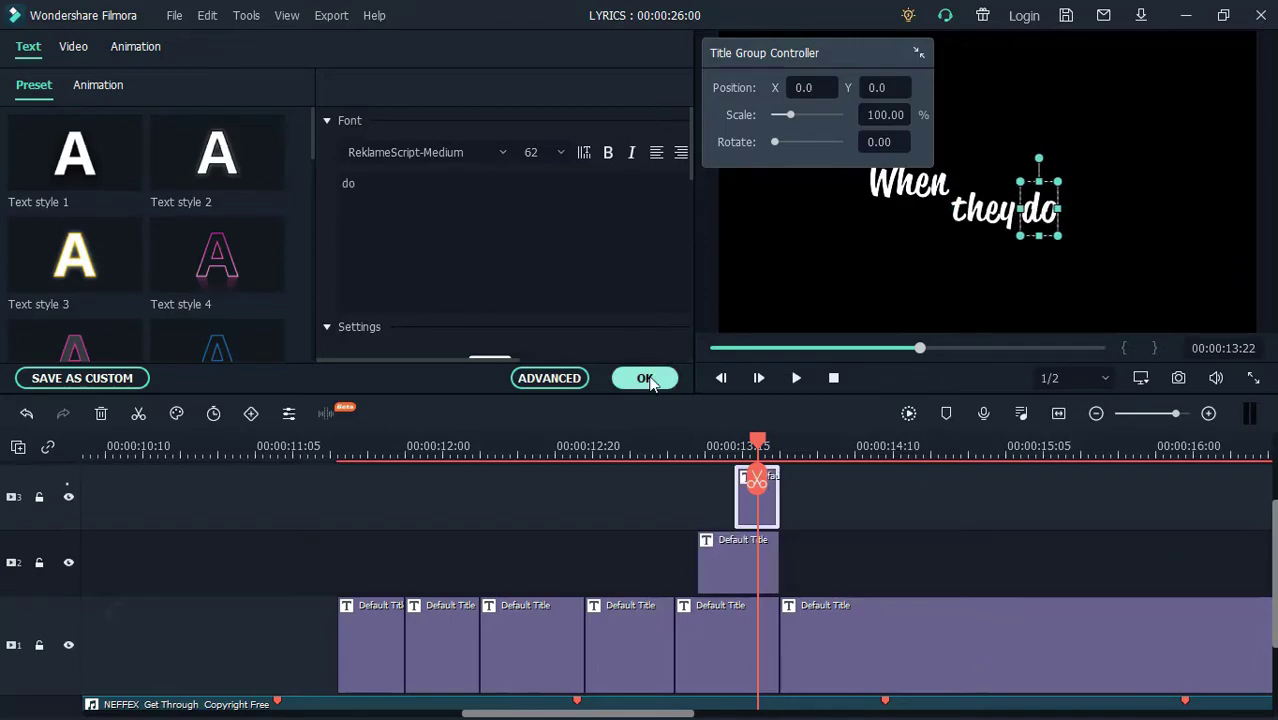
{"action": "left_click", "coordinate": [648, 380]}
Copy the three stacked titles "When", "they" and "do" and paste them directly after the originals at 00:00:14:00.
{"action": "left_click_drag", "start_coordinate": [759, 440], "coordinate": [780, 442]}
{"action": "left_click_drag", "start_coordinate": [709, 468], "coordinate": [741, 650]}
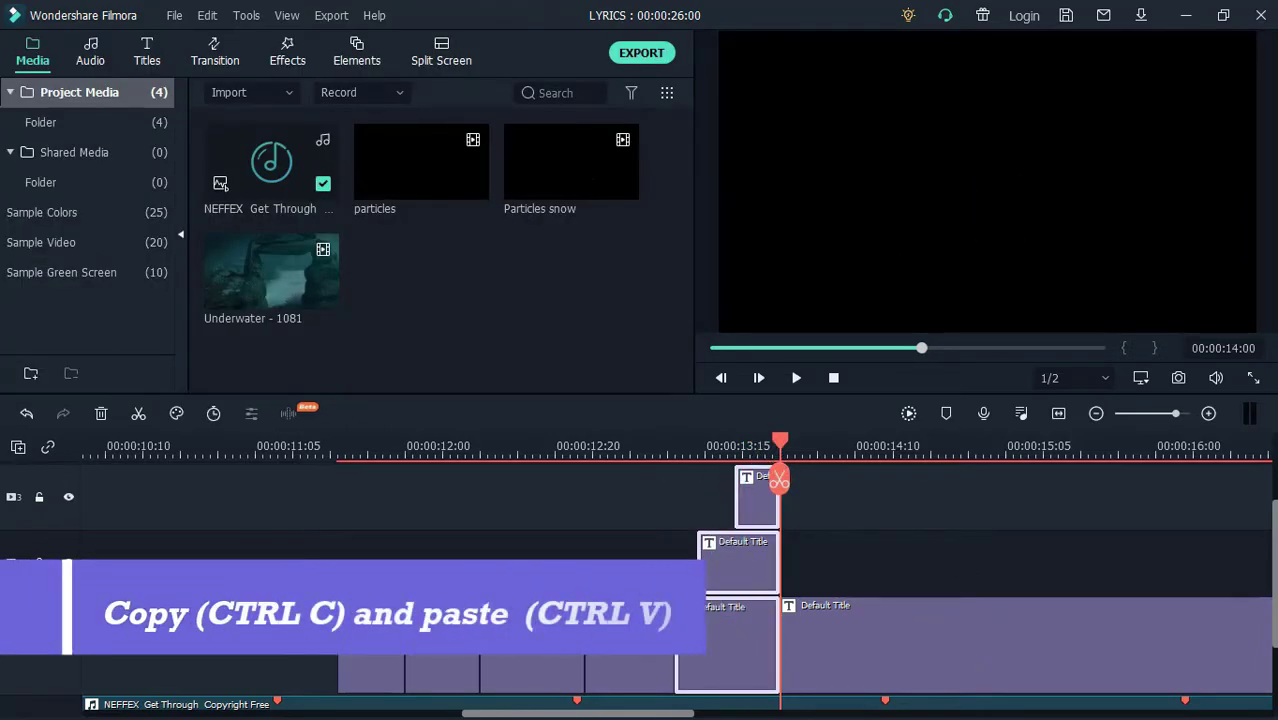
{"action": "key", "text": "ctrl+c"}
{"action": "key", "text": "ctrl+v"}
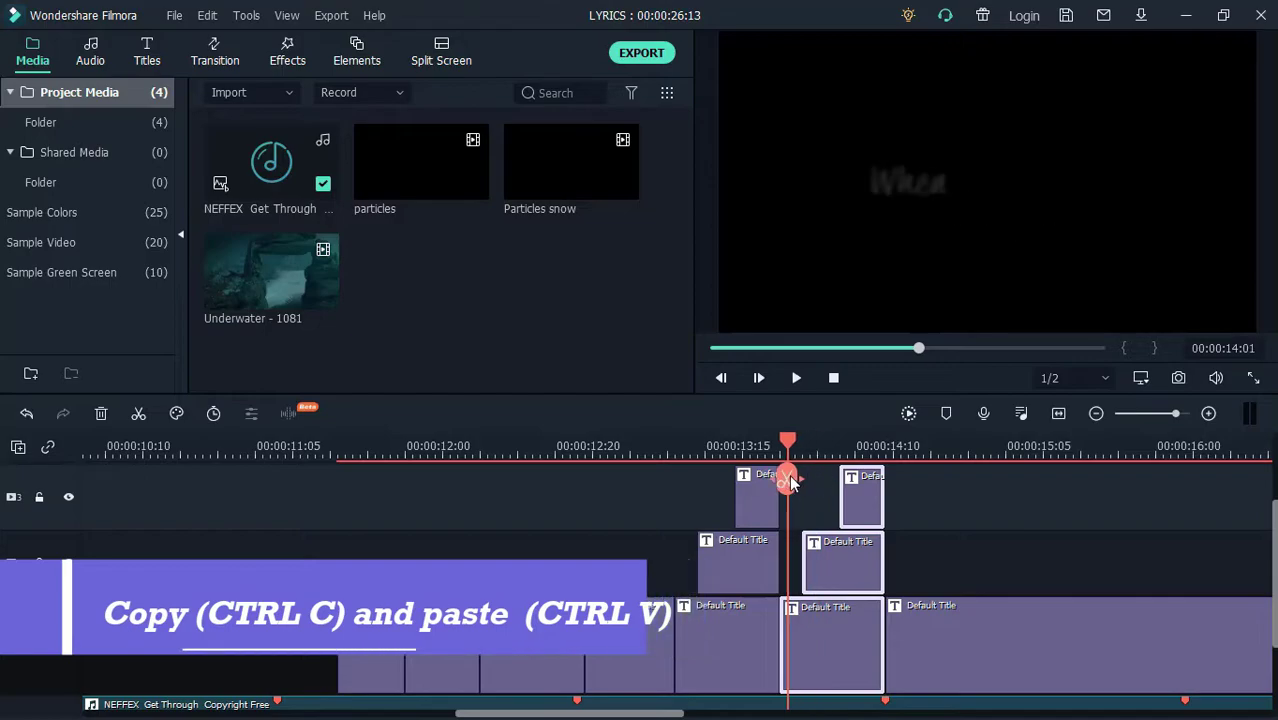
Change the pasted "When" title to "what" and lengthen all three pasted titles to the same end point.
{"action": "double_click", "coordinate": [827, 636]}
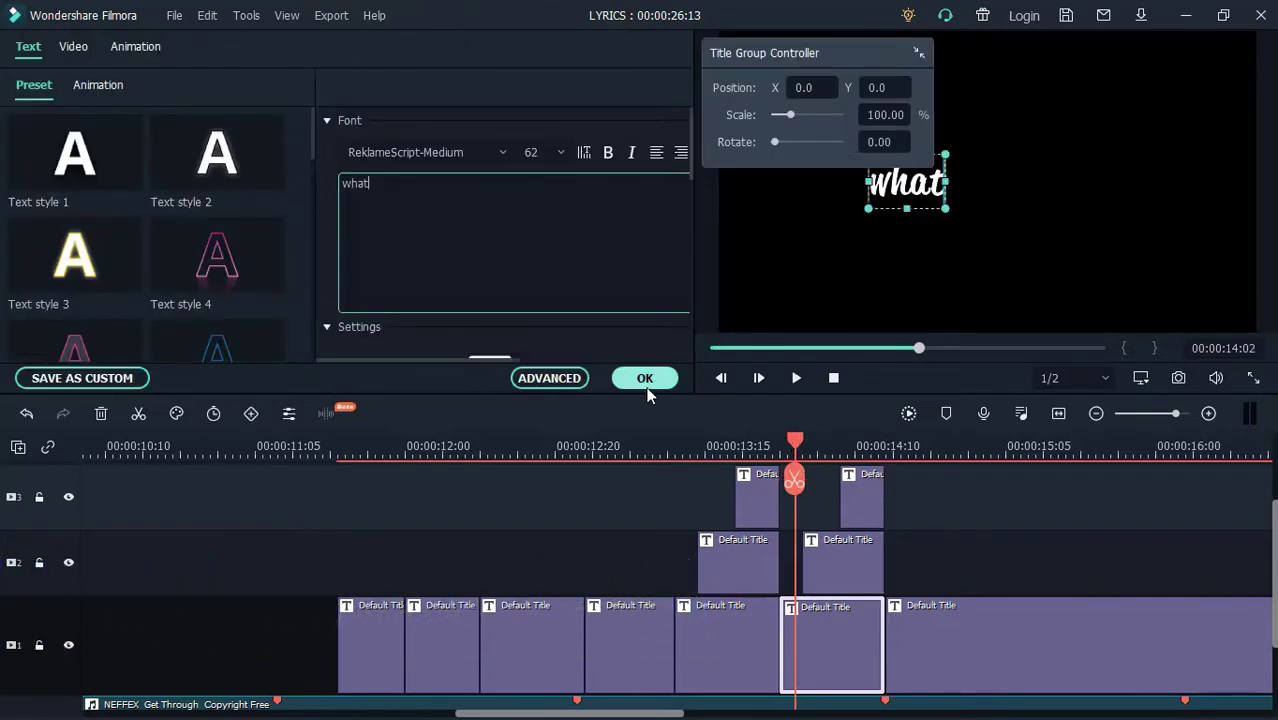
{"action": "left_click", "coordinate": [647, 385]}
{"action": "left_click_drag", "start_coordinate": [884, 630], "coordinate": [929, 627]}
{"action": "left_click_drag", "start_coordinate": [884, 566], "coordinate": [928, 566]}
{"action": "left_click_drag", "start_coordinate": [884, 506], "coordinate": [928, 505]}
{"action": "left_click", "coordinate": [848, 563]}
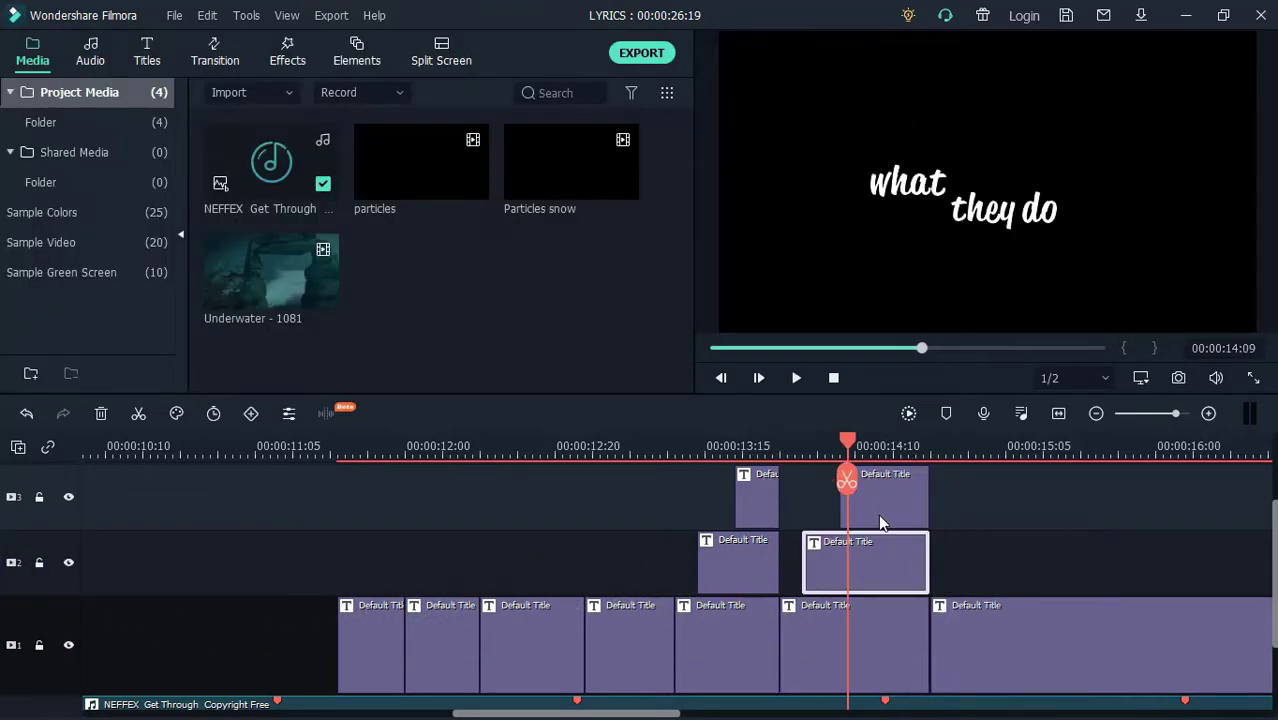
Raise the words "they" and "do" so they sit on one line with "what".
{"action": "left_click", "coordinate": [986, 220]}
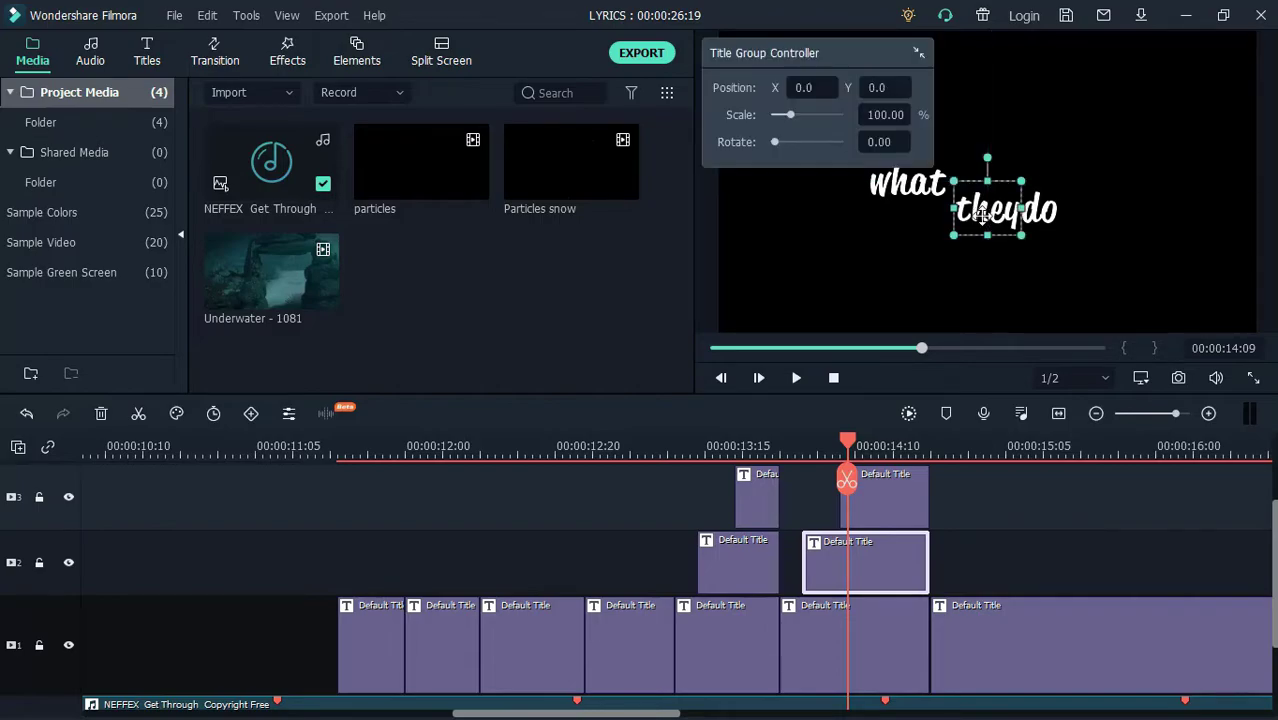
{"action": "left_click_drag", "start_coordinate": [983, 215], "coordinate": [980, 194]}
{"action": "left_click", "coordinate": [893, 512]}
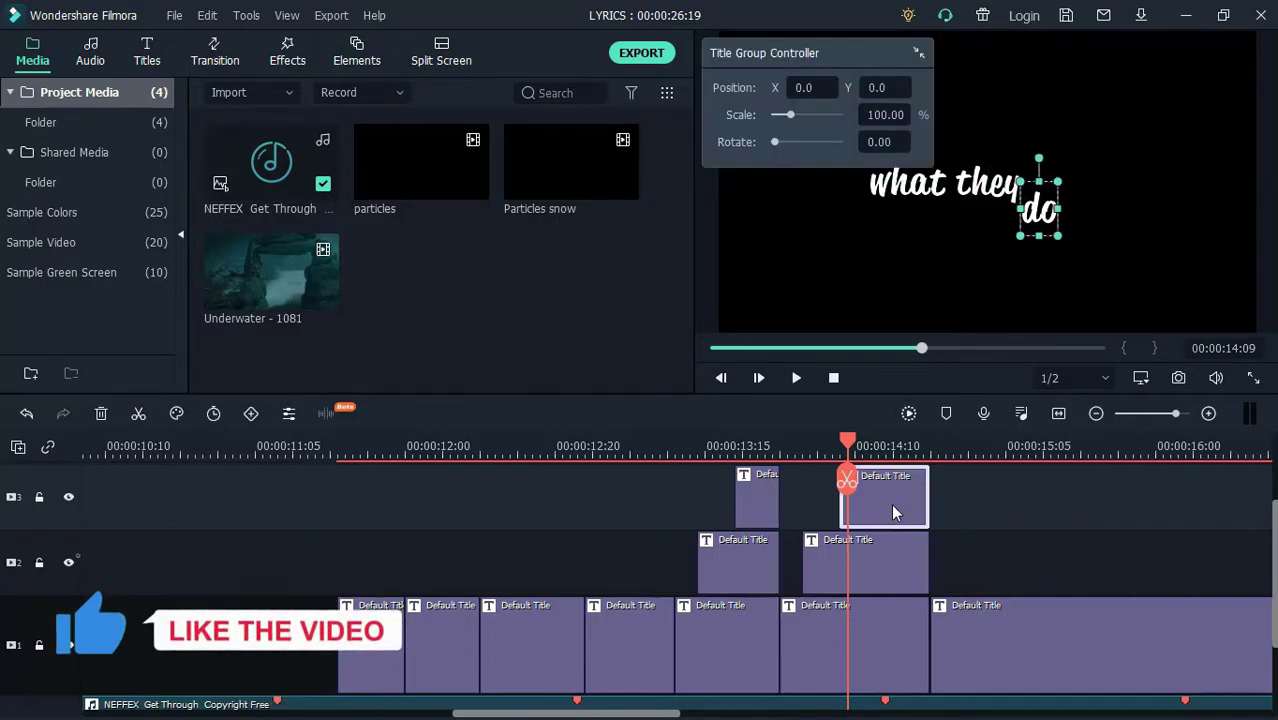
{"action": "left_click_drag", "start_coordinate": [1043, 226], "coordinate": [1050, 203]}
{"action": "left_click", "coordinate": [918, 531]}
Split the long title at about 00:00:15:06 and set the first piece's text to "And now".
{"action": "key", "text": "space"}
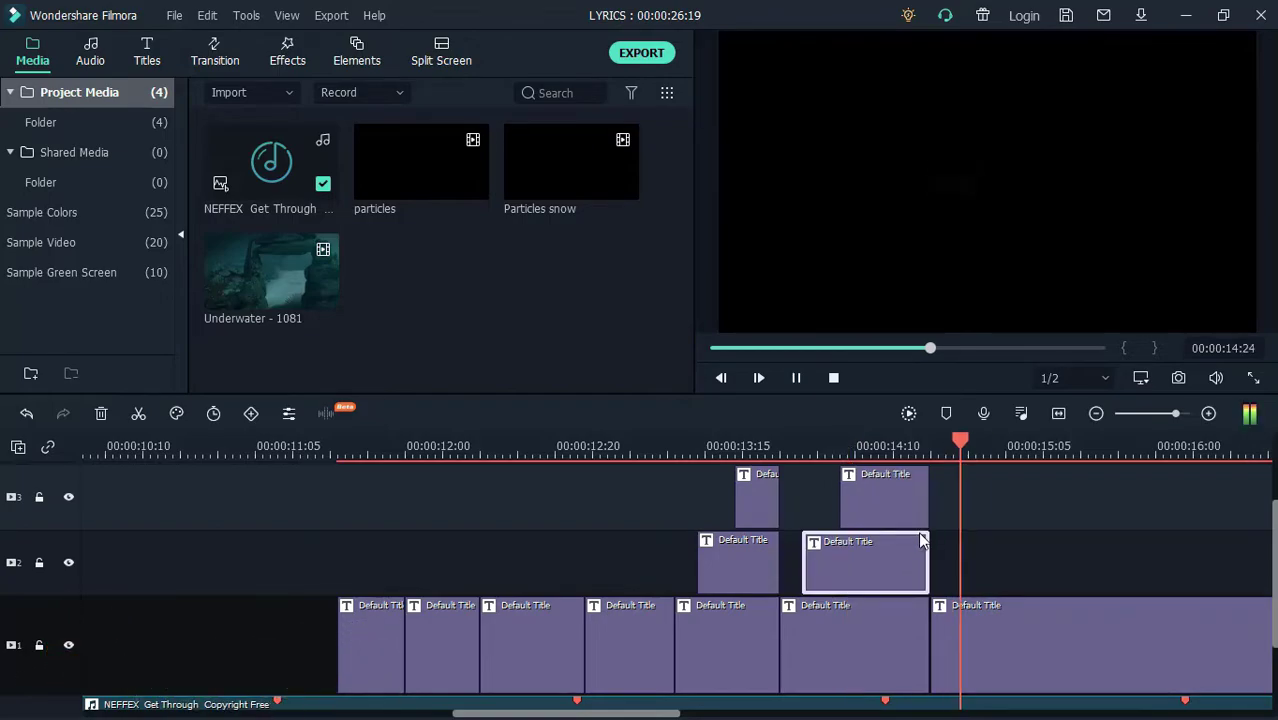
{"action": "left_click", "coordinate": [1028, 642]}
{"action": "key", "text": "ctrl+b"}
{"action": "double_click", "coordinate": [968, 643]}
{"action": "left_click_drag", "start_coordinate": [412, 184], "coordinate": [325, 176]}
{"action": "type", "text": "And now"}
Split the following title into word-length pieces and set the first one's text to "I" at font size 200.
{"action": "left_click_drag", "start_coordinate": [936, 446], "coordinate": [1014, 455]}
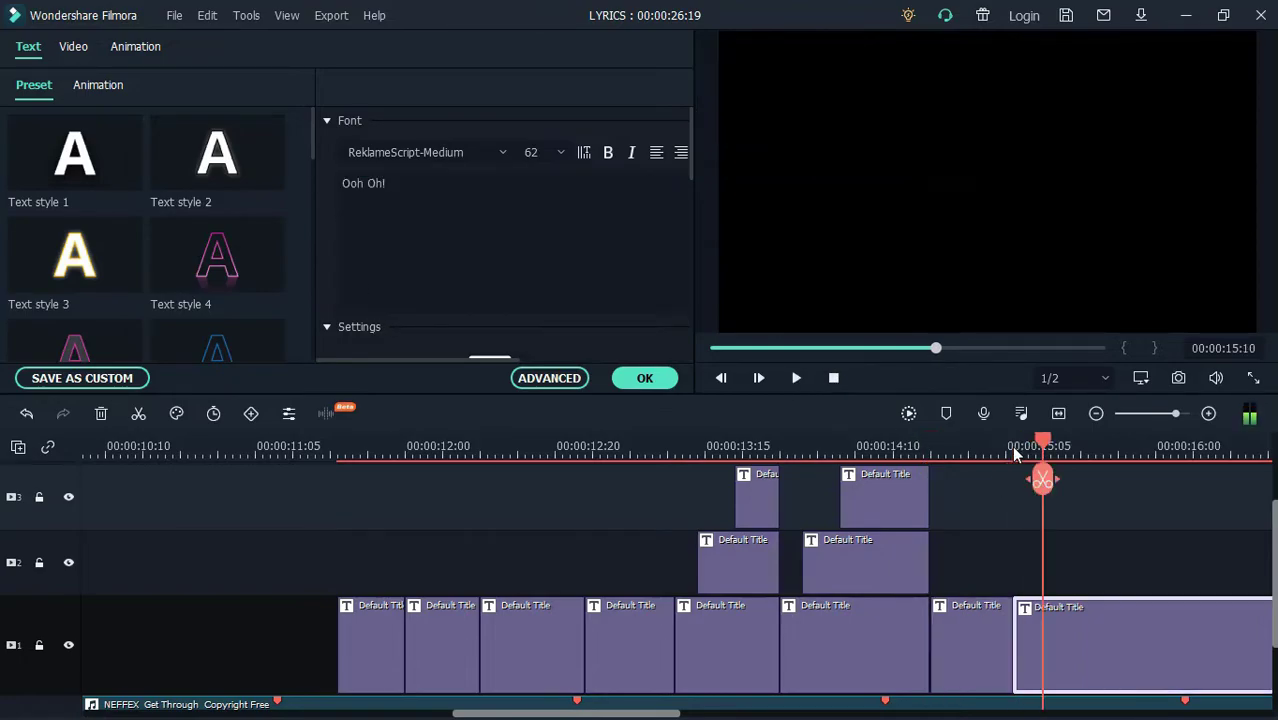
{"action": "left_click", "coordinate": [1028, 645]}
{"action": "left_click", "coordinate": [549, 378]}
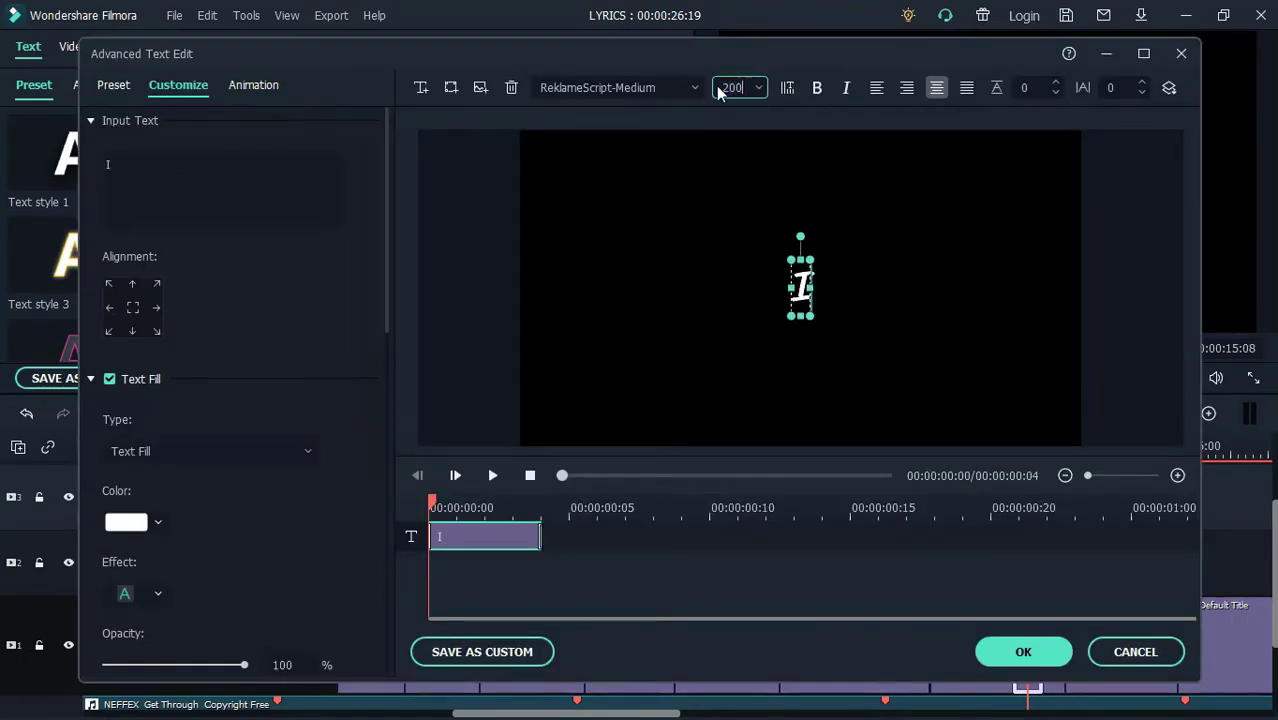
{"action": "key", "text": "Return"}
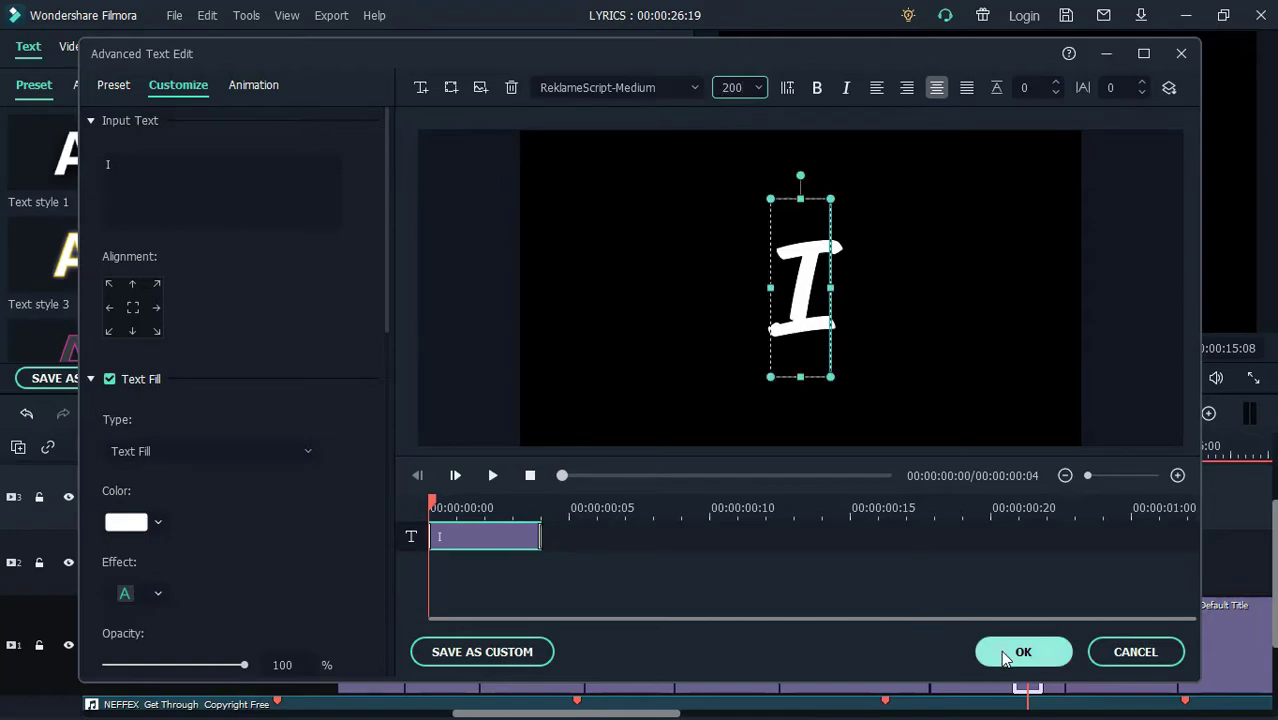
{"action": "left_click", "coordinate": [1010, 653]}
Stack the two titles after "I" on tracks 2 and 3, and lengthen the titles to a common end at about 00:00:16:03.
{"action": "left_click_drag", "start_coordinate": [1054, 646], "coordinate": [1054, 568]}
{"action": "left_click_drag", "start_coordinate": [1092, 622], "coordinate": [1091, 497]}
{"action": "left_click_drag", "start_coordinate": [1041, 640], "coordinate": [1177, 640]}
{"action": "left_click_drag", "start_coordinate": [1064, 572], "coordinate": [1177, 570]}
Set the track 2 title's text to "feel" and the track 3 title's text to "like taking".
{"action": "left_click", "coordinate": [1066, 450]}
{"action": "left_click", "coordinate": [420, 200]}
{"action": "key", "text": "ctrl+a"}
{"action": "type", "text": "feel"}
{"action": "left_click", "coordinate": [986, 170]}
{"action": "left_click", "coordinate": [480, 215]}
{"action": "key", "text": "ctrl+a"}
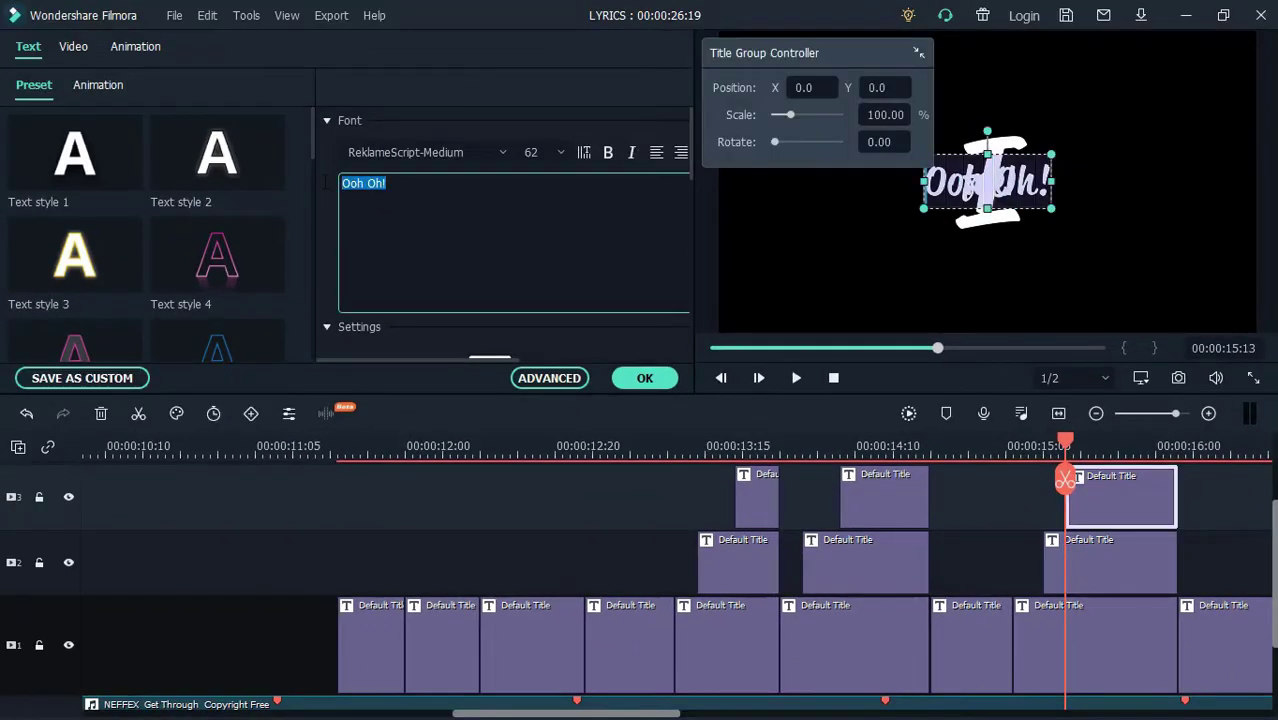
{"action": "type", "text": "like taking"}
Place the large "I" left of centre, with "feel" to its upper right and "like taking" directly below "feel".
{"action": "left_click", "coordinate": [984, 221]}
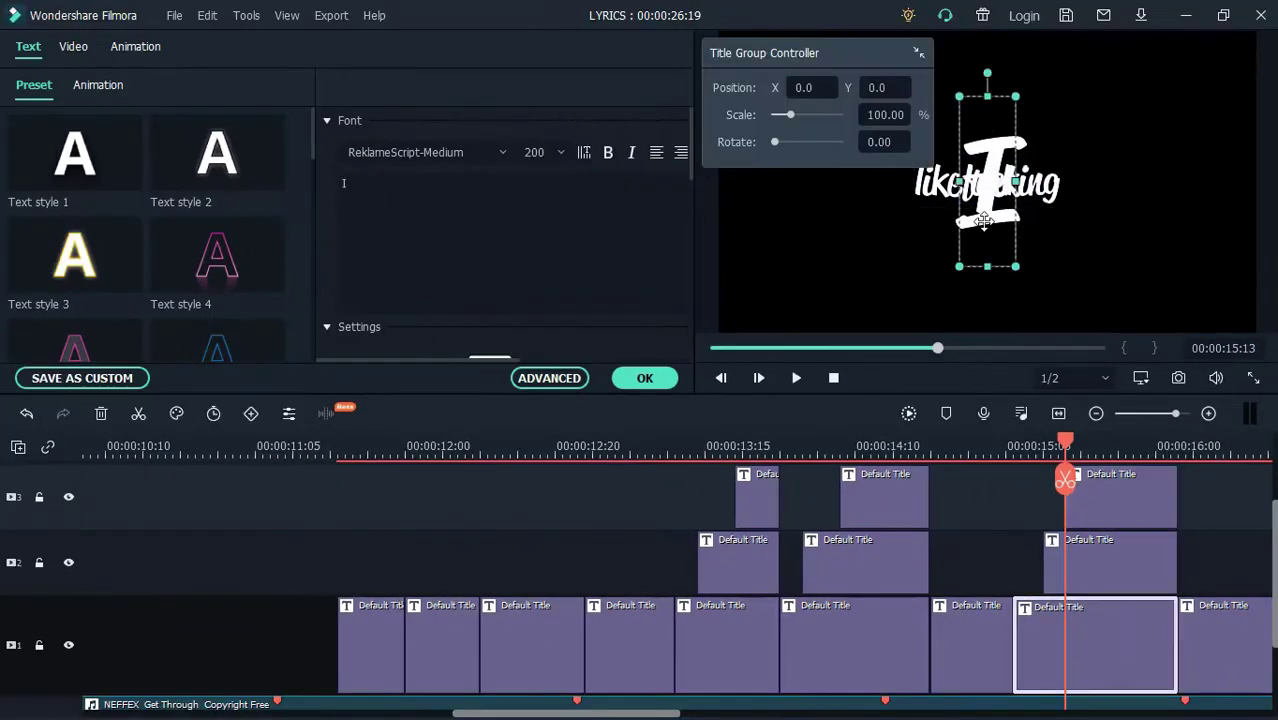
{"action": "left_click_drag", "start_coordinate": [984, 221], "coordinate": [904, 221]}
{"action": "left_click_drag", "start_coordinate": [1030, 184], "coordinate": [1063, 206]}
{"action": "left_click_drag", "start_coordinate": [984, 181], "coordinate": [978, 156]}
{"action": "left_click", "coordinate": [976, 259]}
{"action": "left_click_drag", "start_coordinate": [982, 210], "coordinate": [983, 205]}
{"action": "left_click", "coordinate": [983, 193]}
{"action": "left_click_drag", "start_coordinate": [979, 160], "coordinate": [990, 193]}
{"action": "left_click_drag", "start_coordinate": [893, 202], "coordinate": [910, 202]}
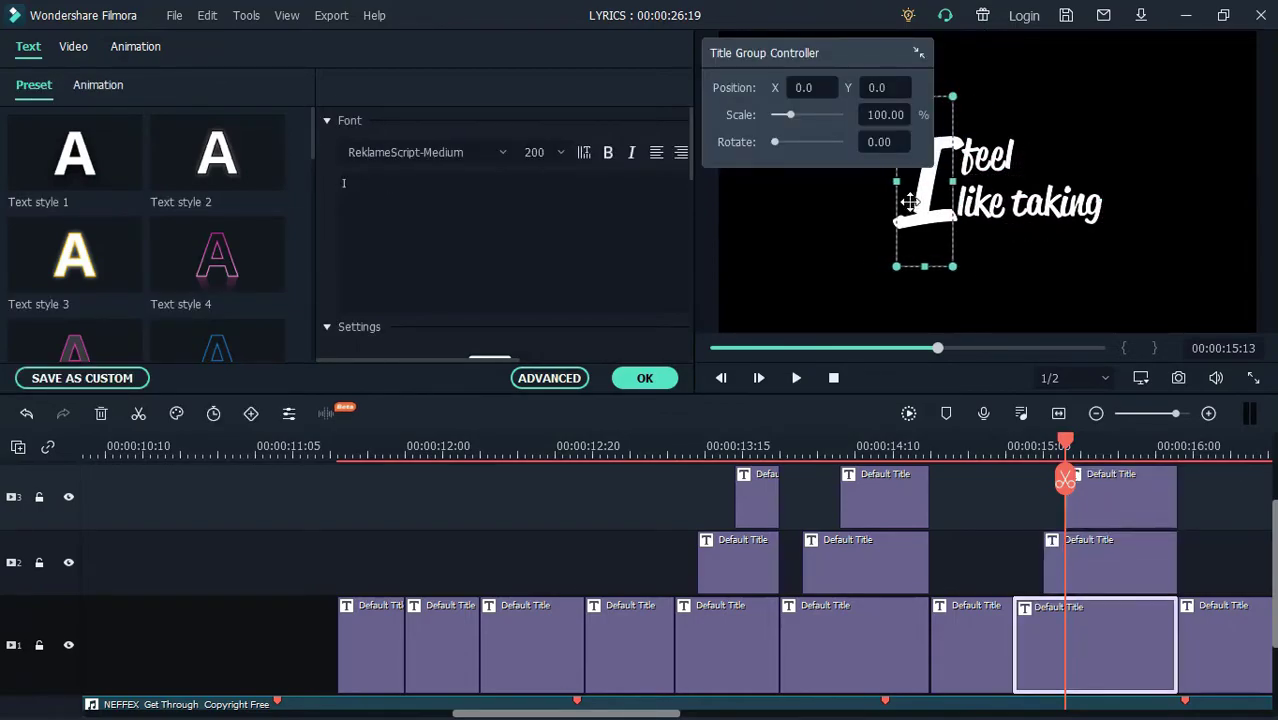
{"action": "left_click", "coordinate": [985, 157]}
Split the remaining title at about 00:00:16:14 and set the first piece's text to "Off".
{"action": "left_click", "coordinate": [1267, 450]}
{"action": "left_click_drag", "start_coordinate": [569, 713], "coordinate": [656, 713]}
{"action": "left_click_drag", "start_coordinate": [816, 478], "coordinate": [730, 477]}
{"action": "left_click", "coordinate": [810, 450]}
{"action": "left_click", "coordinate": [812, 640]}
{"action": "left_click", "coordinate": [810, 478]}
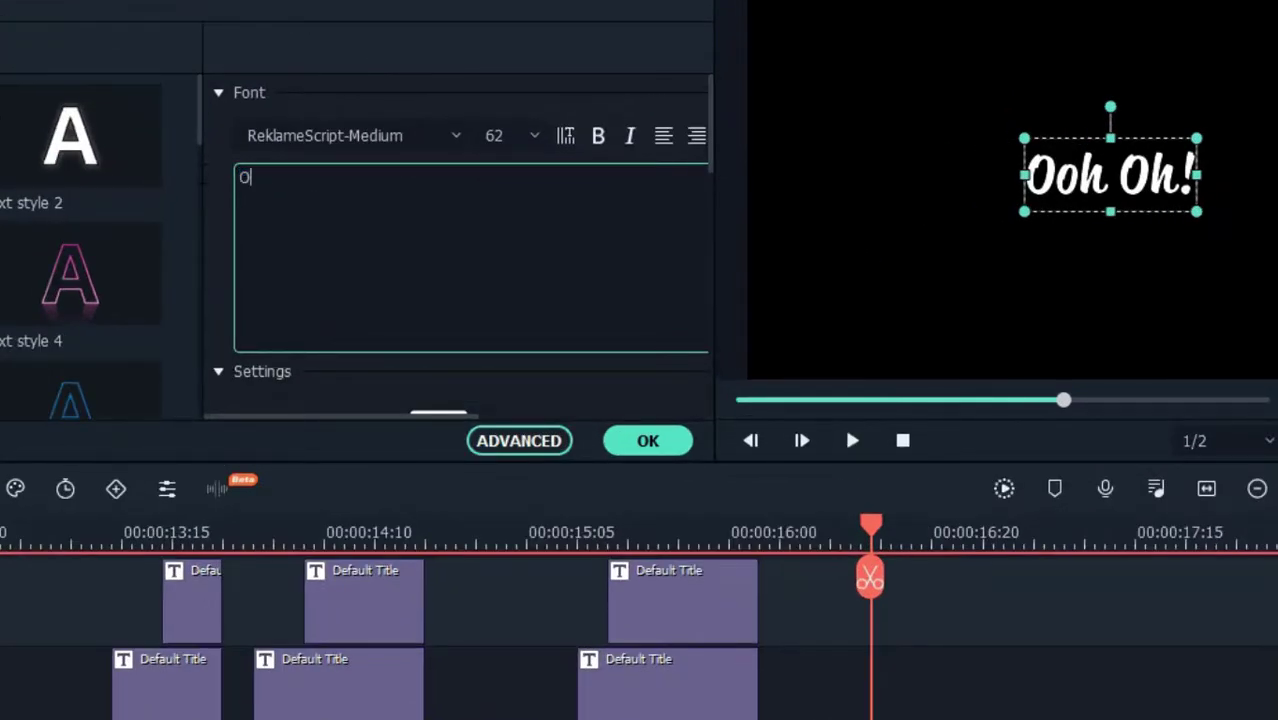
{"action": "type", "text": "ff"}
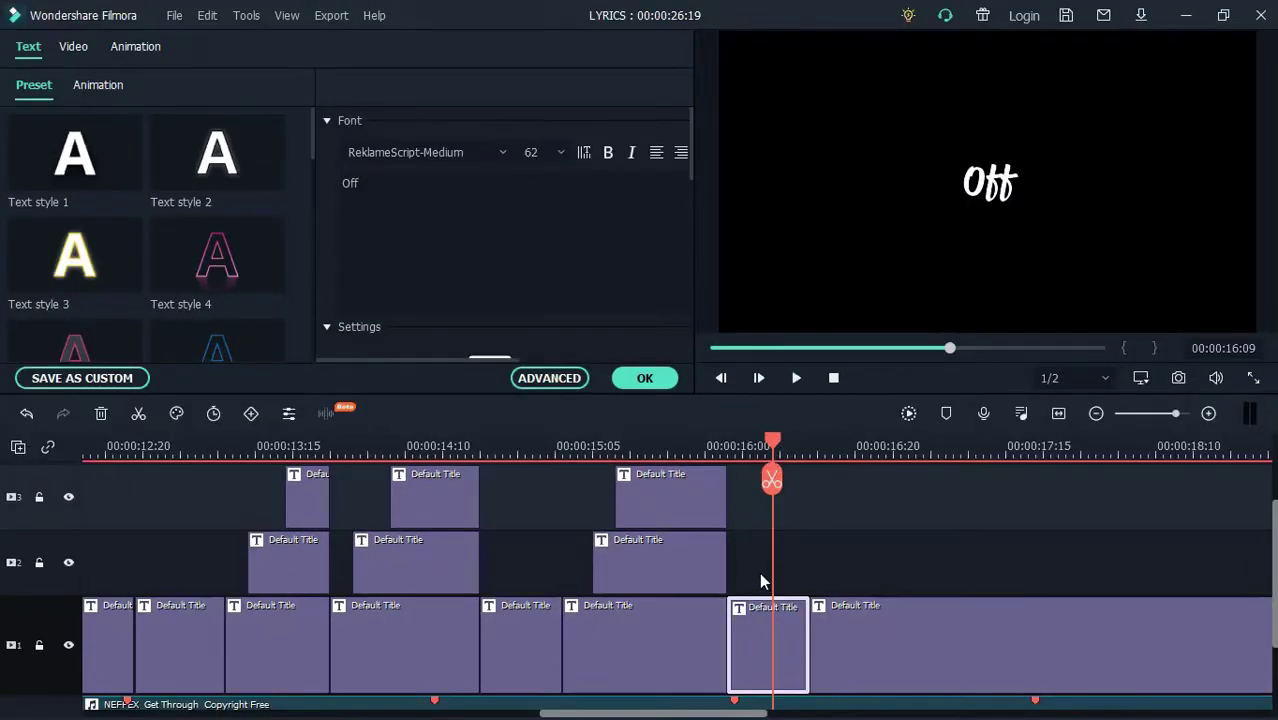
Split the title after "Off" at about 00:00:16:20 and play the song on to locate the next word.
{"action": "left_click_drag", "start_coordinate": [773, 478], "coordinate": [853, 478]}
{"action": "left_click", "coordinate": [855, 625]}
{"action": "left_click", "coordinate": [853, 481]}
{"action": "key", "text": "space"}
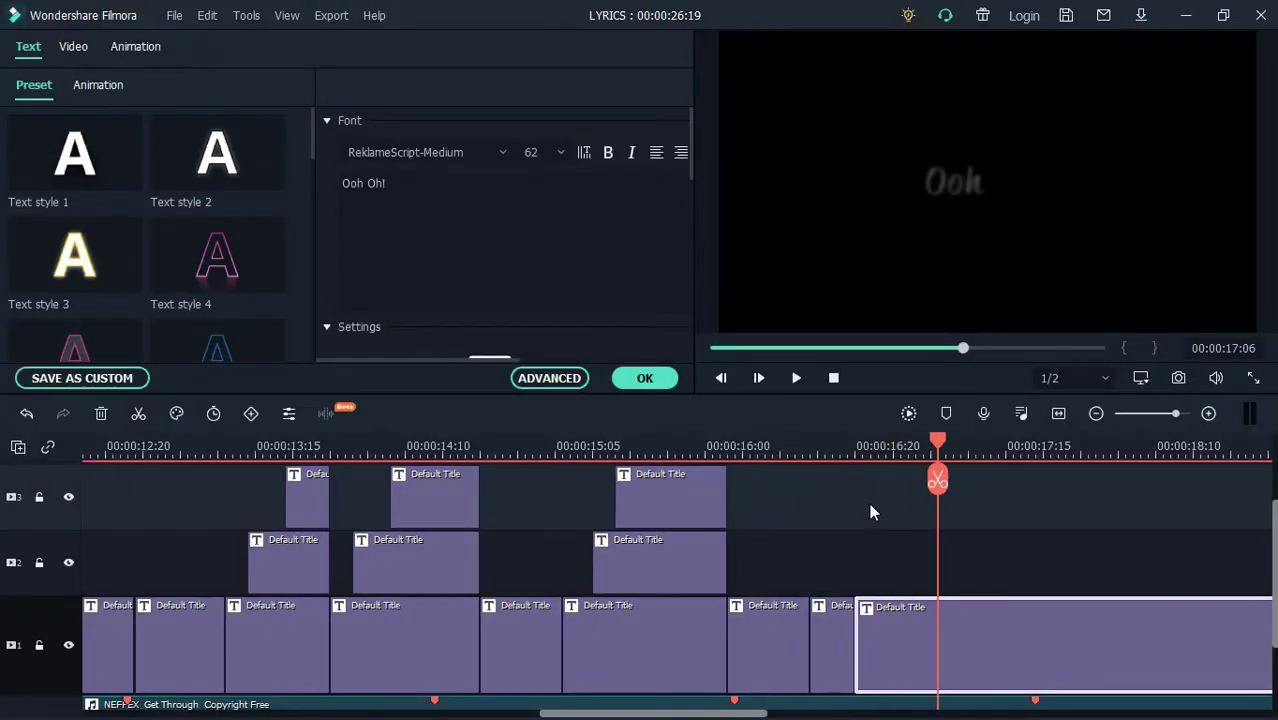
{"action": "left_click_drag", "start_coordinate": [705, 478], "coordinate": [645, 478]}
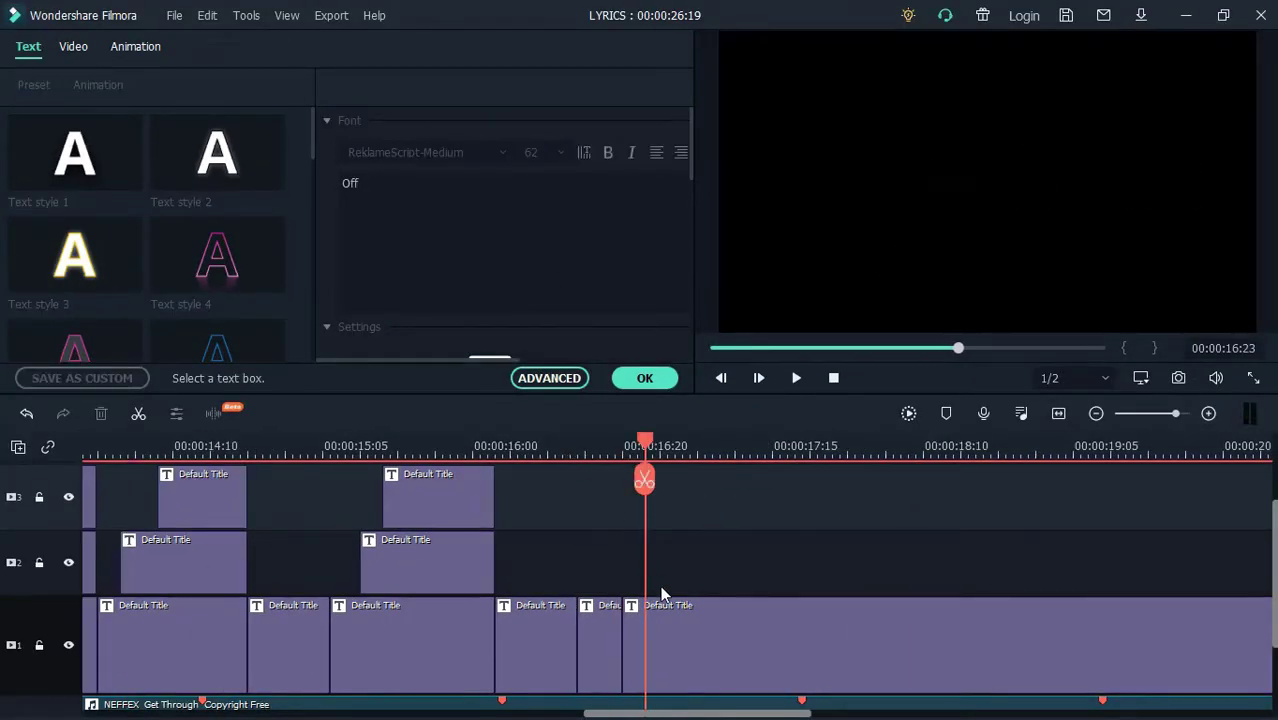
Split the long title at about 00:00:17:05 and 00:00:18:02, move the middle piece to track 2 and extend the first to the same end.
{"action": "left_click", "coordinate": [698, 620]}
{"action": "left_click", "coordinate": [698, 480]}
{"action": "left_click", "coordinate": [826, 634]}
{"action": "key", "text": "ctrl+b"}
{"action": "left_click_drag", "start_coordinate": [800, 612], "coordinate": [763, 563]}
{"action": "left_click_drag", "start_coordinate": [696, 645], "coordinate": [862, 645]}
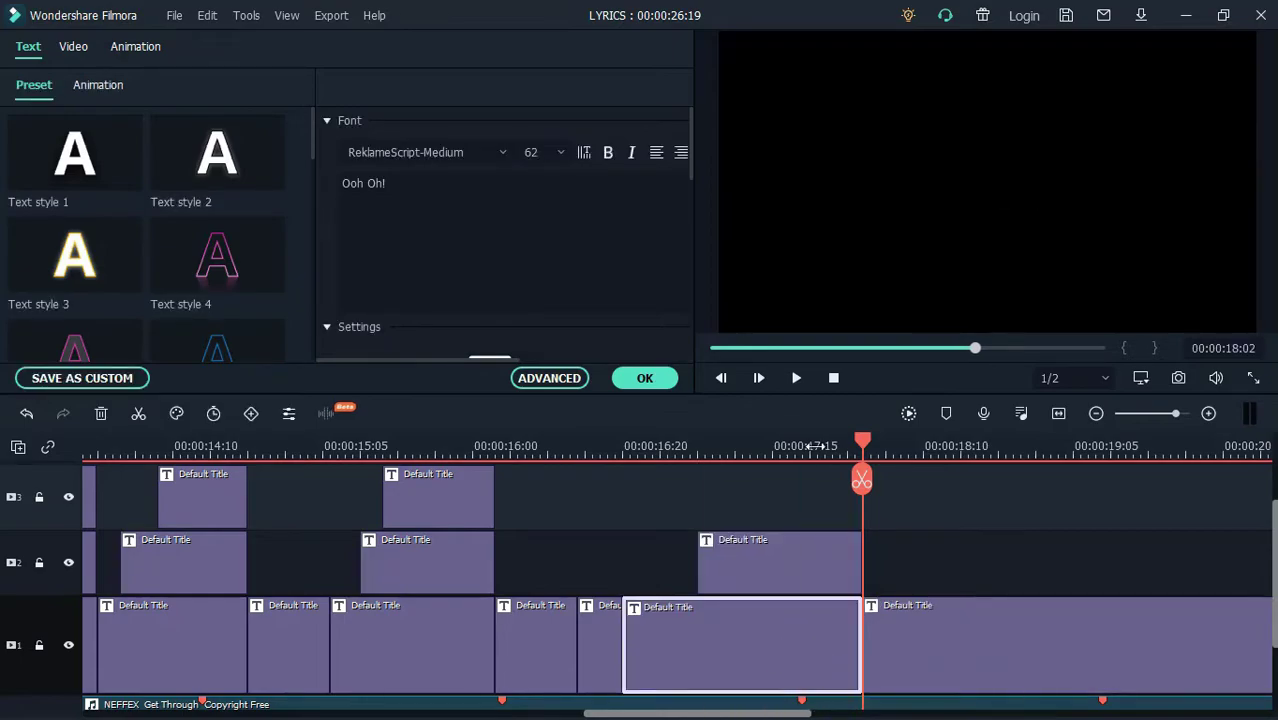
Set the text of the short title after "Off" to "find".
{"action": "left_click_drag", "start_coordinate": [806, 450], "coordinate": [592, 450]}
{"action": "left_click", "coordinate": [598, 607]}
{"action": "left_click_drag", "start_coordinate": [392, 184], "coordinate": [300, 170]}
{"action": "type", "text": "F"}
{"action": "key", "text": "BackSpace"}
{"action": "type", "text": "find"}
Set the title after "find" to "a place" and the track 2 title above it to "with a view".
{"action": "left_click_drag", "start_coordinate": [593, 460], "coordinate": [668, 476]}
{"action": "left_click", "coordinate": [676, 620]}
{"action": "left_click_drag", "start_coordinate": [392, 184], "coordinate": [337, 170]}
{"action": "type", "text": "a place"}
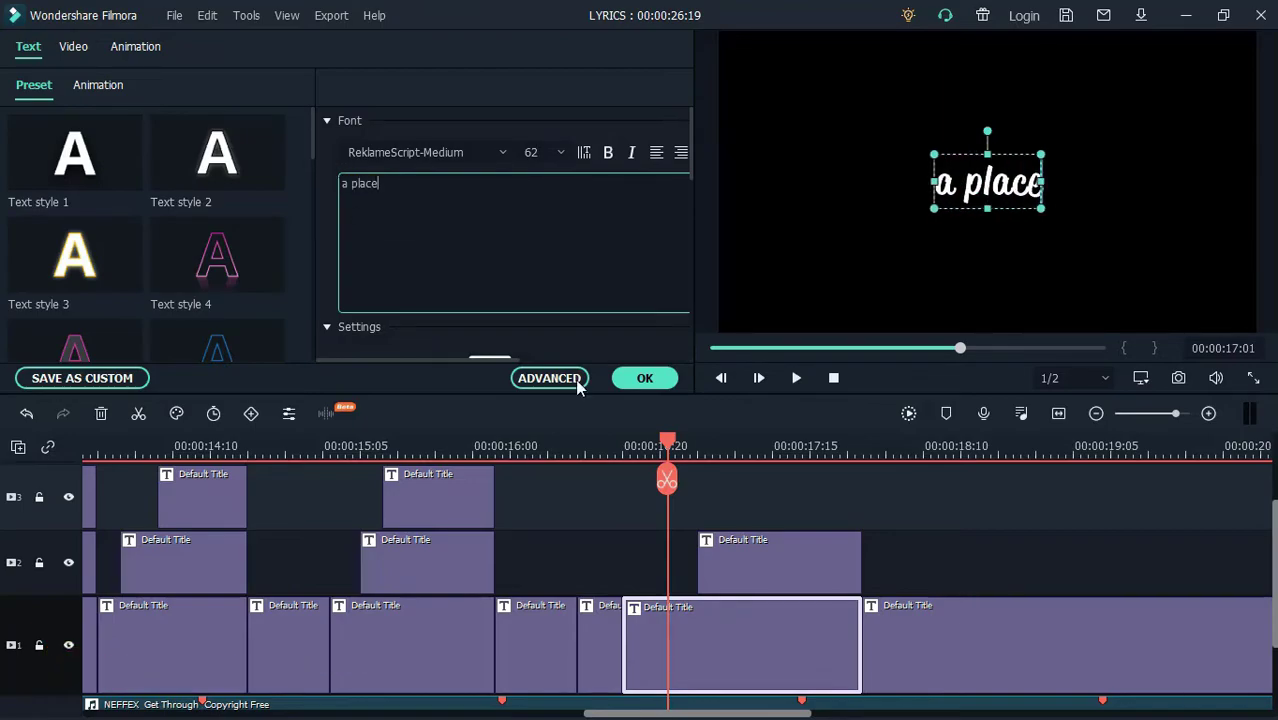
{"action": "double_click", "coordinate": [800, 570]}
{"action": "type", "text": "with a view"}
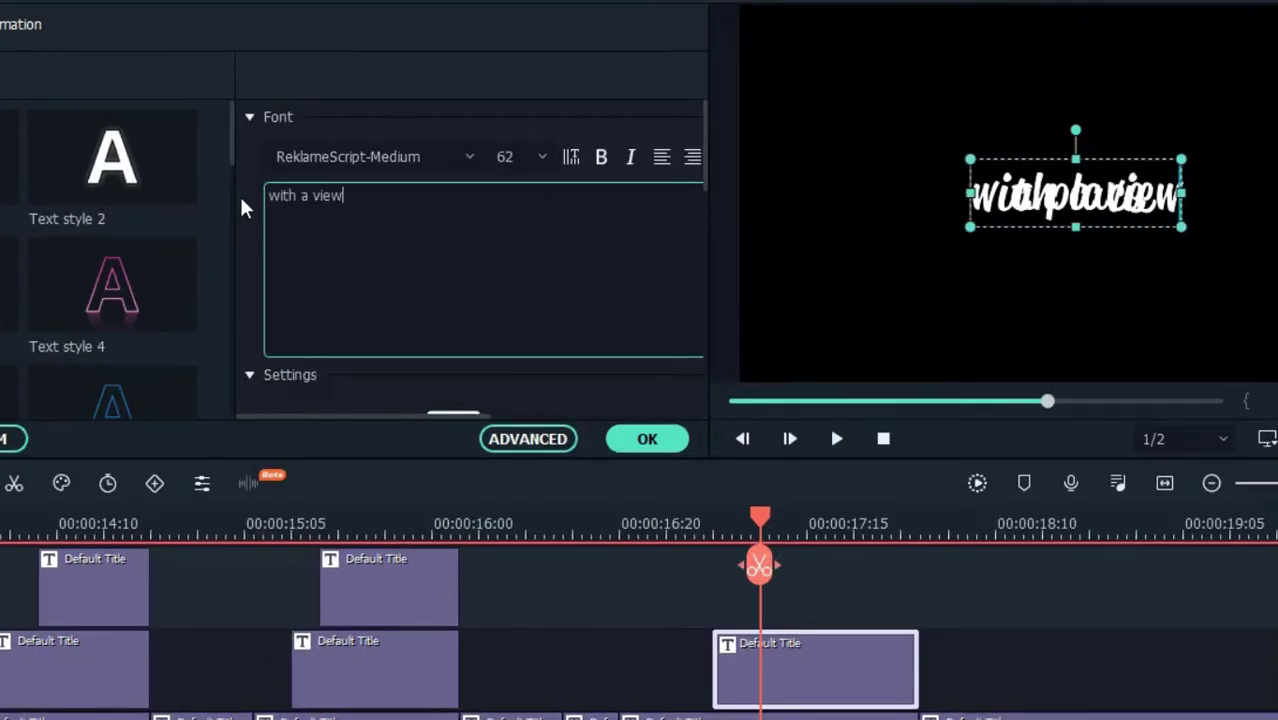
Place "a place" slightly above the frame's centre and "with a view" directly beneath it.
{"action": "left_click", "coordinate": [815, 645]}
{"action": "left_click_drag", "start_coordinate": [985, 184], "coordinate": [985, 206]}
{"action": "left_click_drag", "start_coordinate": [985, 182], "coordinate": [985, 154]}
{"action": "left_click_drag", "start_coordinate": [985, 206], "coordinate": [985, 193]}
Split the long title starting at 00:00:18:02 into the first short word pieces, redoing the second cut slightly earlier.
{"action": "left_click_drag", "start_coordinate": [735, 445], "coordinate": [930, 457]}
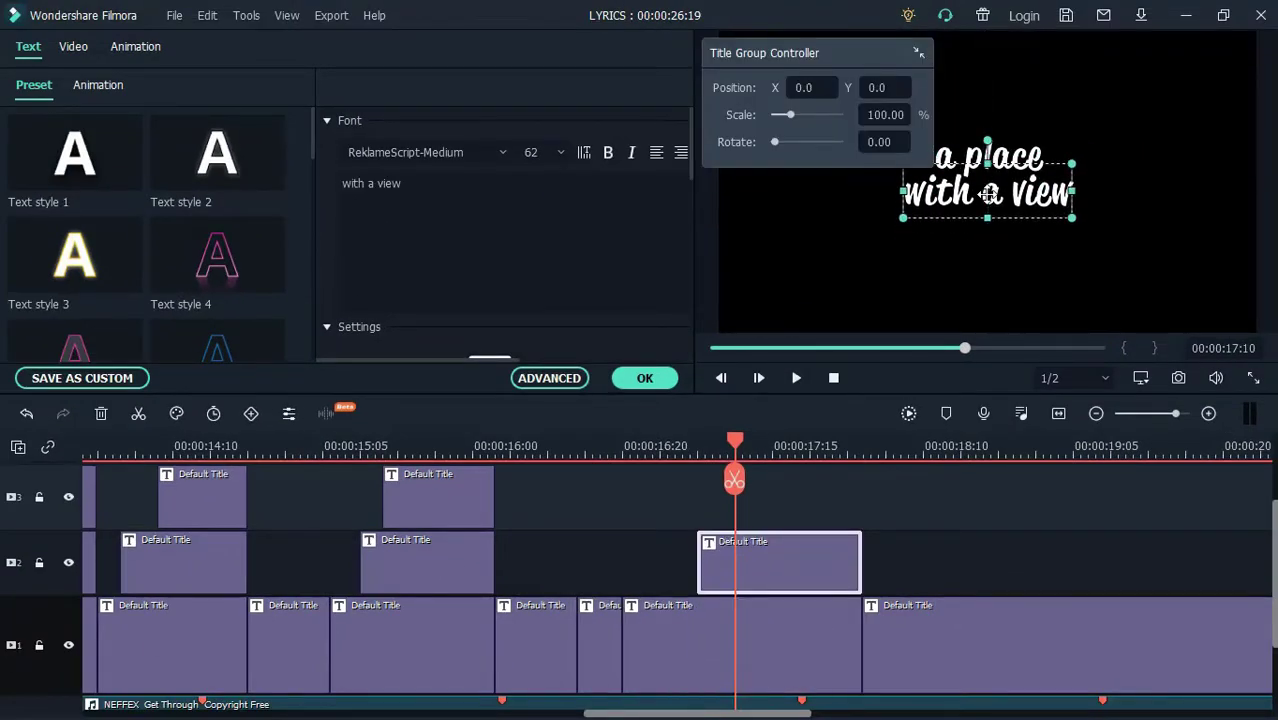
{"action": "left_click", "coordinate": [914, 613]}
{"action": "left_click", "coordinate": [885, 479]}
{"action": "key", "text": "Left"}
{"action": "left_click", "coordinate": [918, 485]}
{"action": "key", "text": "ctrl+z"}
{"action": "left_click", "coordinate": [920, 613]}
{"action": "left_click", "coordinate": [916, 482]}
Play the song on and split the remaining title at each following word up to about 00:00:19:17.
{"action": "key", "text": "space"}
{"action": "key", "text": "space"}
{"action": "left_click", "coordinate": [945, 480]}
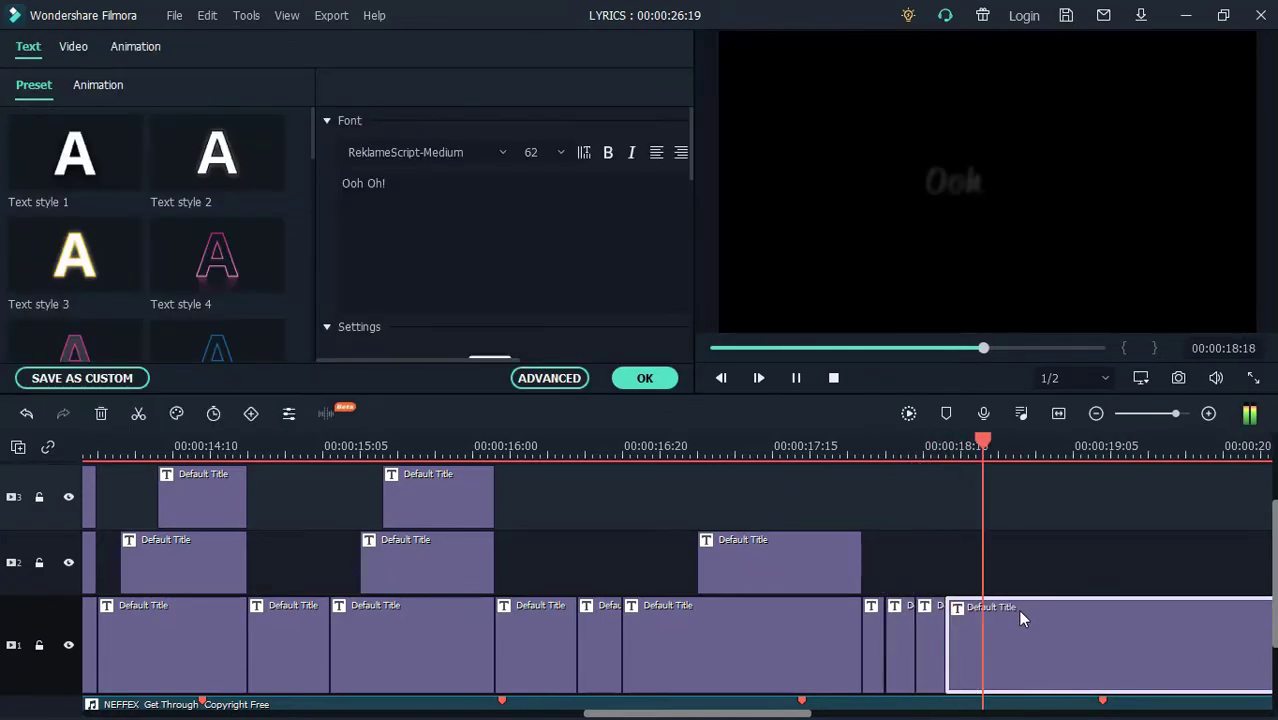
{"action": "left_click_drag", "start_coordinate": [1006, 495], "coordinate": [1080, 577]}
{"action": "left_click_drag", "start_coordinate": [1058, 495], "coordinate": [878, 624]}
{"action": "left_click", "coordinate": [1170, 483]}
Set the texts of the six short titles from 00:00:18:02 to "The", "pain", "is", "never", "gonna" and "stop" in order.
{"action": "double_click", "coordinate": [878, 628]}
{"action": "type", "text": "The"}
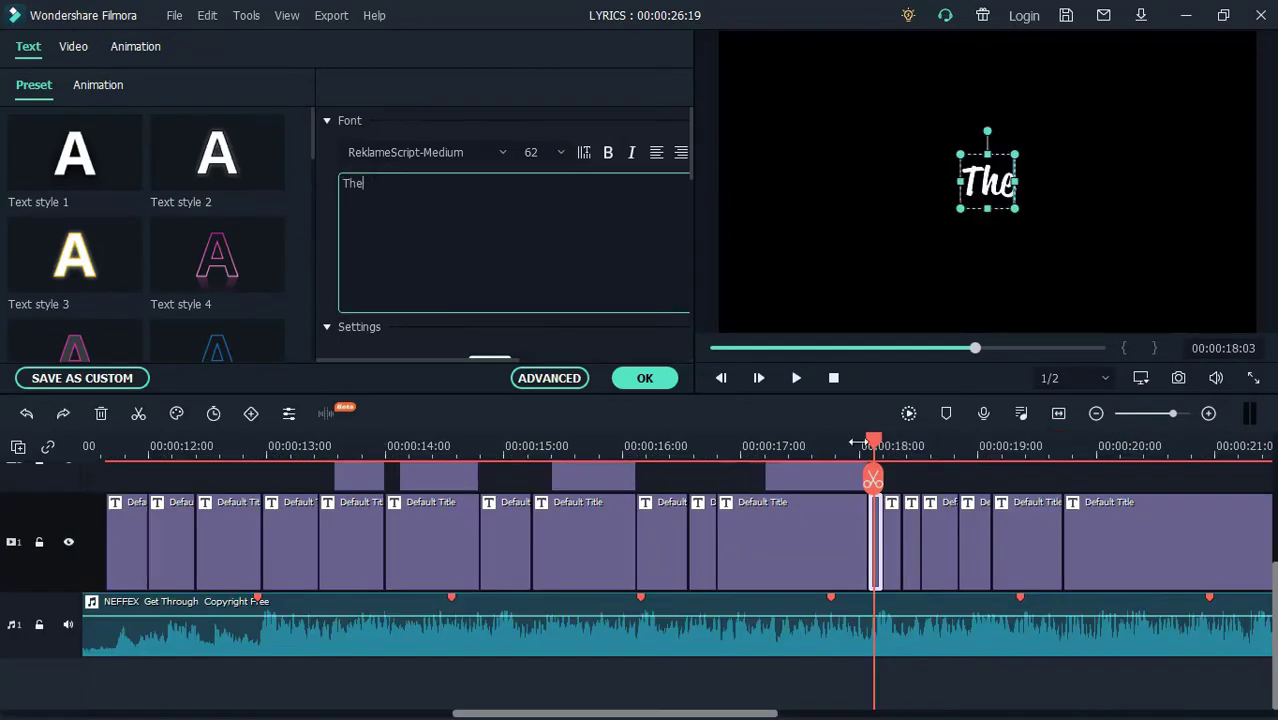
{"action": "left_click", "coordinate": [907, 446]}
{"action": "double_click", "coordinate": [911, 545]}
{"action": "double_click", "coordinate": [941, 545]}
{"action": "type", "text": "never"}
{"action": "double_click", "coordinate": [976, 545]}
{"action": "type", "text": "gonna"}
{"action": "double_click", "coordinate": [1026, 545]}
{"action": "type", "text": "stop"}
Stack the titles "pain", "is", "never", "gonna" and "stop" on separate tracks above "The", from track 2 to track 6.
{"action": "left_click_drag", "start_coordinate": [1020, 478], "coordinate": [893, 486]}
{"action": "scroll", "coordinate": [893, 520], "scroll_direction": "up", "scroll_amount": 2}
{"action": "double_click", "coordinate": [876, 650]}
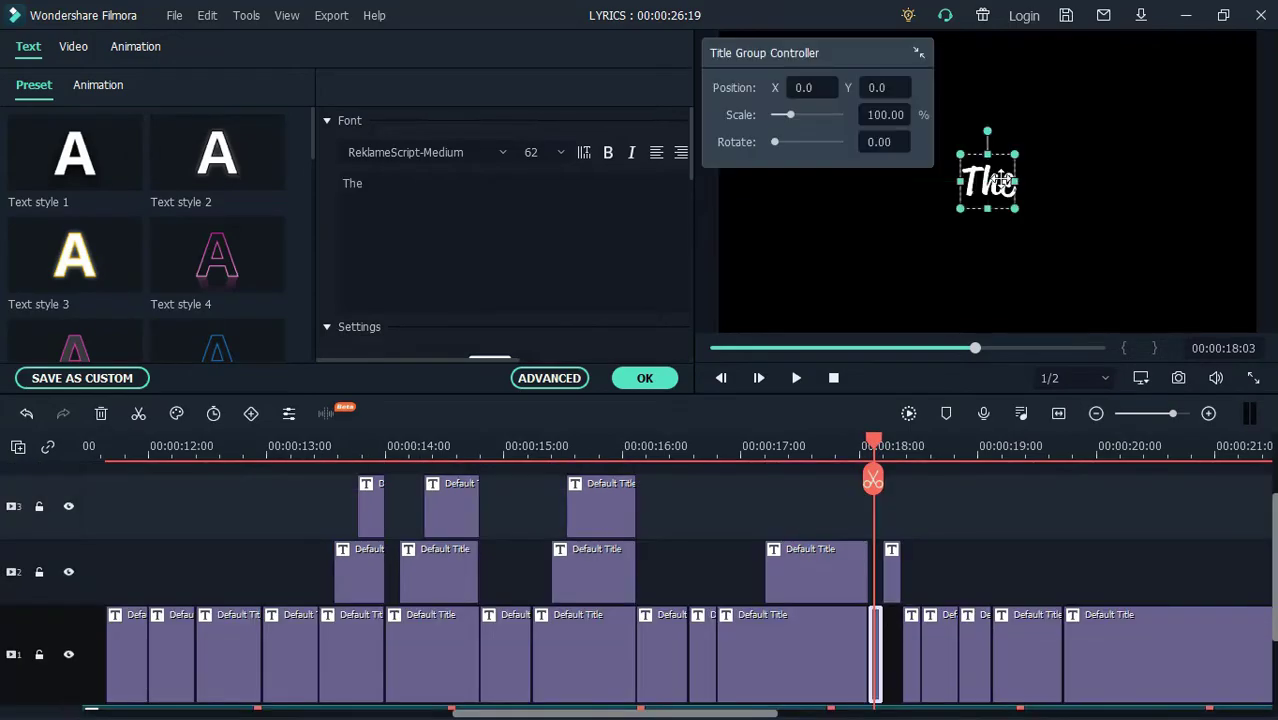
{"action": "left_click", "coordinate": [893, 446]}
{"action": "left_click_drag", "start_coordinate": [882, 628], "coordinate": [912, 510]}
{"action": "double_click", "coordinate": [891, 574]}
{"action": "left_click_drag", "start_coordinate": [940, 657], "coordinate": [934, 466]}
{"action": "left_click_drag", "start_coordinate": [975, 666], "coordinate": [976, 452]}
{"action": "scroll", "coordinate": [1000, 560], "scroll_direction": "down", "scroll_amount": 3}
{"action": "left_click_drag", "start_coordinate": [1026, 660], "coordinate": [1024, 543]}
{"action": "scroll", "coordinate": [1000, 580], "scroll_direction": "down", "scroll_amount": 4}
Lengthen the stacked titles "The", "pain" and "is" to the point where "stop" ends.
{"action": "left_click_drag", "start_coordinate": [901, 667], "coordinate": [1062, 665]}
{"action": "left_click", "coordinate": [894, 596]}
{"action": "left_click_drag", "start_coordinate": [901, 599], "coordinate": [1062, 599]}
{"action": "left_click", "coordinate": [898, 446]}
{"action": "left_click_drag", "start_coordinate": [919, 534], "coordinate": [1062, 535]}
Place "never" on a second line below "The", and move "is" up to the right of "pain".
{"action": "left_click_drag", "start_coordinate": [903, 444], "coordinate": [1061, 490]}
{"action": "left_click_drag", "start_coordinate": [985, 185], "coordinate": [928, 185]}
{"action": "left_click", "coordinate": [985, 188]}
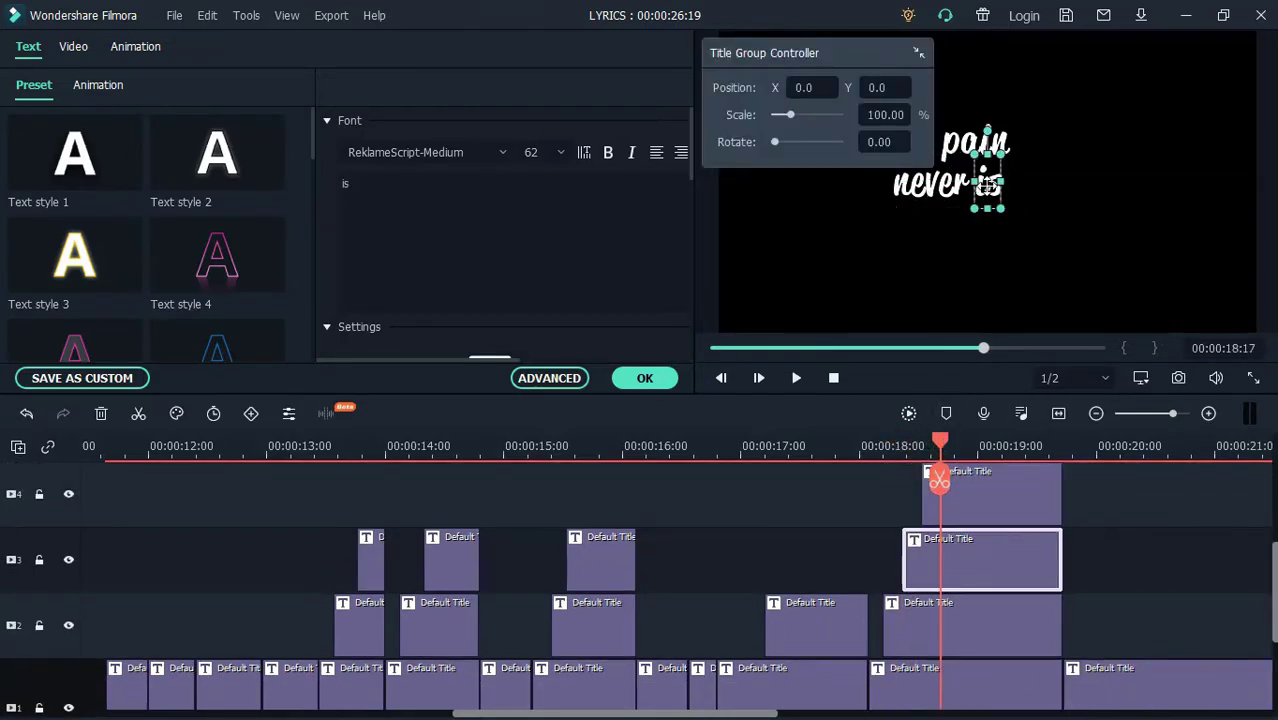
{"action": "scroll", "coordinate": [985, 545], "scroll_direction": "up", "scroll_amount": 2}
{"action": "left_click", "coordinate": [988, 549]}
Lengthen the "gonna" title to the shared end point and place the word directly to the right of "never".
{"action": "left_click_drag", "start_coordinate": [990, 488], "coordinate": [1063, 488]}
{"action": "left_click_drag", "start_coordinate": [1000, 446], "coordinate": [987, 446]}
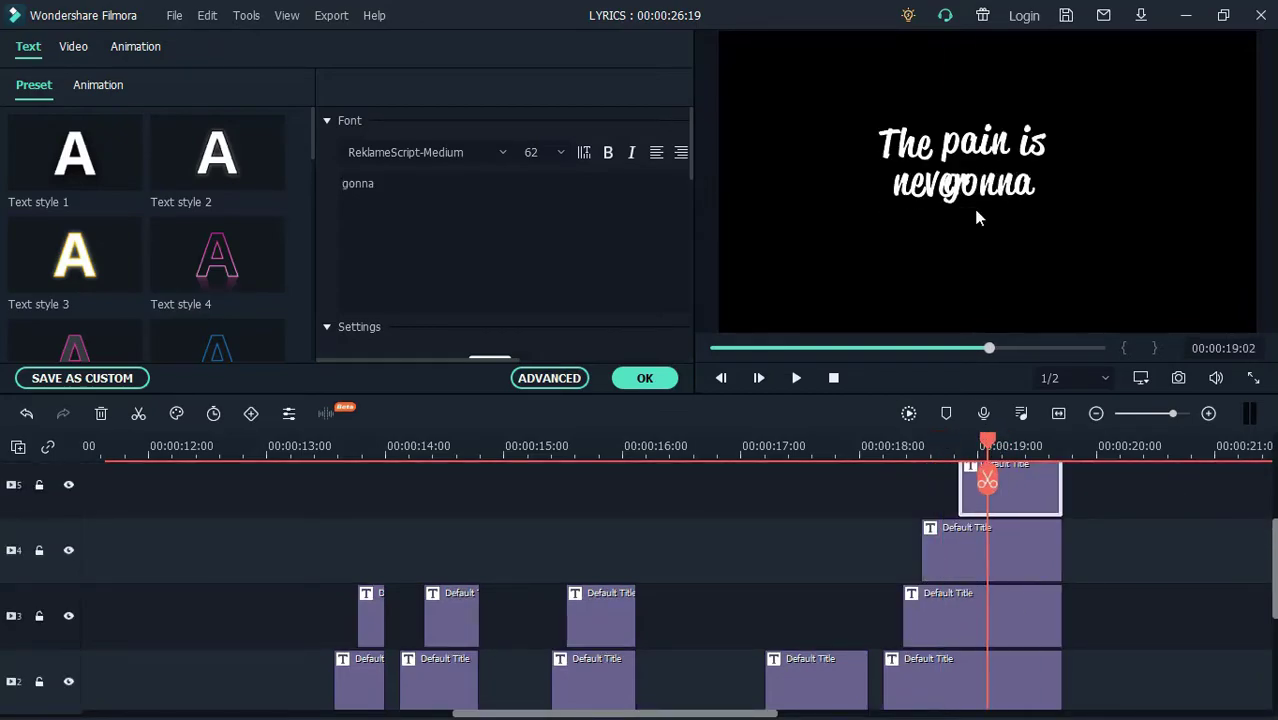
{"action": "left_click_drag", "start_coordinate": [985, 187], "coordinate": [1020, 188]}
Place "stop" centred on a third line and nudge "pain" slightly right to even the spacing.
{"action": "scroll", "coordinate": [1036, 533], "scroll_direction": "up", "scroll_amount": 3}
{"action": "left_click", "coordinate": [1036, 518]}
{"action": "left_click_drag", "start_coordinate": [987, 446], "coordinate": [1007, 446]}
{"action": "left_click_drag", "start_coordinate": [987, 184], "coordinate": [987, 226]}
{"action": "left_click", "coordinate": [1065, 264]}
{"action": "left_click", "coordinate": [1039, 446]}
{"action": "left_click_drag", "start_coordinate": [975, 143], "coordinate": [981, 143]}
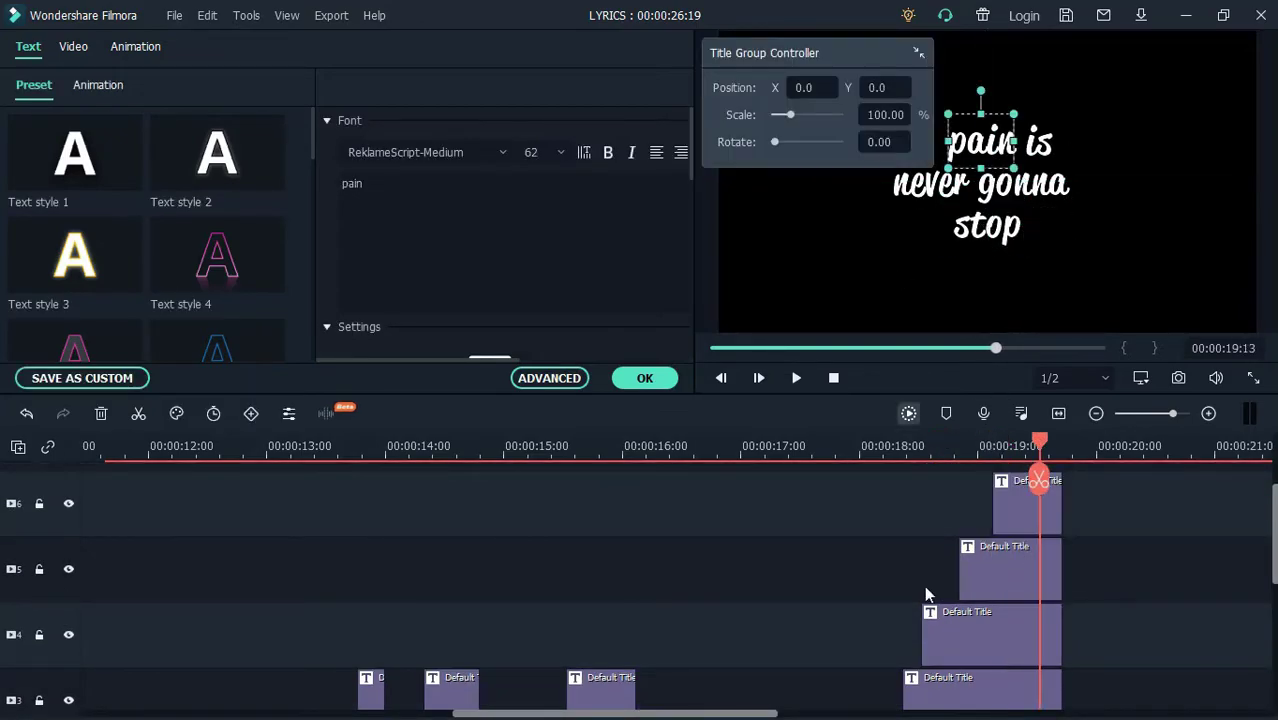
Open the first title after the "stop" lyric, around 00:00:19:20, for text editing.
{"action": "scroll", "coordinate": [920, 640], "scroll_direction": "down", "scroll_amount": 3}
{"action": "left_click", "coordinate": [920, 661]}
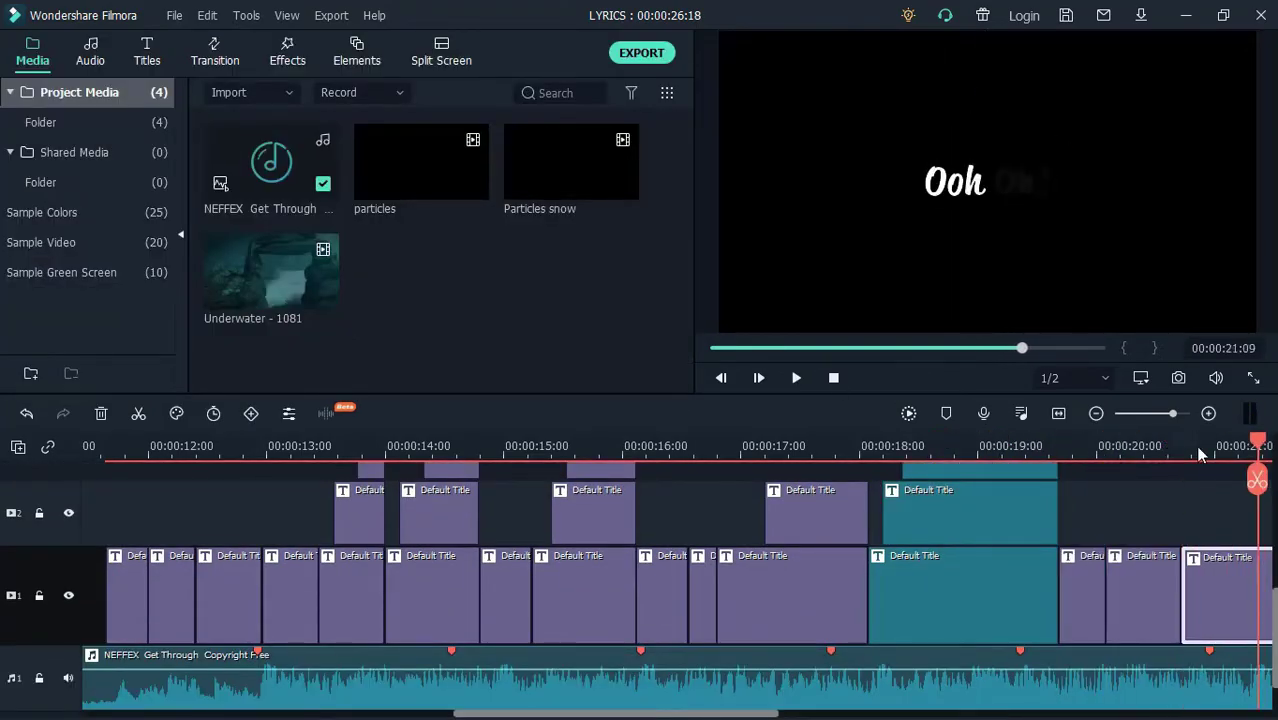
{"action": "double_click", "coordinate": [1082, 595]}
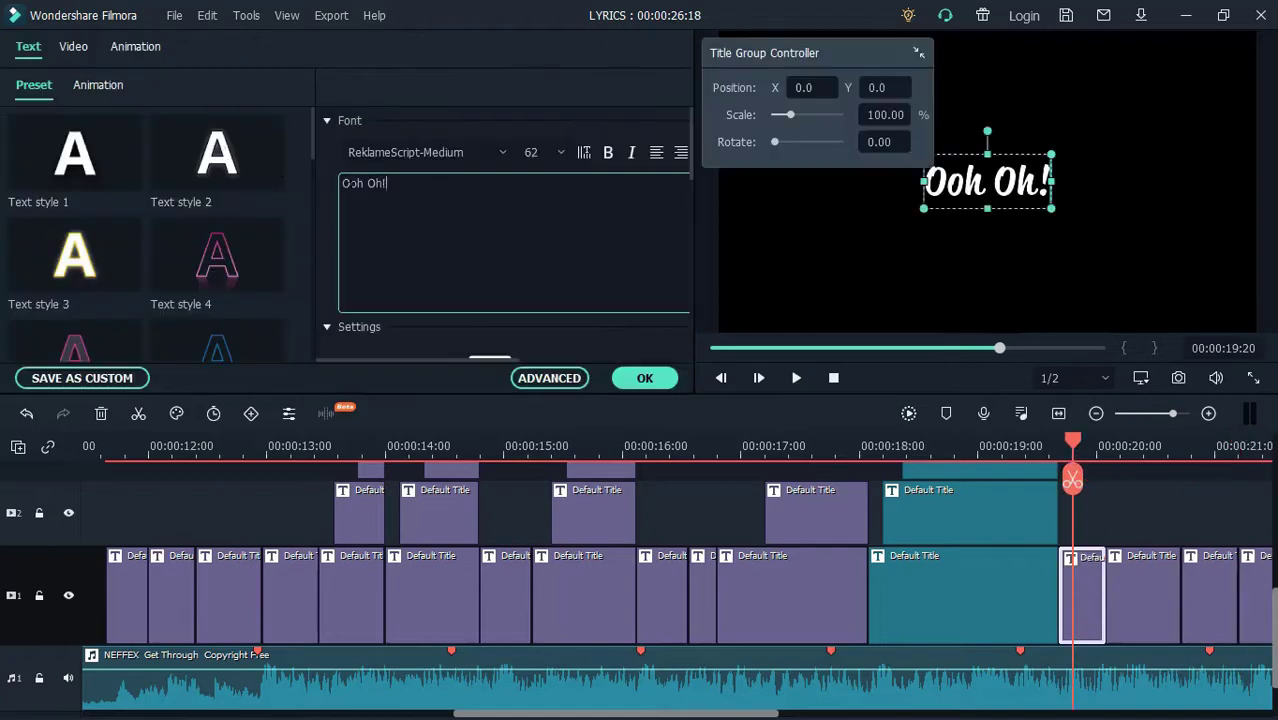
{"action": "mouse_move", "coordinate": [1085, 450]}
{"action": "left_mouse_down"}
{"action": "mouse_move", "coordinate": [1189, 448]}
{"action": "mouse_move", "coordinate": [1087, 447]}
{"action": "left_mouse_up"}
Move the title starting at about 00:00:20:02 to track 2 and lengthen the preceding title to the same end point.
{"action": "left_click", "coordinate": [1108, 585]}
{"action": "left_click_drag", "start_coordinate": [1130, 587], "coordinate": [1130, 515]}
{"action": "left_click_drag", "start_coordinate": [1104, 586], "coordinate": [1181, 586]}
Place the track 1 title's text up and left of centre and the track 2 title's text slightly lower to its right.
{"action": "left_click_drag", "start_coordinate": [987, 183], "coordinate": [957, 154]}
{"action": "left_click_drag", "start_coordinate": [1087, 440], "coordinate": [1115, 440]}
{"action": "left_click_drag", "start_coordinate": [987, 182], "coordinate": [1048, 193]}
{"action": "left_click_drag", "start_coordinate": [957, 154], "coordinate": [930, 153]}
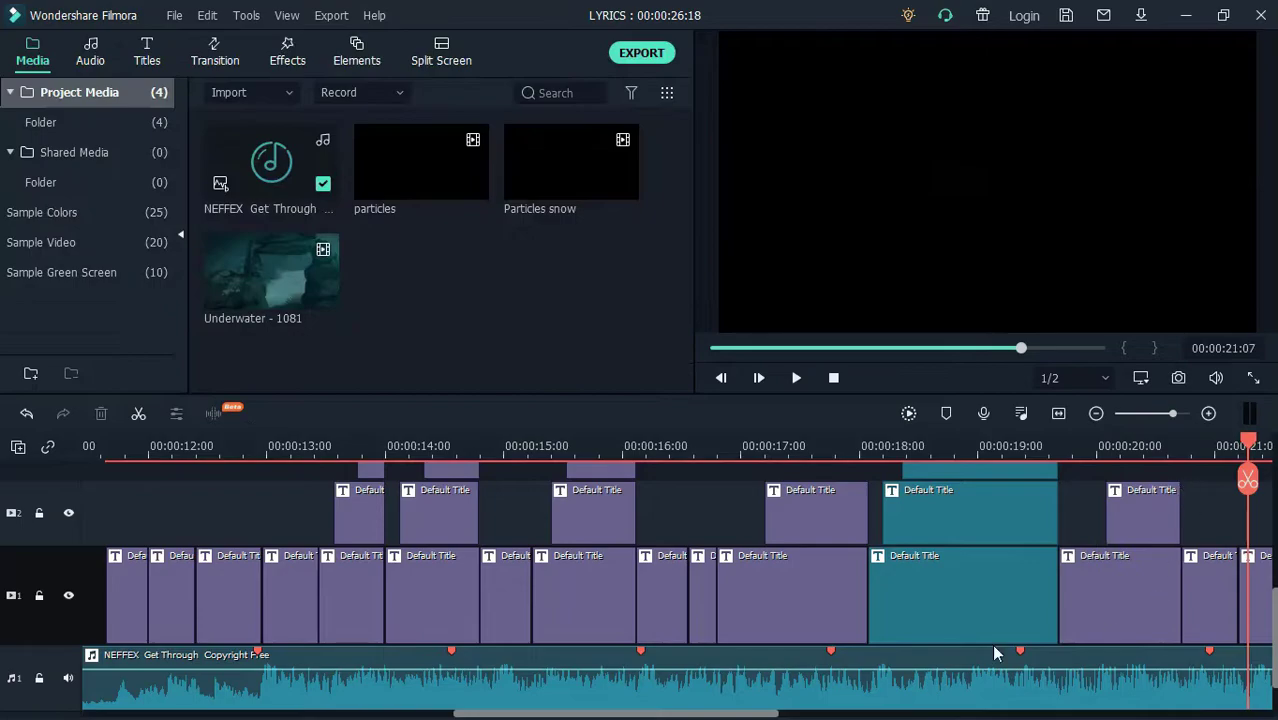
Split the remaining title at about 00:00:21:17 and set the short title at 00:00:21:06 to "I".
{"action": "scroll", "coordinate": [1063, 475], "scroll_direction": "down", "scroll_amount": 3}
{"action": "left_click", "coordinate": [1013, 497]}
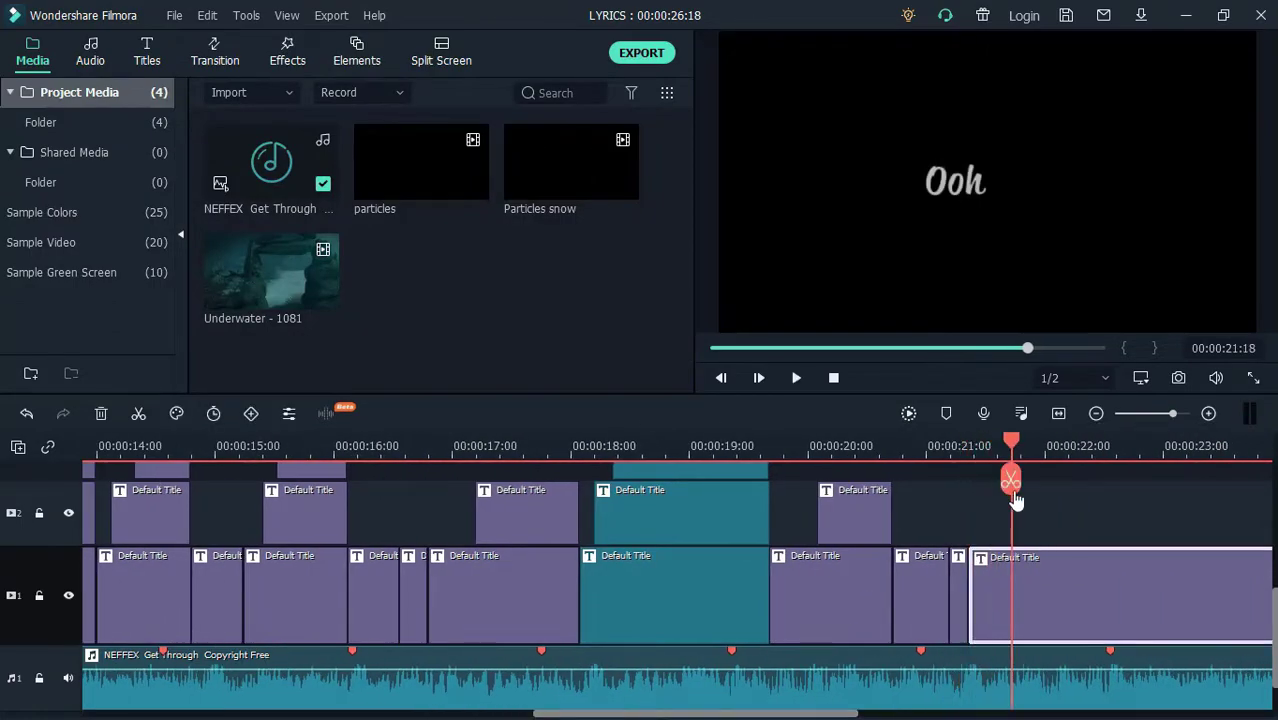
{"action": "left_click", "coordinate": [954, 450]}
{"action": "double_click", "coordinate": [957, 619]}
{"action": "type", "text": "I"}
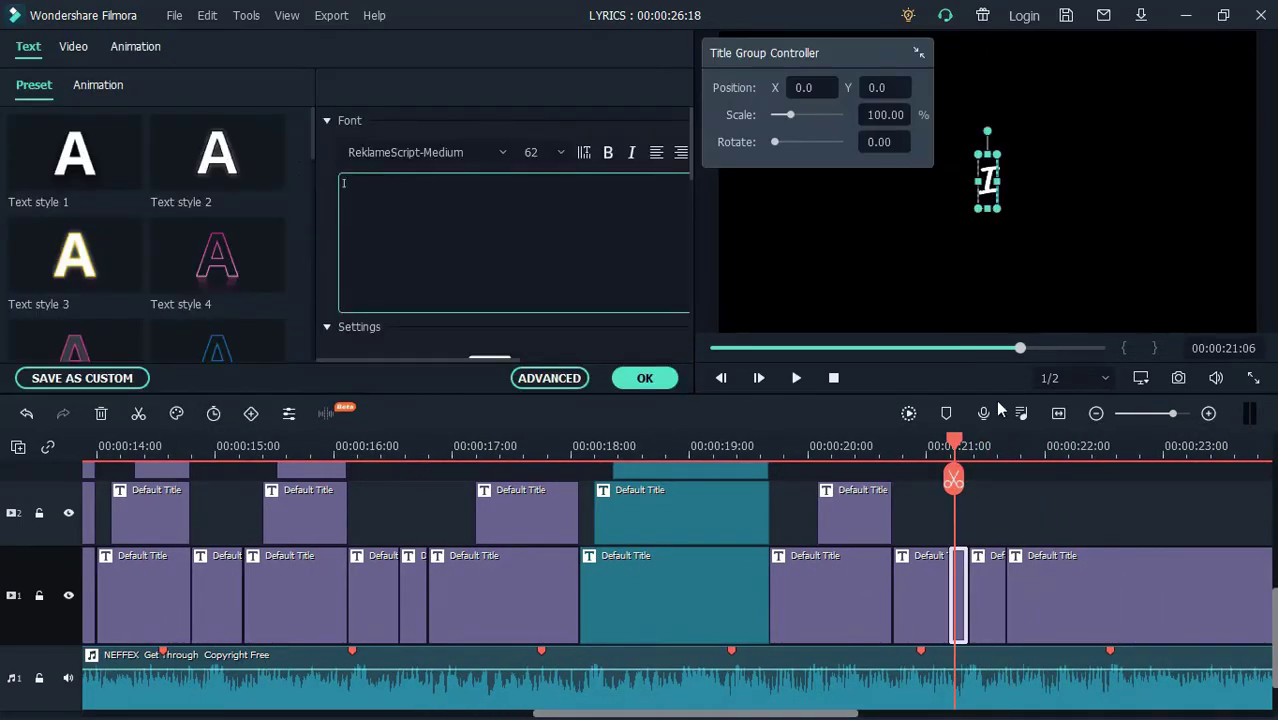
Set the text of the short title directly after "I" to "know".
{"action": "left_click", "coordinate": [984, 450]}
{"action": "double_click", "coordinate": [987, 610]}
{"action": "type", "text": "know"}
Split the remaining track 1 title at about 00:00:21:21, 00:00:22:03, 00:00:22:14 and 00:00:23:00.
{"action": "left_click", "coordinate": [1012, 453]}
{"action": "double_click", "coordinate": [1036, 600]}
{"action": "left_click", "coordinate": [1035, 450]}
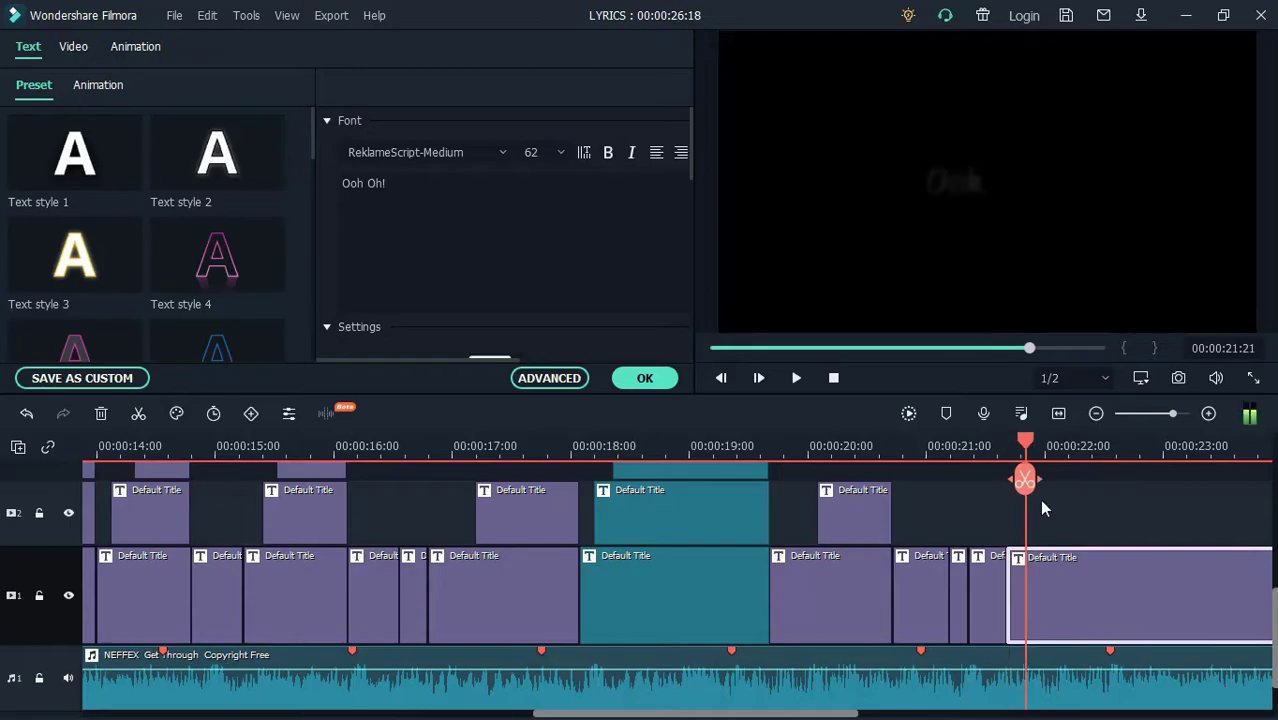
{"action": "left_click", "coordinate": [1026, 478]}
{"action": "left_click", "coordinate": [1059, 482]}
{"action": "left_click", "coordinate": [1112, 482]}
{"action": "left_click", "coordinate": [1164, 480]}
Set the texts of the new short titles, in order, to "that", "time", "heal" and "all".
{"action": "left_click", "coordinate": [1044, 453]}
{"action": "double_click", "coordinate": [1042, 605]}
{"action": "left_click_drag", "start_coordinate": [400, 184], "coordinate": [290, 187]}
{"action": "type", "text": "that"}
{"action": "left_click", "coordinate": [1095, 450]}
{"action": "double_click", "coordinate": [1087, 605]}
{"action": "type", "text": "t"}
{"action": "type", "text": "hea"}
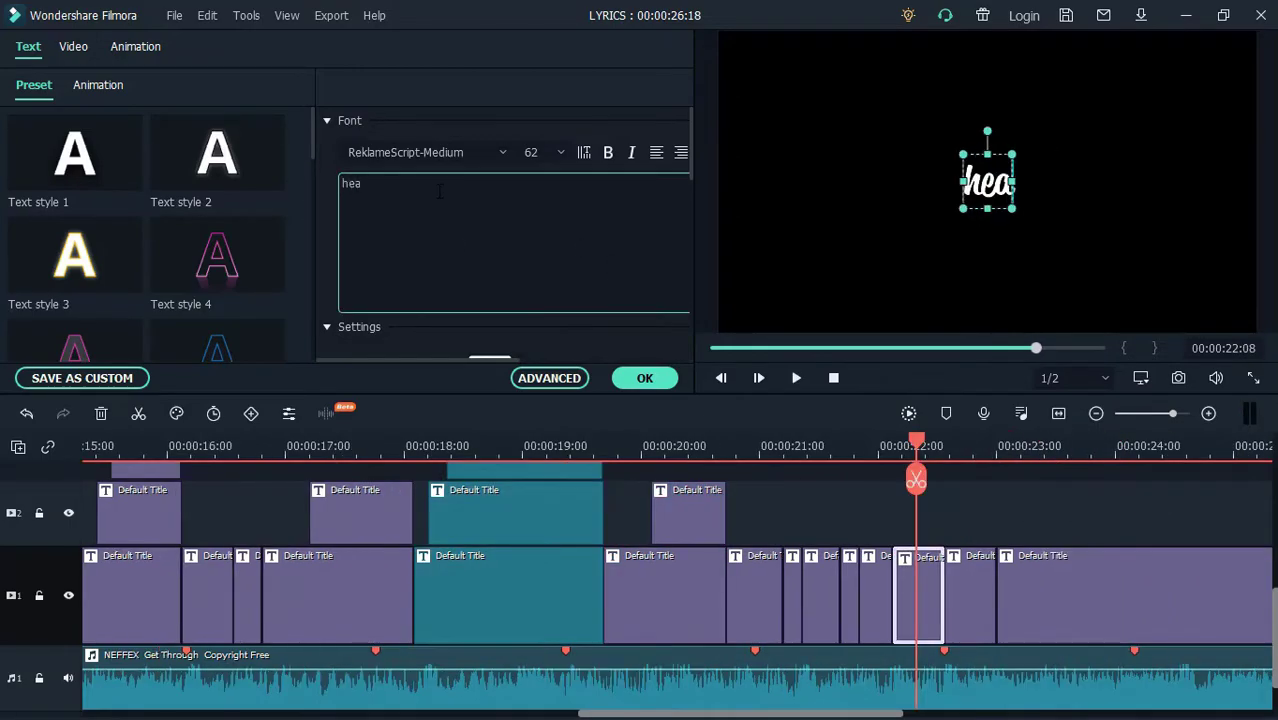
{"action": "left_click", "coordinate": [970, 450]}
{"action": "double_click", "coordinate": [970, 605]}
{"action": "type", "text": "all"}
Stack the "time", "heal" and "all" titles on tracks 2, 3 and 4 and lengthen the earlier ones to end at about 00:00:23:00.
{"action": "left_click_drag", "start_coordinate": [880, 600], "coordinate": [880, 520]}
{"action": "left_click_drag", "start_coordinate": [858, 597], "coordinate": [993, 597]}
{"action": "left_click_drag", "start_coordinate": [891, 520], "coordinate": [996, 520]}
{"action": "left_click_drag", "start_coordinate": [944, 545], "coordinate": [998, 545]}
Arrange the stacked words as two lines, with "that time" up and left of centre and "heal all" slightly lower to its right.
{"action": "left_click", "coordinate": [869, 450]}
{"action": "double_click", "coordinate": [925, 520]}
{"action": "double_click", "coordinate": [922, 600]}
{"action": "mouse_move", "coordinate": [964, 203]}
{"action": "left_mouse_down"}
{"action": "mouse_move", "coordinate": [928, 203]}
{"action": "mouse_move", "coordinate": [892, 176]}
{"action": "mouse_move", "coordinate": [984, 182]}
{"action": "mouse_move", "coordinate": [1000, 203]}
{"action": "mouse_move", "coordinate": [1055, 199]}
{"action": "left_mouse_up"}
{"action": "double_click", "coordinate": [925, 520]}
{"action": "scroll", "coordinate": [940, 540], "scroll_direction": "up", "scroll_amount": 2}
{"action": "double_click", "coordinate": [948, 510]}
{"action": "double_click", "coordinate": [970, 525]}
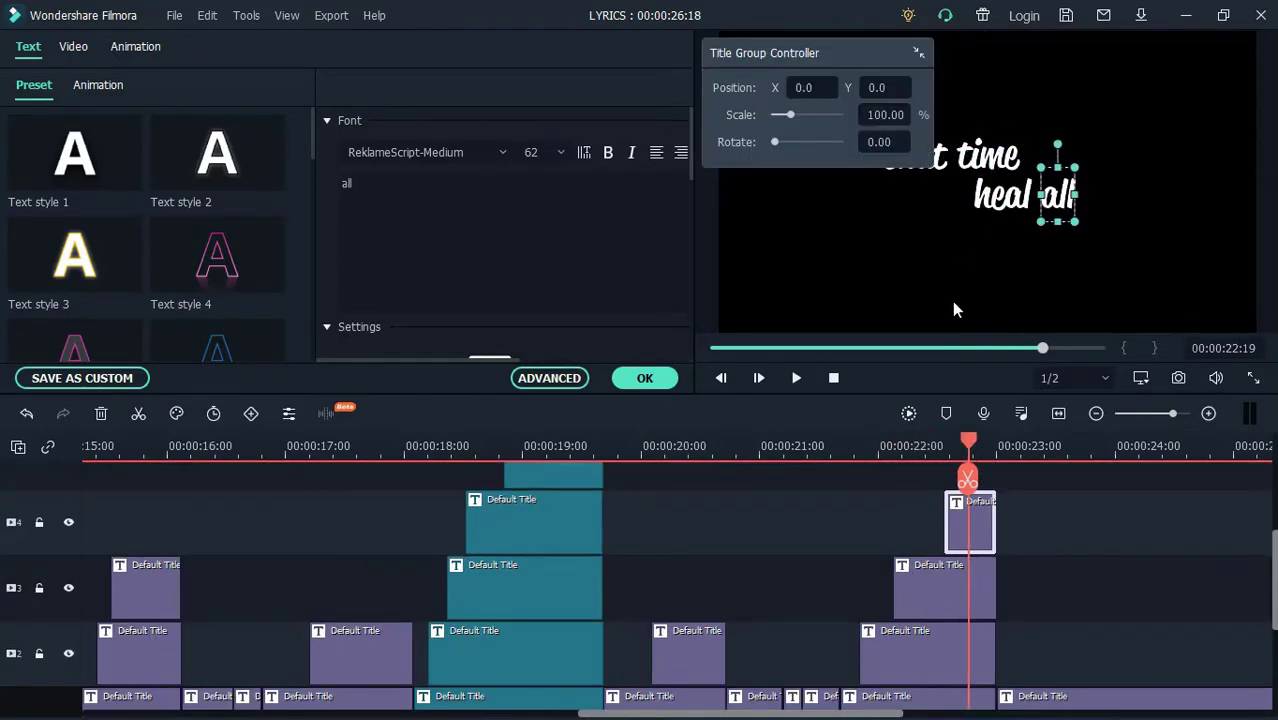
{"action": "left_click", "coordinate": [921, 250]}
Split the remaining track 1 title after 00:00:23:00 into short word titles, the last cut at about 00:00:24:17.
{"action": "scroll", "coordinate": [943, 661], "scroll_direction": "down", "scroll_amount": 2}
{"action": "left_click_drag", "start_coordinate": [966, 478], "coordinate": [1084, 485]}
{"action": "key", "text": "ctrl+z"}
{"action": "scroll", "coordinate": [1094, 602], "scroll_direction": "up", "scroll_amount": 1}
{"action": "mouse_move", "coordinate": [793, 480]}
{"action": "left_mouse_down"}
{"action": "mouse_move", "coordinate": [871, 480]}
{"action": "mouse_move", "coordinate": [964, 508]}
{"action": "mouse_move", "coordinate": [1004, 474]}
{"action": "mouse_move", "coordinate": [782, 470]}
{"action": "left_mouse_up"}
{"action": "left_click", "coordinate": [908, 480]}
{"action": "left_click", "coordinate": [1004, 478]}
Retype the new short titles in lyric order, with "just" and "gotta" as the second and third words.
{"action": "left_click", "coordinate": [784, 620]}
{"action": "left_click_drag", "start_coordinate": [392, 185], "coordinate": [302, 187]}
{"action": "left_click", "coordinate": [809, 450]}
{"action": "left_click", "coordinate": [808, 620]}
{"action": "type", "text": "just"}
{"action": "left_click", "coordinate": [842, 620]}
{"action": "type", "text": "gotta"}
{"action": "double_click", "coordinate": [889, 622]}
{"action": "double_click", "coordinate": [942, 622]}
Replace the leftover "Ooh Oh!" title with pasted copies of titles and trim the last one to the song's end.
{"action": "right_click", "coordinate": [1102, 626]}
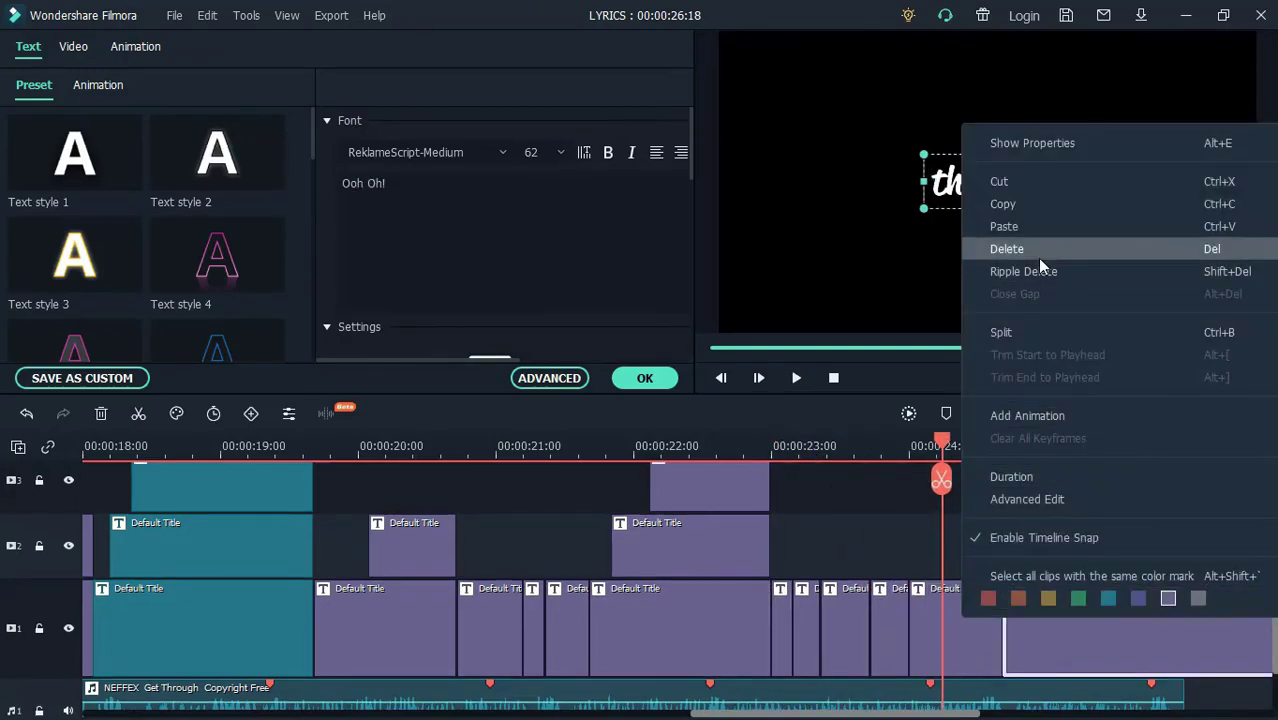
{"action": "left_click", "coordinate": [1040, 270]}
{"action": "left_click", "coordinate": [47, 615]}
{"action": "key", "text": "ctrl+v"}
{"action": "left_click", "coordinate": [1047, 447]}
{"action": "left_click", "coordinate": [1036, 640]}
{"action": "left_click", "coordinate": [1157, 447]}
{"action": "left_click_drag", "start_coordinate": [1133, 630], "coordinate": [1124, 619]}
{"action": "left_click_drag", "start_coordinate": [1216, 625], "coordinate": [1177, 625]}
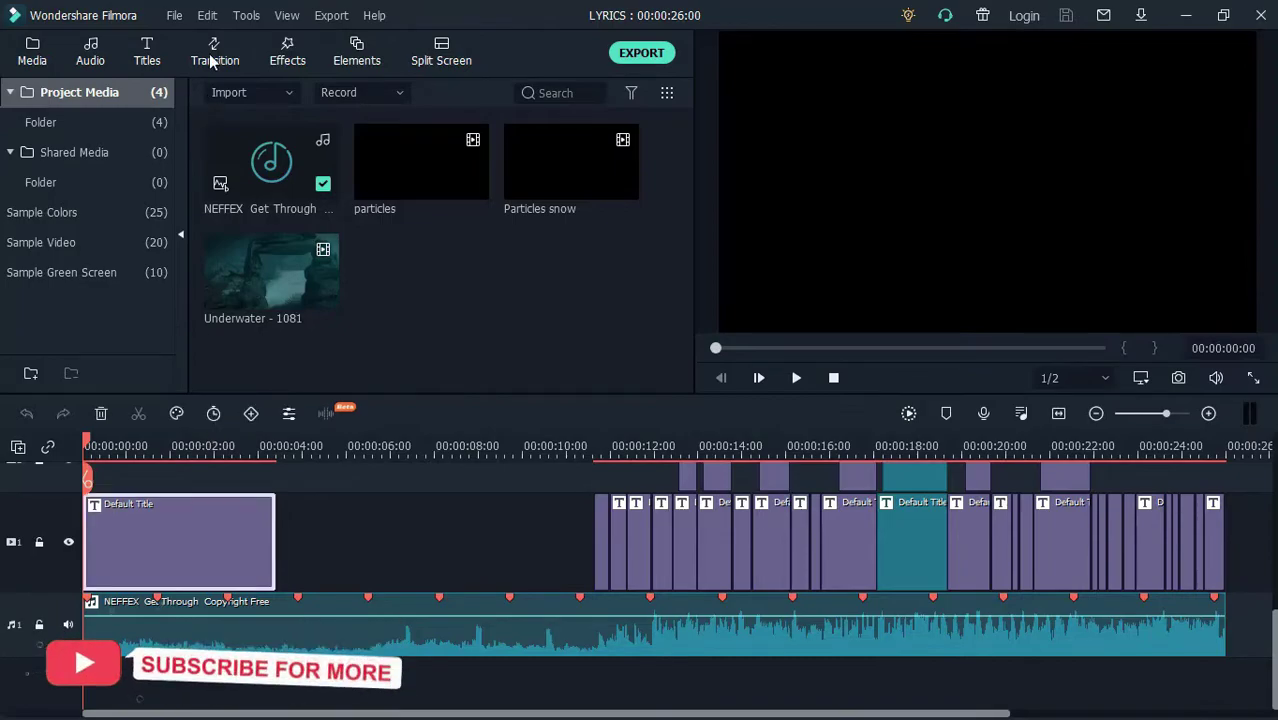
Add the 3D transition Orb Twist 4 to the start of the first title and Orb 2 to its end.
{"action": "left_click", "coordinate": [210, 64]}
{"action": "mouse_move", "coordinate": [578, 268]}
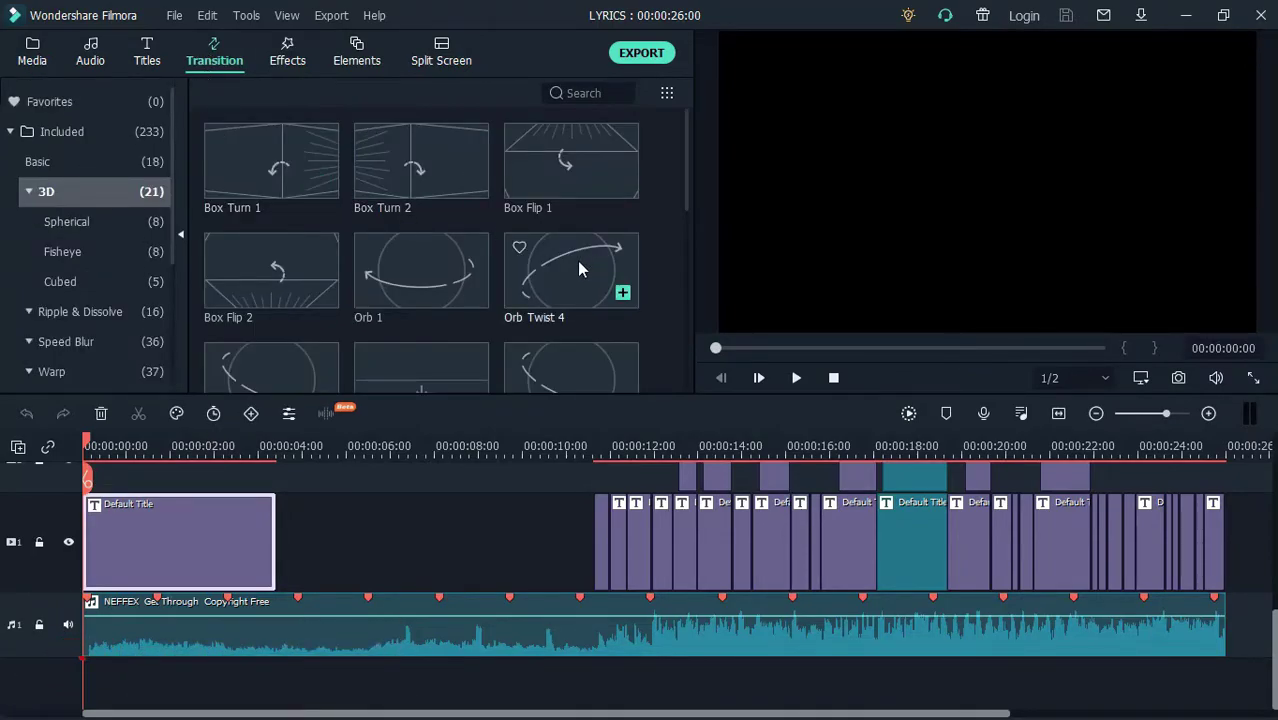
{"action": "left_click_drag", "start_coordinate": [577, 261], "coordinate": [128, 542]}
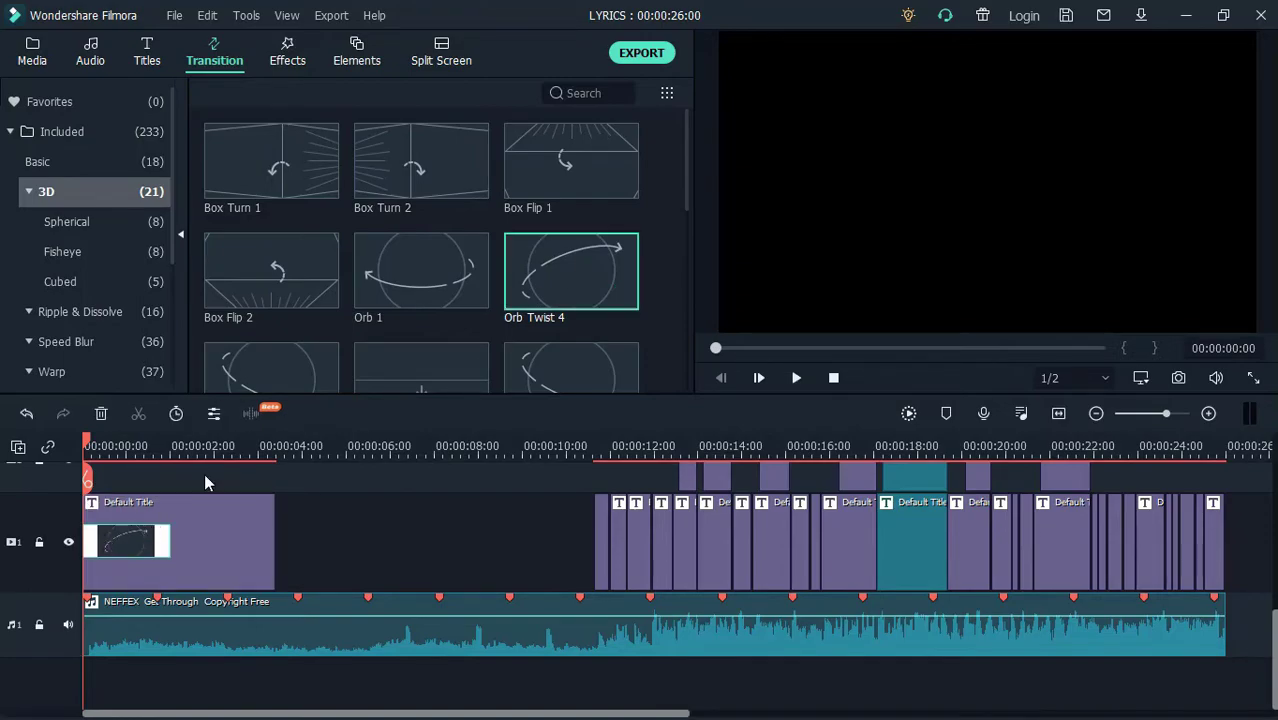
{"action": "scroll", "coordinate": [399, 282], "scroll_direction": "down", "scroll_amount": 3}
{"action": "left_click_drag", "start_coordinate": [406, 212], "coordinate": [248, 530]}
Set the transition duration to 00:00:01:00 and apply it to all transitions.
{"action": "double_click", "coordinate": [240, 541]}
{"action": "left_click", "coordinate": [250, 146]}
{"action": "type", "text": "1"}
{"action": "key", "text": "Return"}
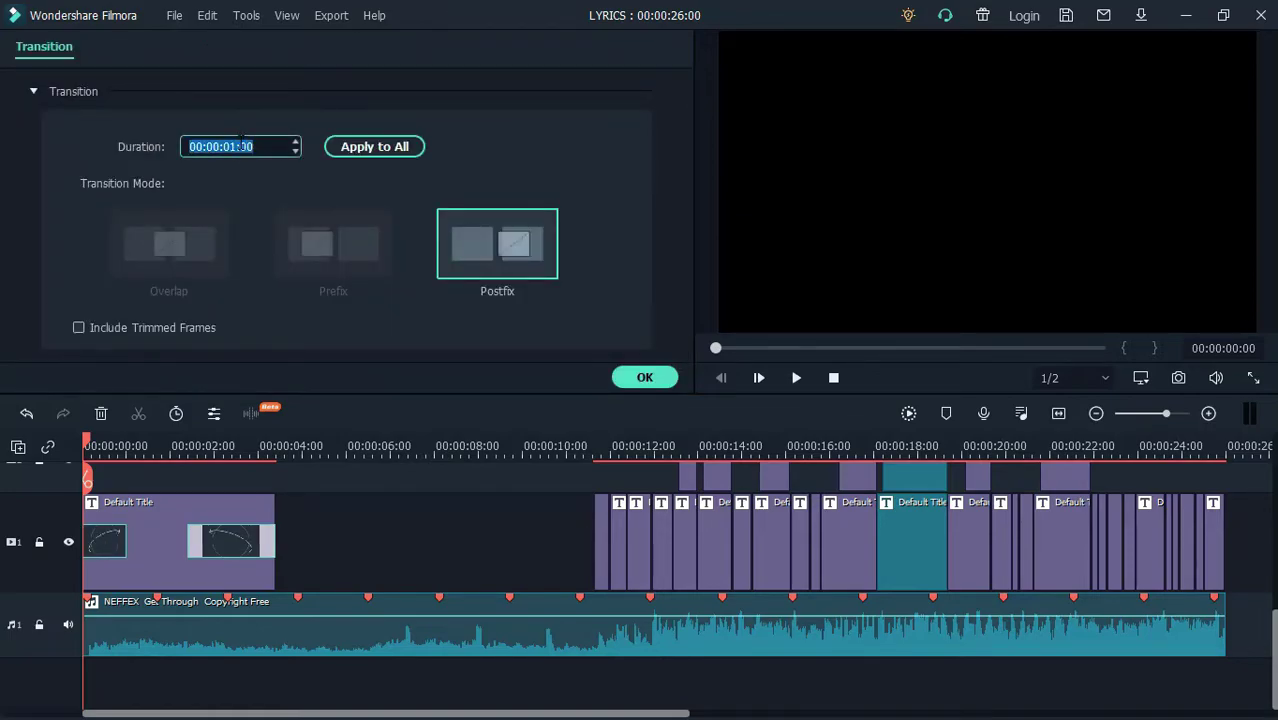
{"action": "left_click", "coordinate": [374, 148]}
{"action": "left_click", "coordinate": [644, 378]}
Add an animation keyframe at the start of the "I can" title, at 00:00:11:16, with scale 400%.
{"action": "left_click_drag", "start_coordinate": [87, 440], "coordinate": [620, 454]}
{"action": "left_click_drag", "start_coordinate": [534, 440], "coordinate": [657, 441]}
{"action": "left_click", "coordinate": [700, 520]}
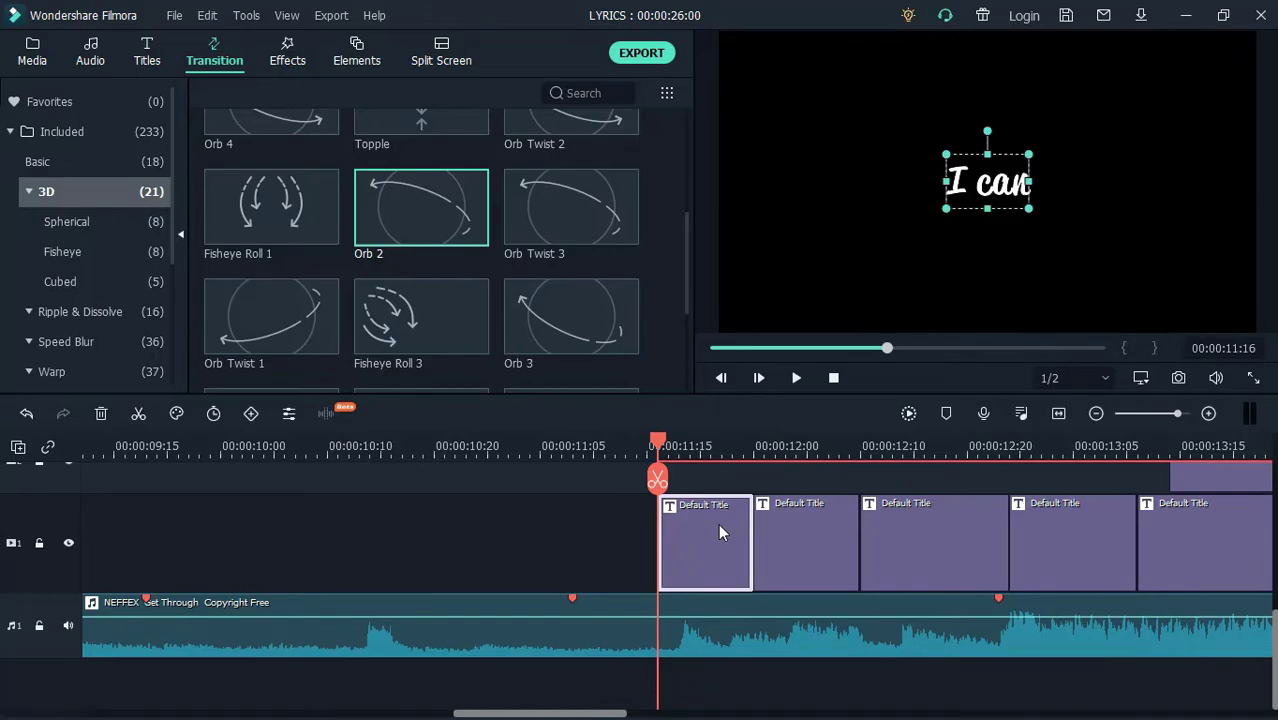
{"action": "right_click", "coordinate": [718, 523]}
{"action": "left_click", "coordinate": [726, 49]}
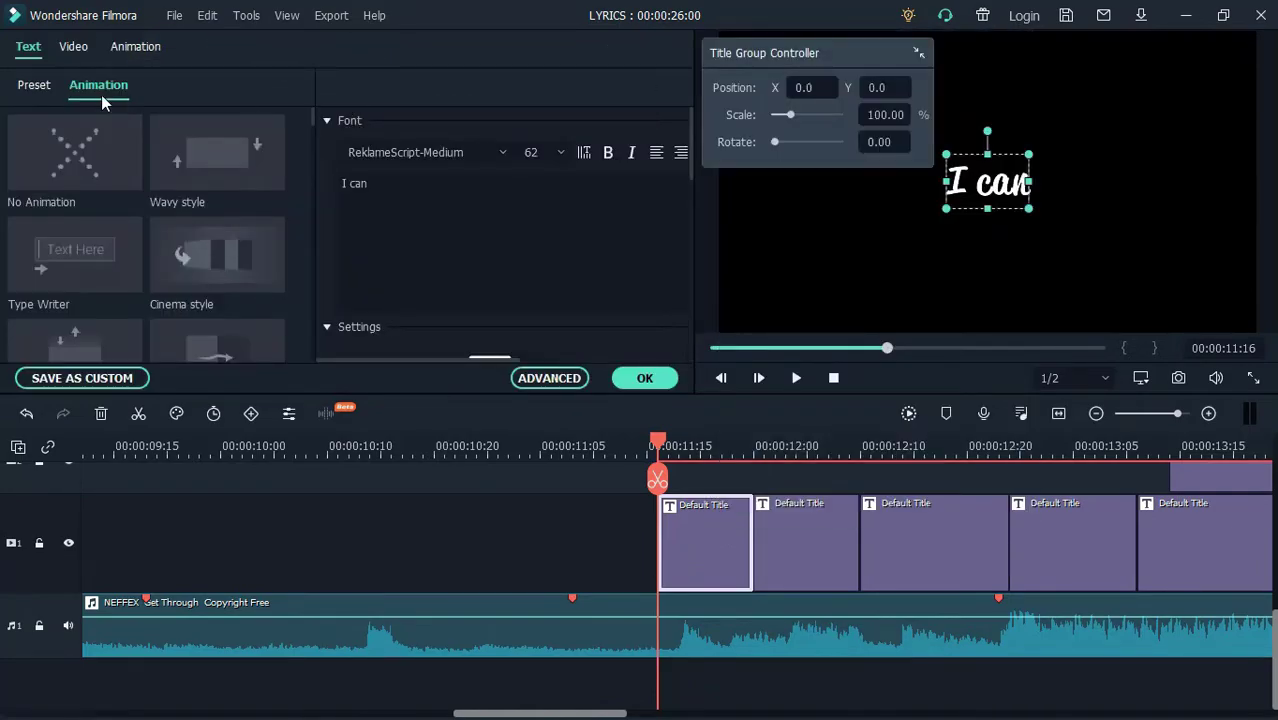
{"action": "left_click", "coordinate": [129, 46]}
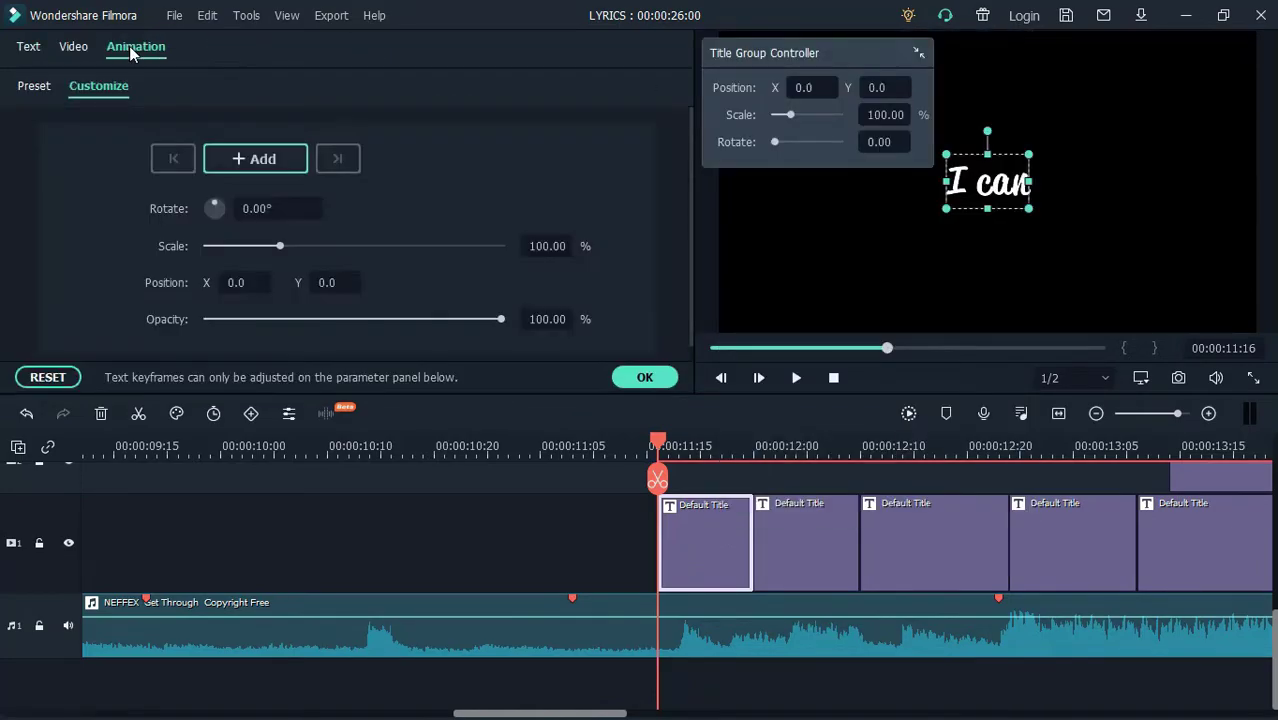
{"action": "left_click", "coordinate": [267, 163]}
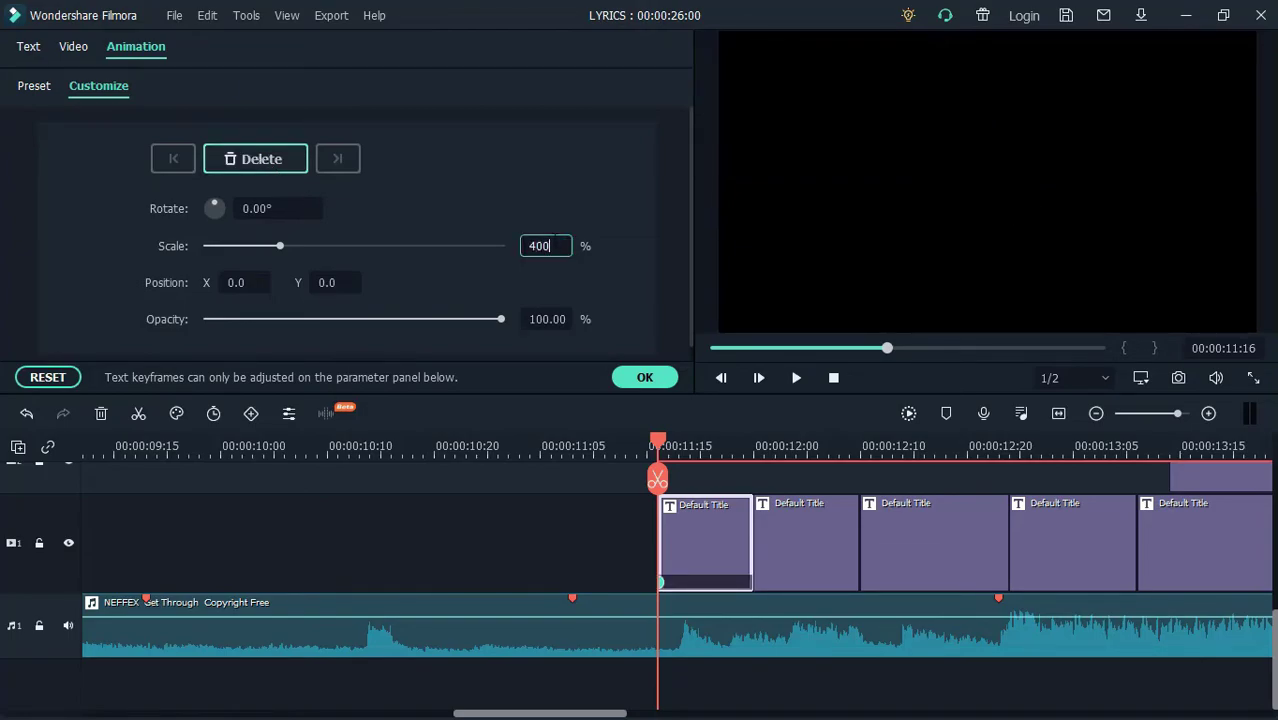
Add a second keyframe to the "I can" title at 00:00:11:20 and reset its scale to the default.
{"action": "left_click", "coordinate": [75, 501]}
{"action": "key", "text": "Right"}
{"action": "key", "text": "Right"}
{"action": "key", "text": "Right"}
{"action": "key", "text": "Right"}
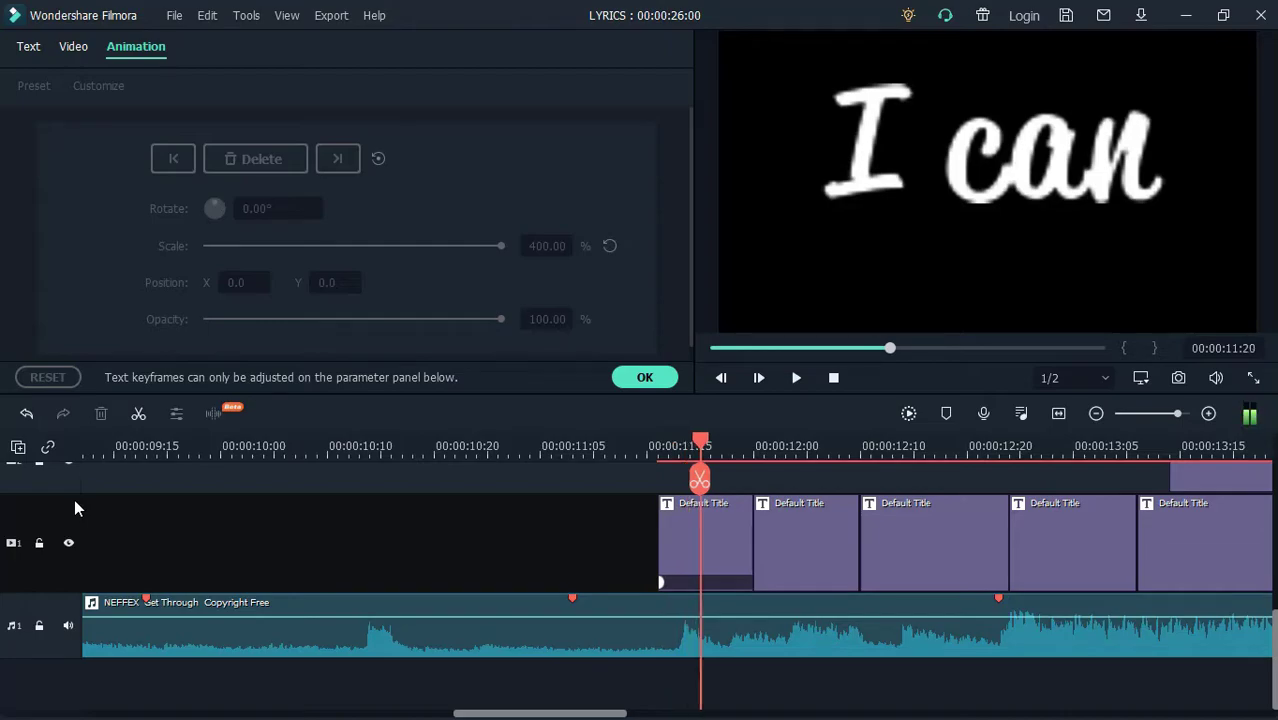
{"action": "left_click", "coordinate": [690, 550]}
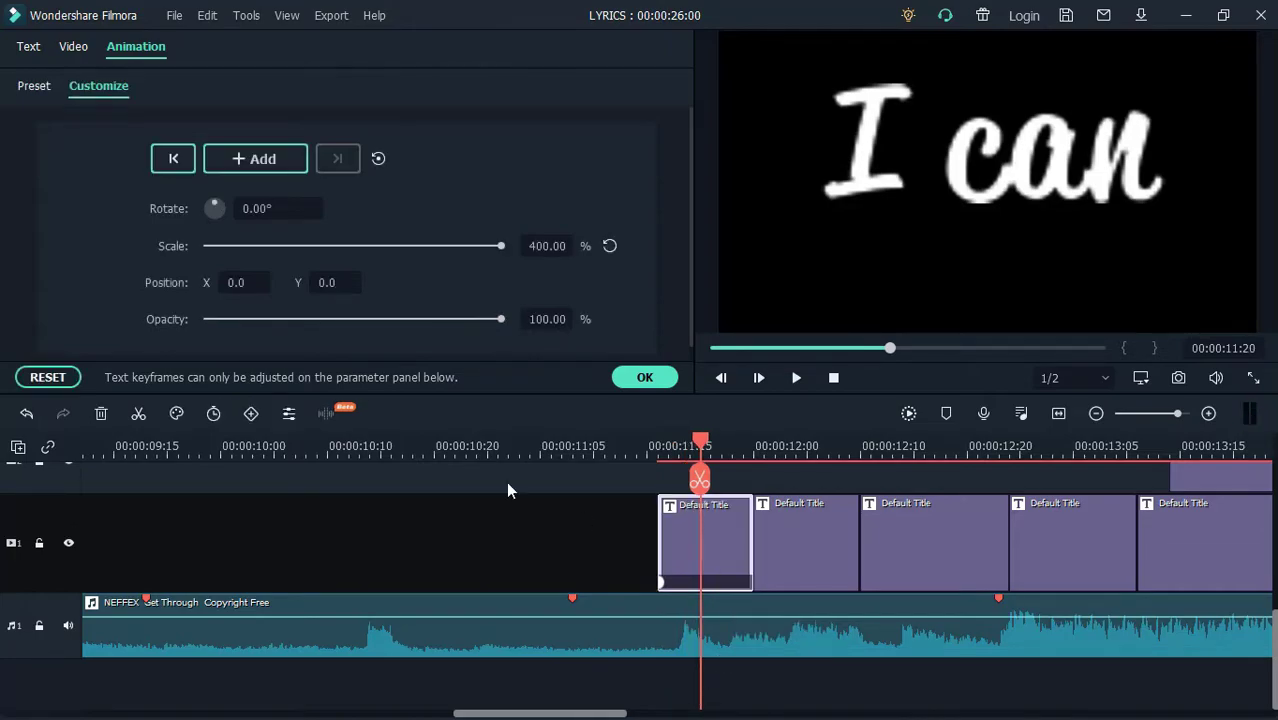
{"action": "left_click", "coordinate": [265, 160]}
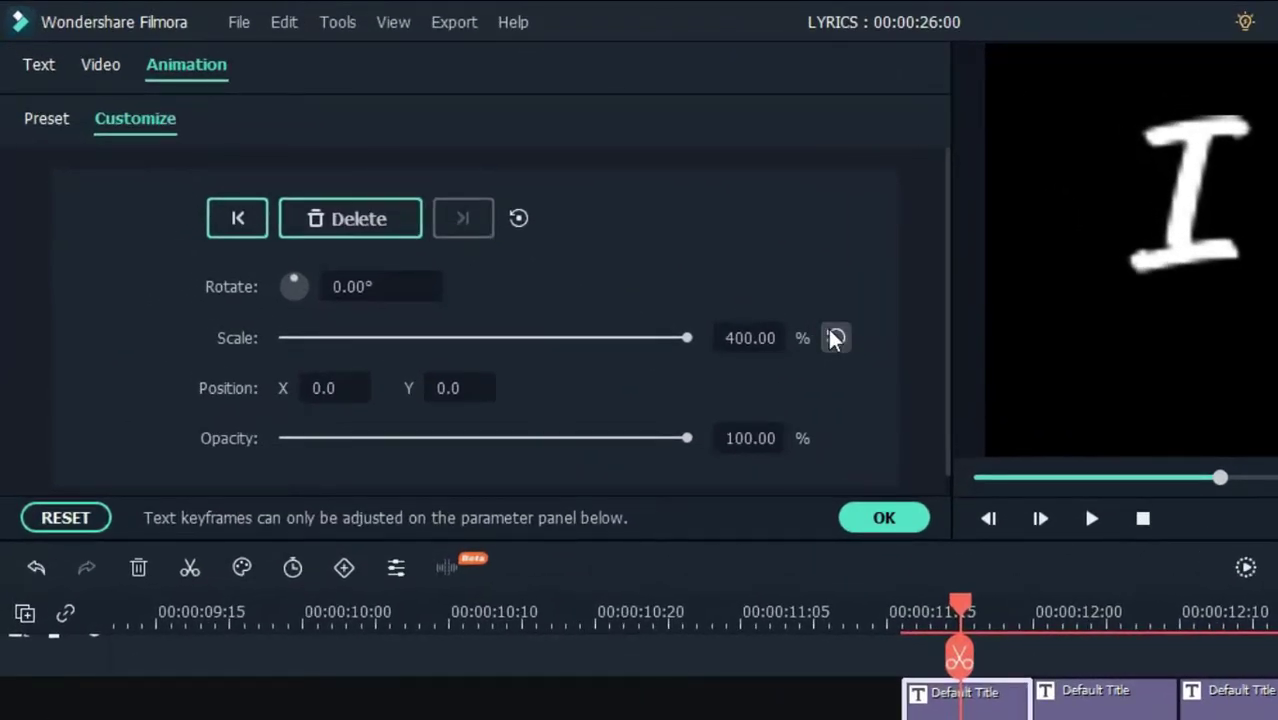
{"action": "left_click", "coordinate": [835, 338]}
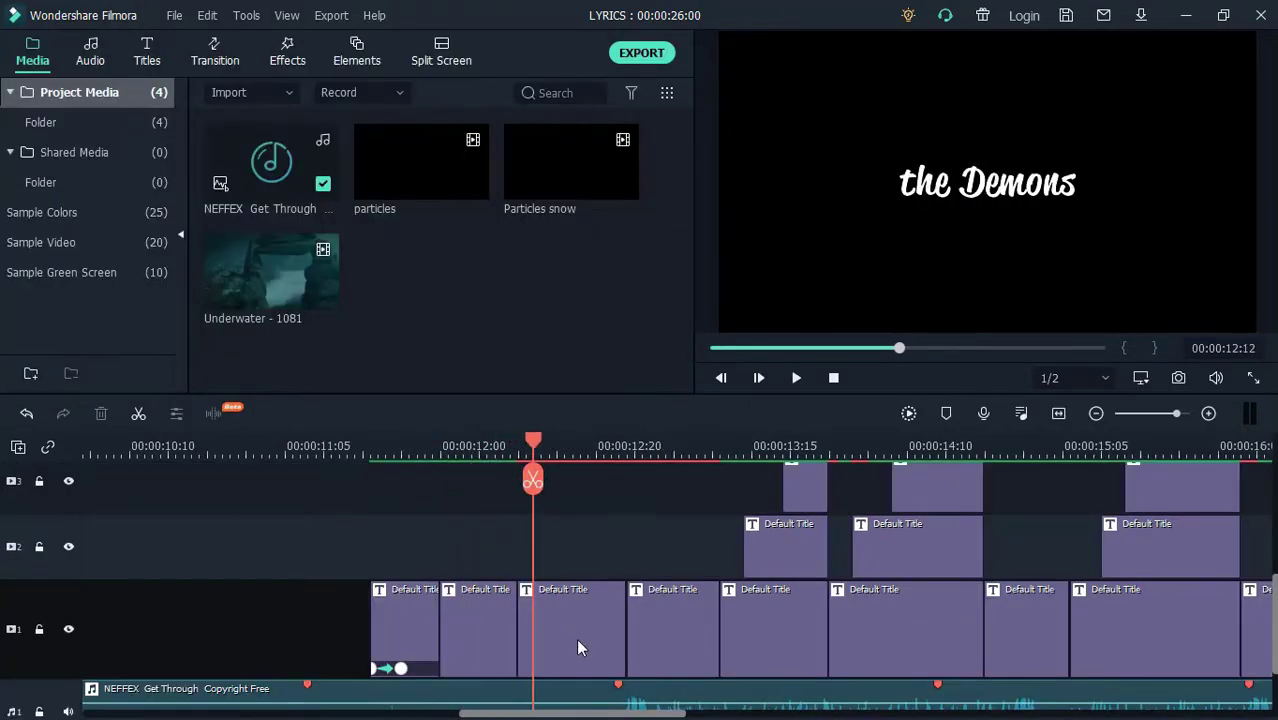
Add an animation keyframe at the start of "the Demons" title, at 00:00:12:10, with scale 400%.
{"action": "left_click", "coordinate": [576, 640]}
{"action": "right_click", "coordinate": [578, 620]}
{"action": "left_click", "coordinate": [608, 145]}
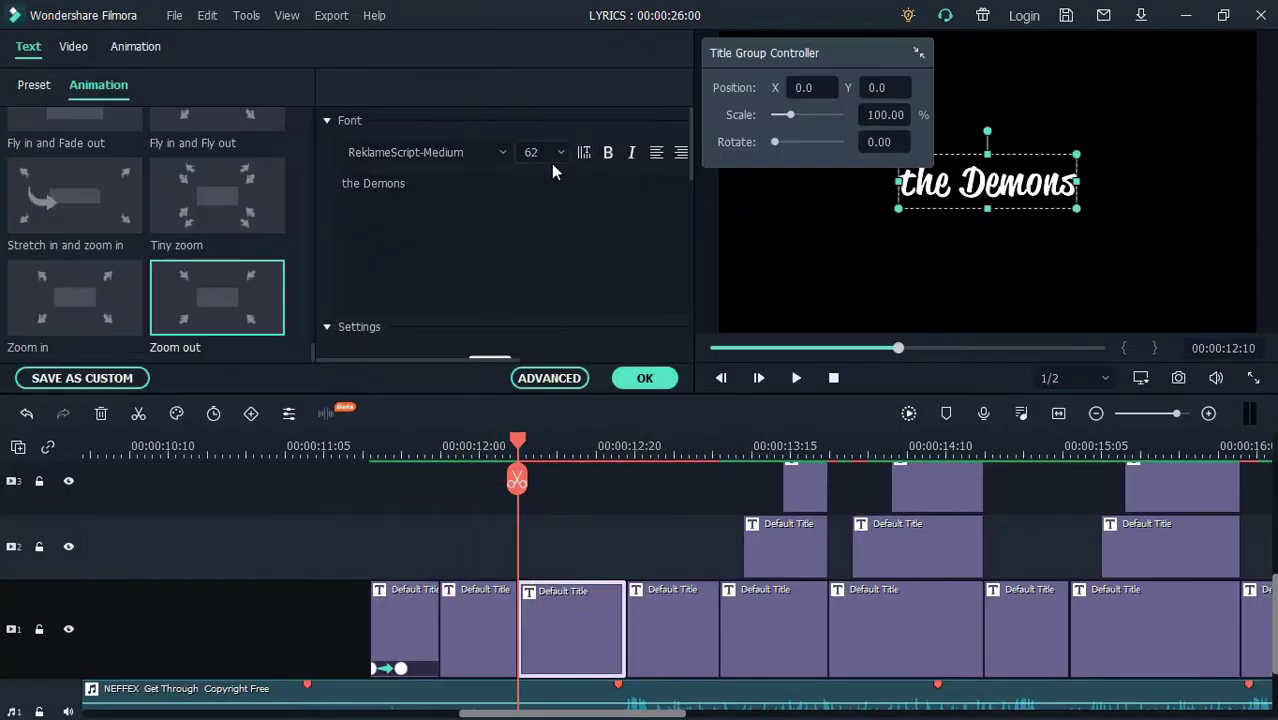
{"action": "left_click", "coordinate": [152, 49]}
{"action": "left_click", "coordinate": [261, 161]}
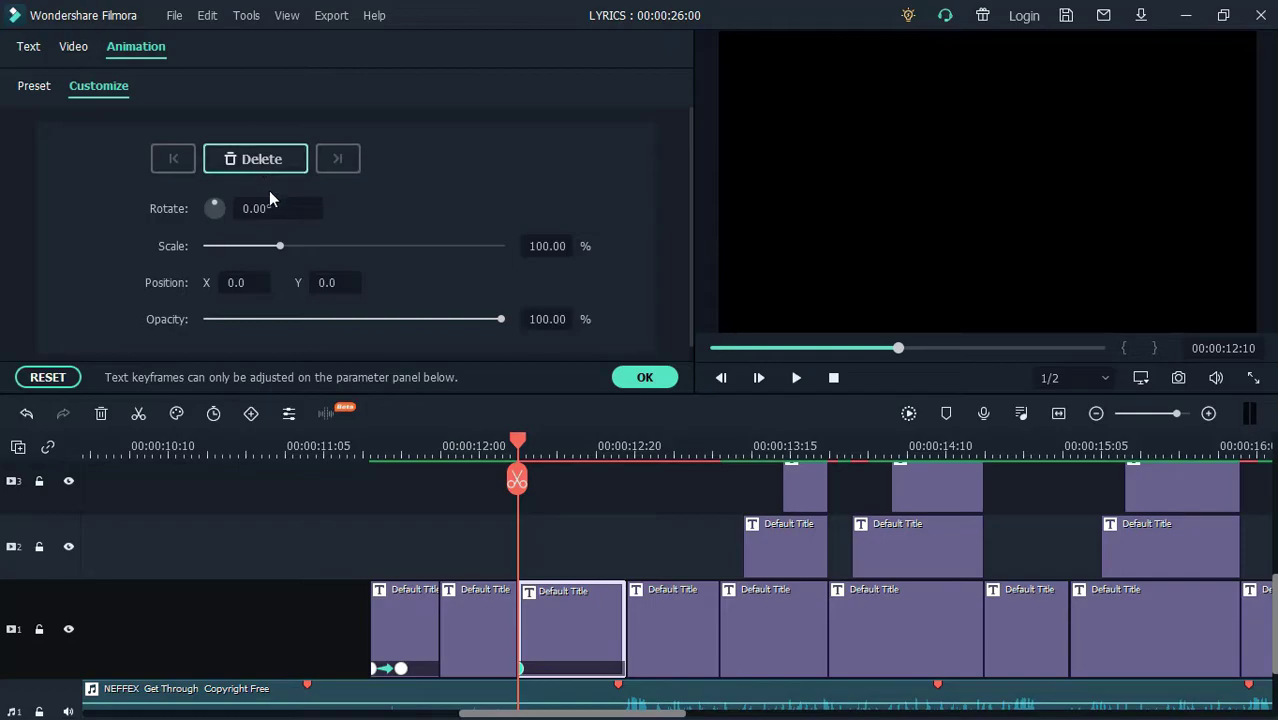
{"action": "left_click", "coordinate": [547, 246]}
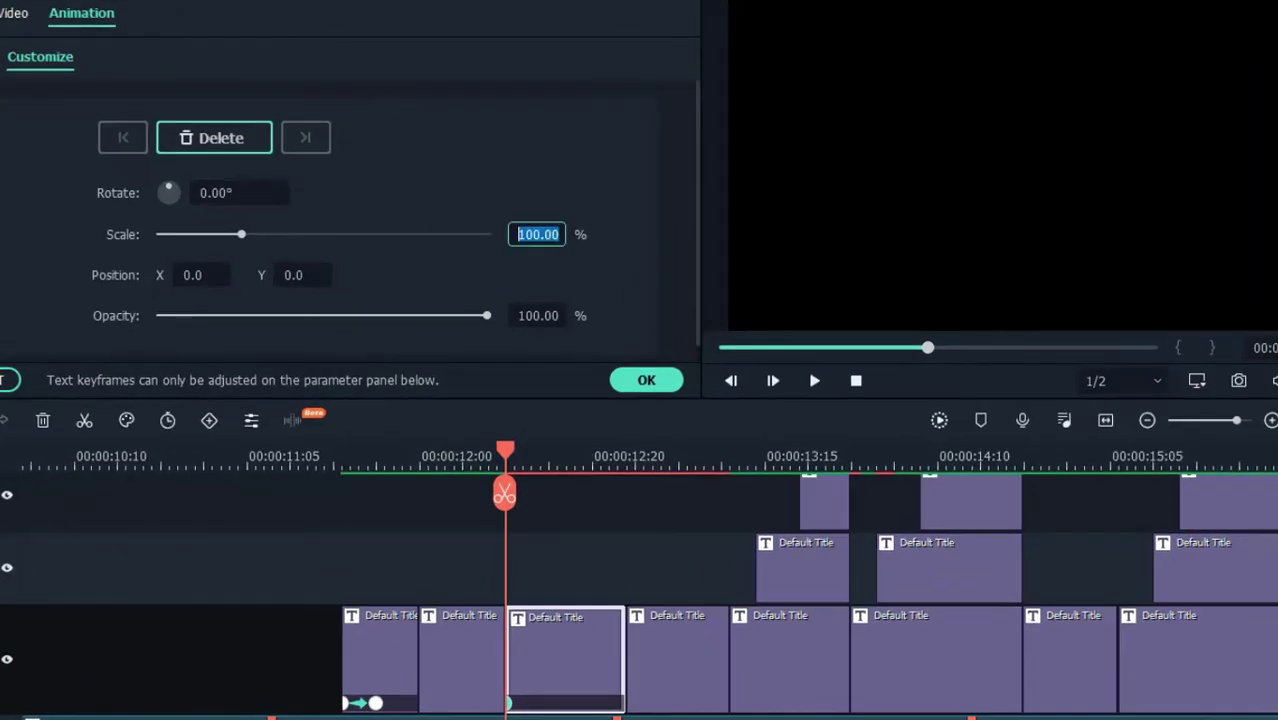
{"action": "type", "text": "400"}
{"action": "key", "text": "Return"}
Set the first keyframe of "the Demons" to a rotation of 25° and a Y position of 351.
{"action": "left_click", "coordinate": [245, 192]}
{"action": "type", "text": "25"}
{"action": "key", "text": "Return"}
{"action": "left_click", "coordinate": [302, 275]}
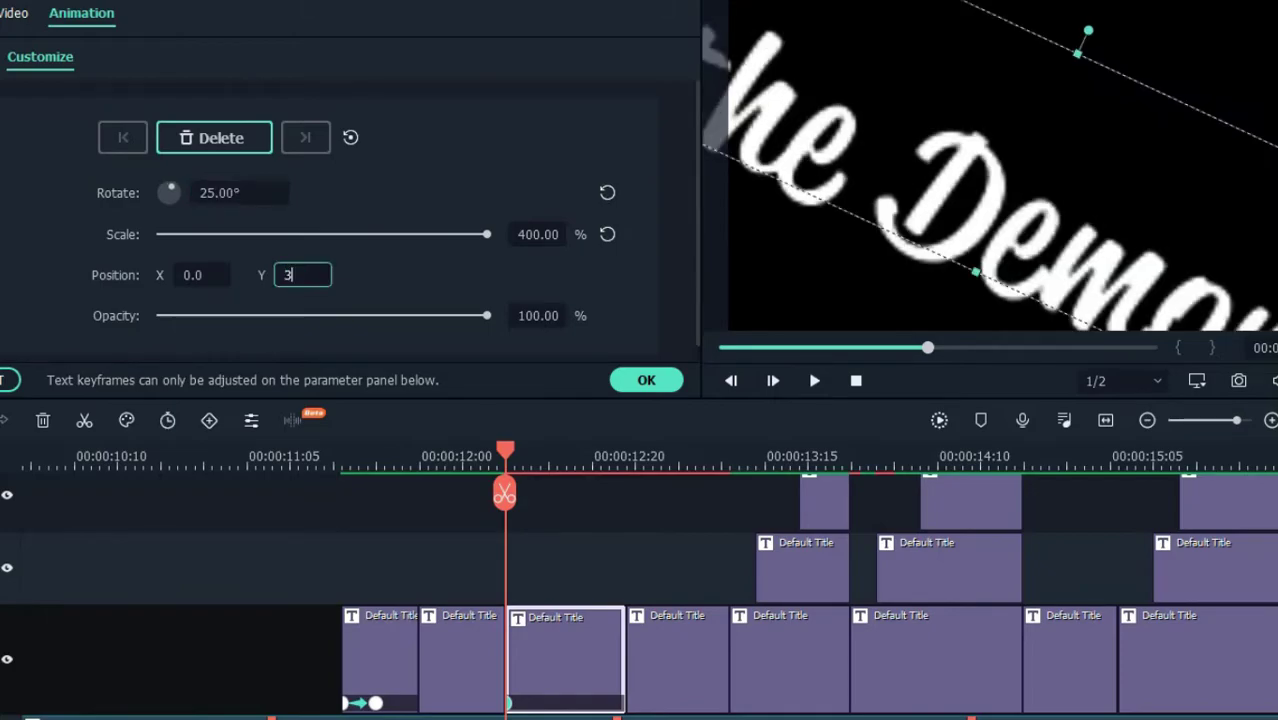
{"action": "key", "text": "Return"}
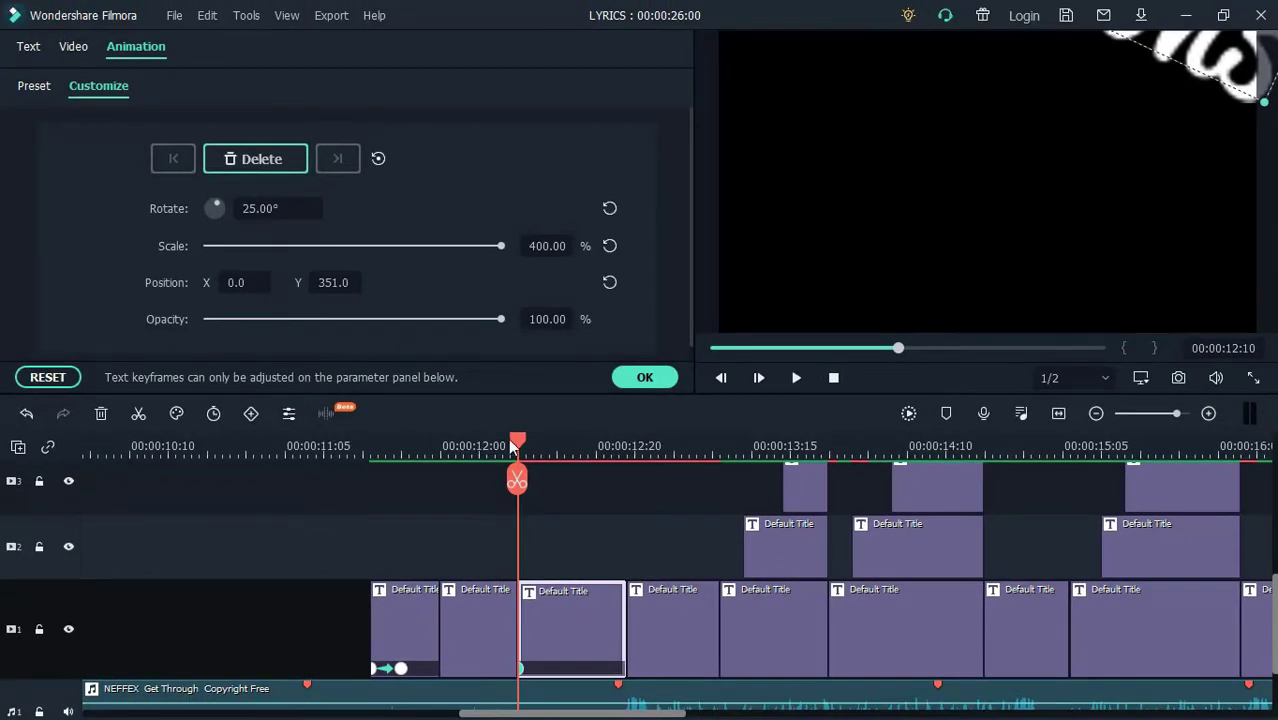
{"action": "left_click", "coordinate": [645, 378]}
Add a second keyframe to "the Demons" at 00:00:12:14 by resetting its rotation, scale and position.
{"action": "left_click", "coordinate": [64, 606]}
{"action": "key", "text": "Right"}
{"action": "key", "text": "Right"}
{"action": "key", "text": "Right"}
{"action": "key", "text": "Right"}
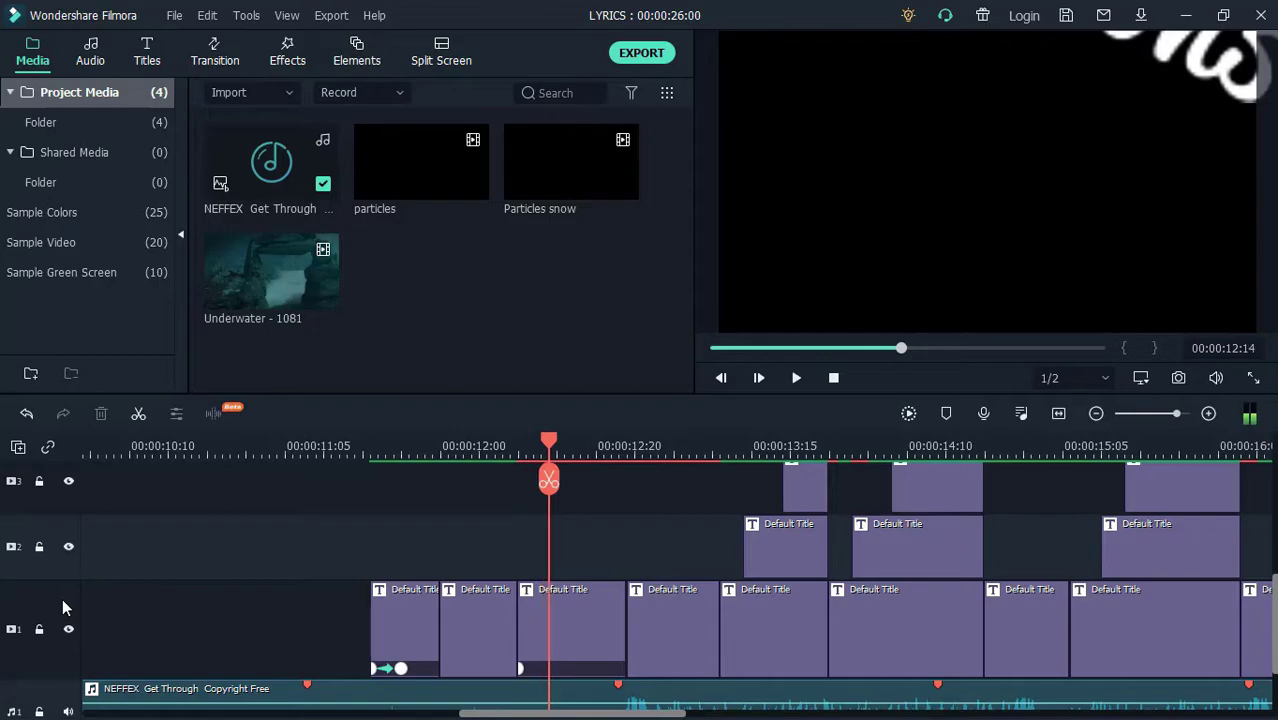
{"action": "double_click", "coordinate": [601, 621]}
{"action": "left_click", "coordinate": [148, 52]}
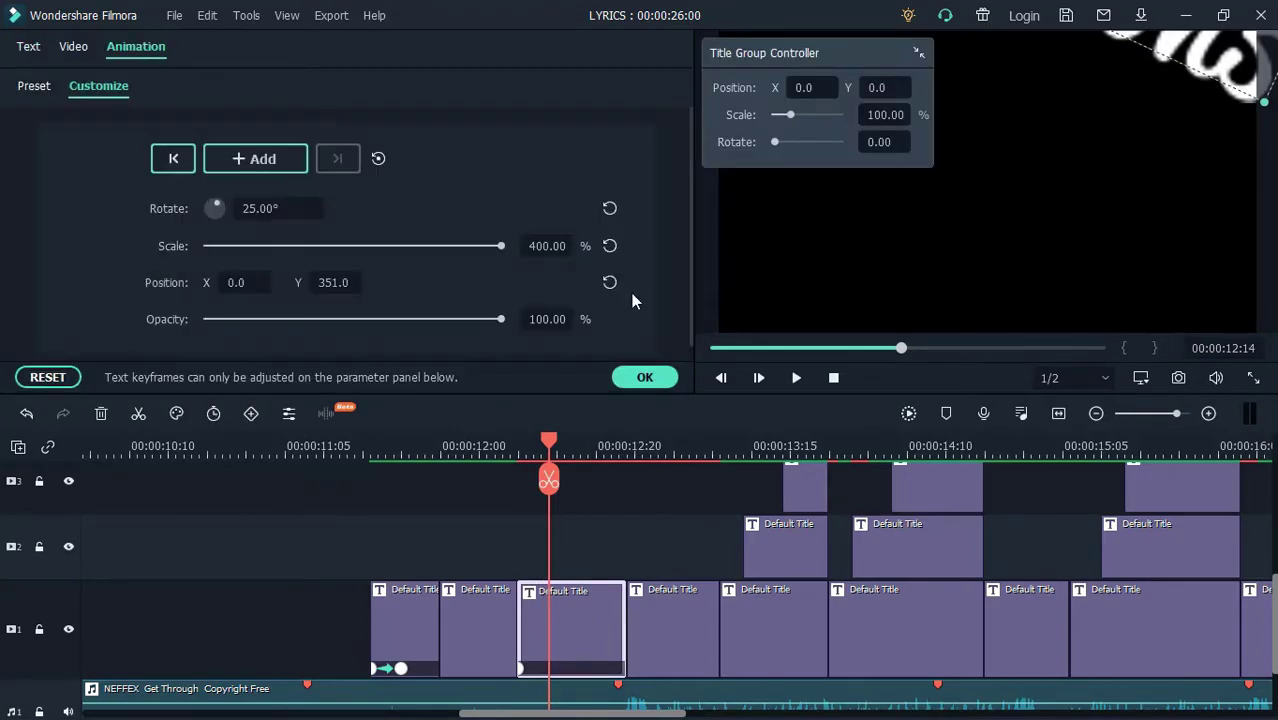
{"action": "left_click", "coordinate": [609, 209]}
{"action": "left_click", "coordinate": [609, 246]}
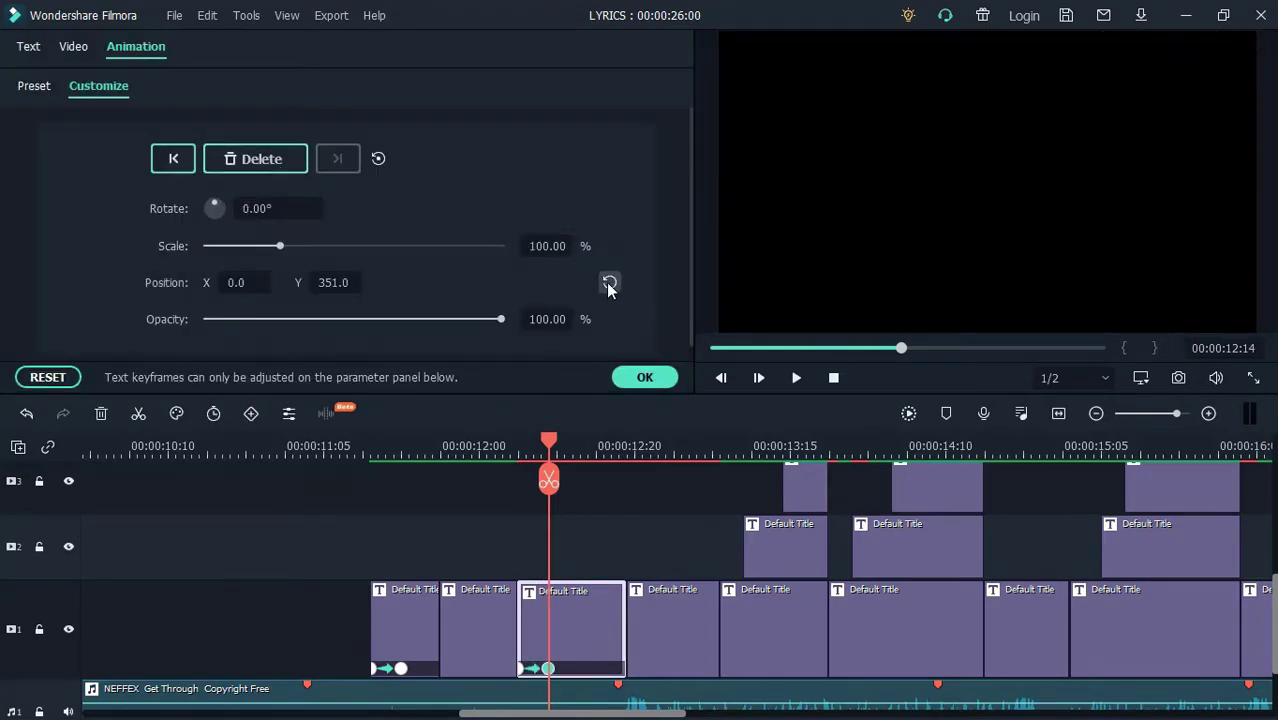
{"action": "left_click", "coordinate": [608, 284]}
Add an animation keyframe at the start of the "call" title, at 00:00:12:24, with a rotation of -22°.
{"action": "left_click_drag", "start_coordinate": [548, 468], "coordinate": [629, 447]}
{"action": "left_click", "coordinate": [648, 642]}
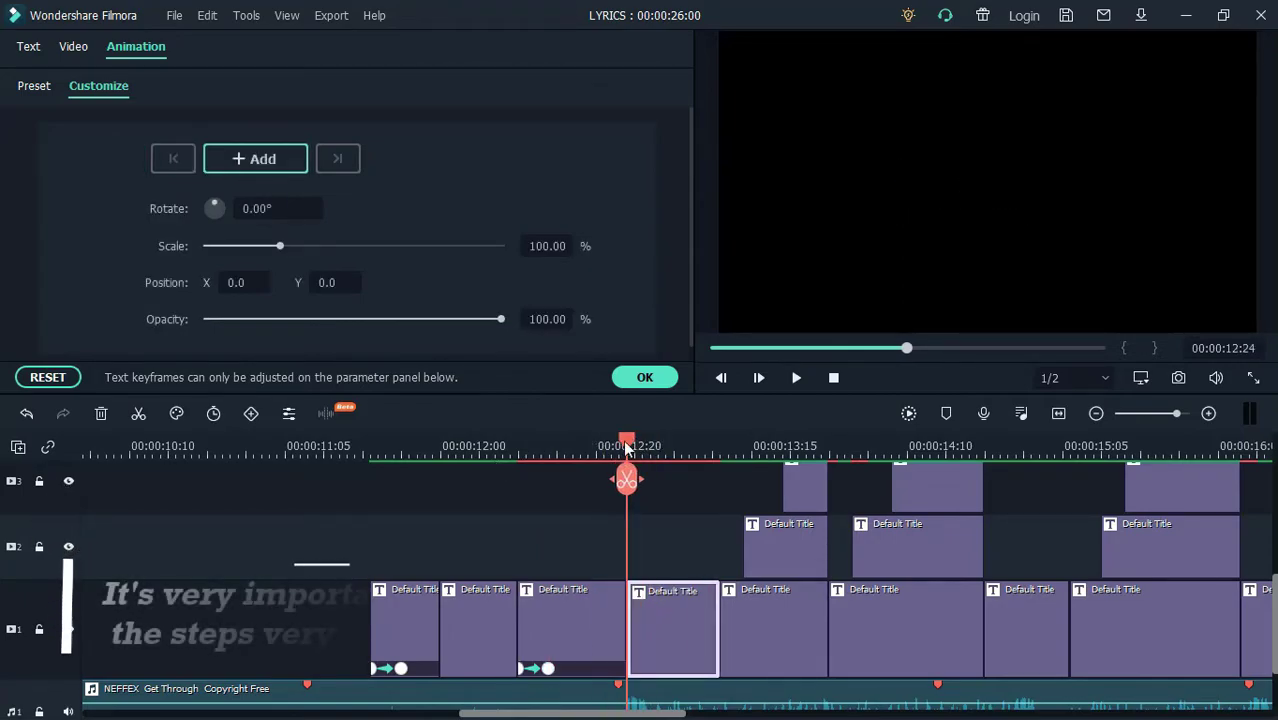
{"action": "left_click", "coordinate": [262, 168]}
{"action": "left_click", "coordinate": [278, 210]}
{"action": "type", "text": "-"}
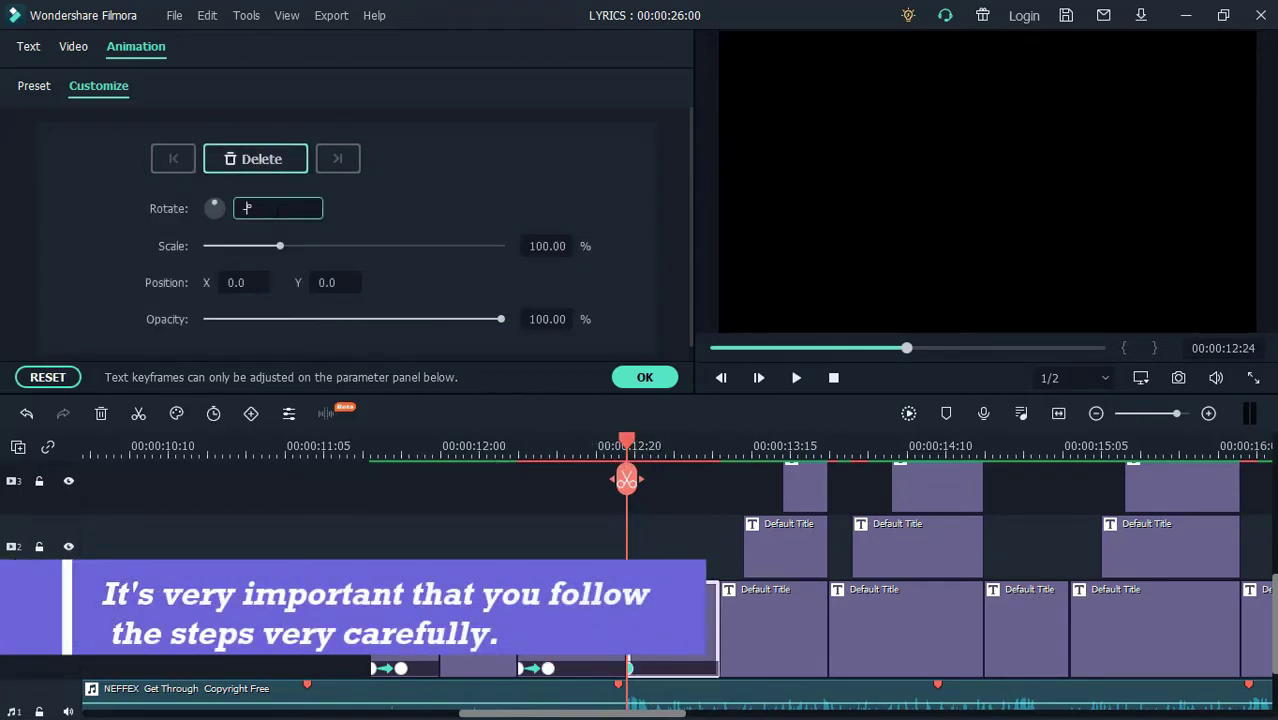
{"action": "type", "text": "22"}
{"action": "key", "text": "Return"}
Set the first keyframe of "call" to scale 400% and position X -129, Y -162.
{"action": "left_click", "coordinate": [547, 246]}
{"action": "type", "text": "400"}
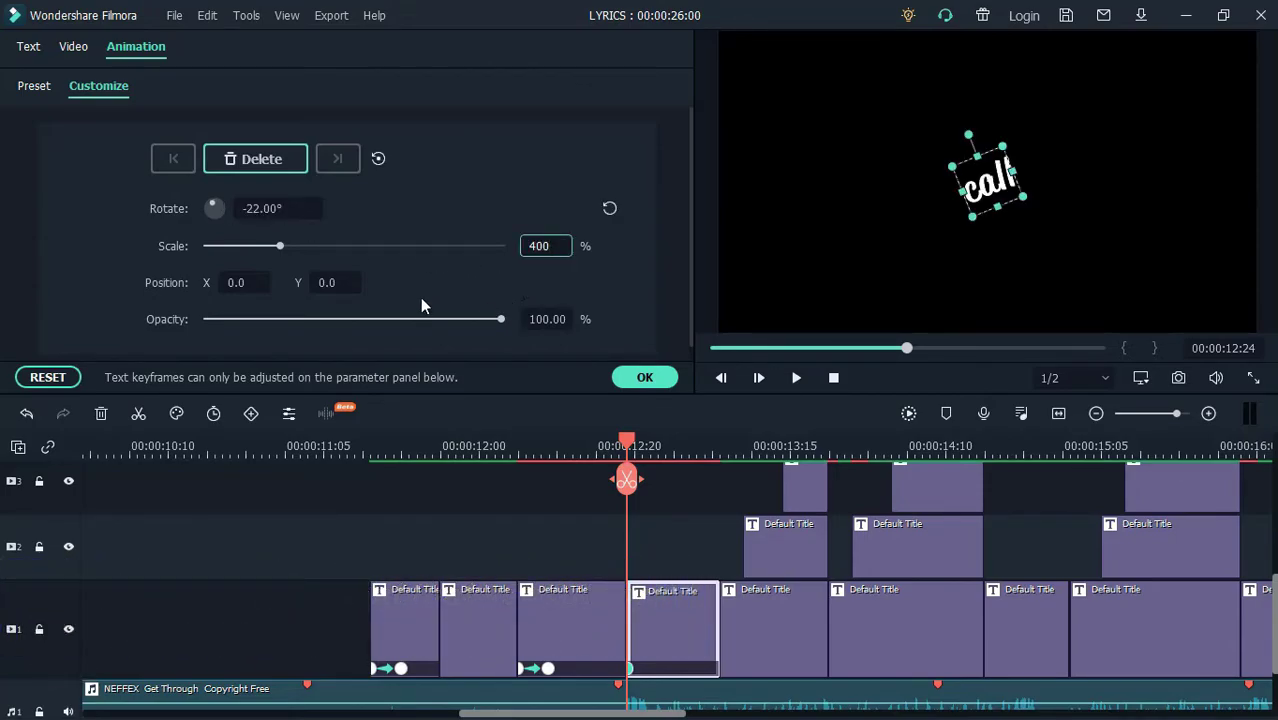
{"action": "key", "text": "Tab"}
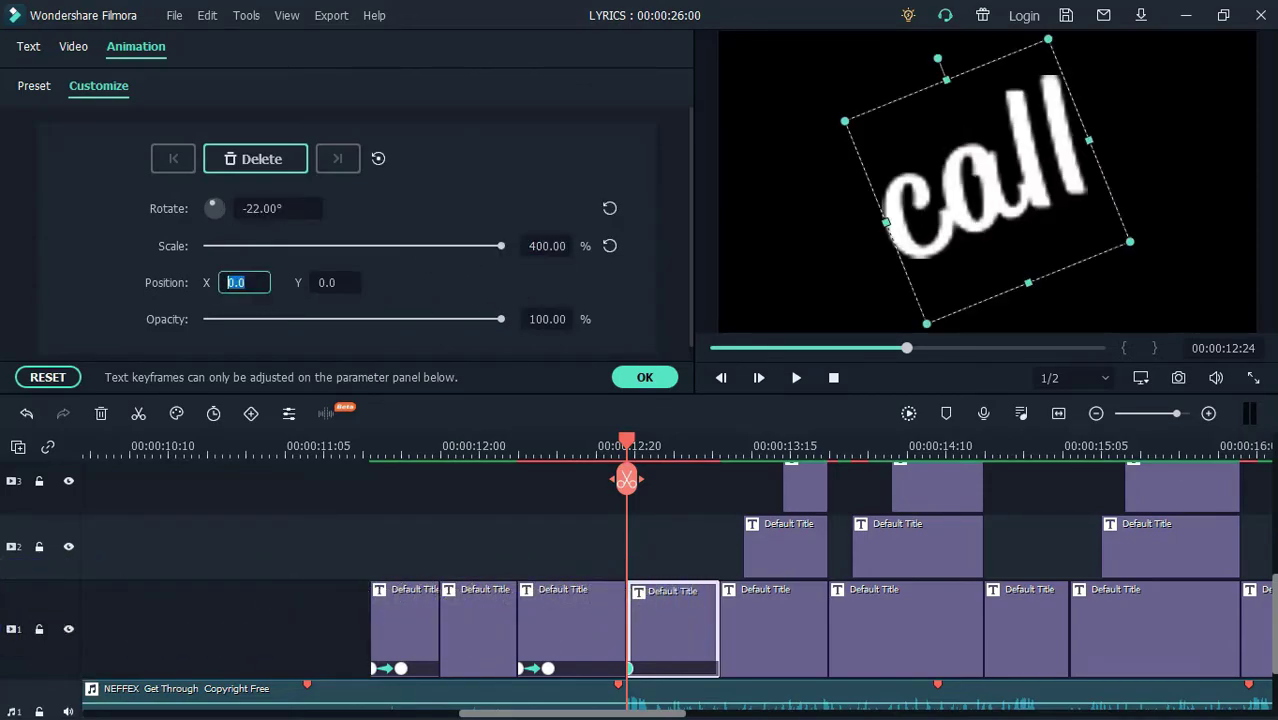
{"action": "type", "text": "-129"}
{"action": "left_click", "coordinate": [345, 283]}
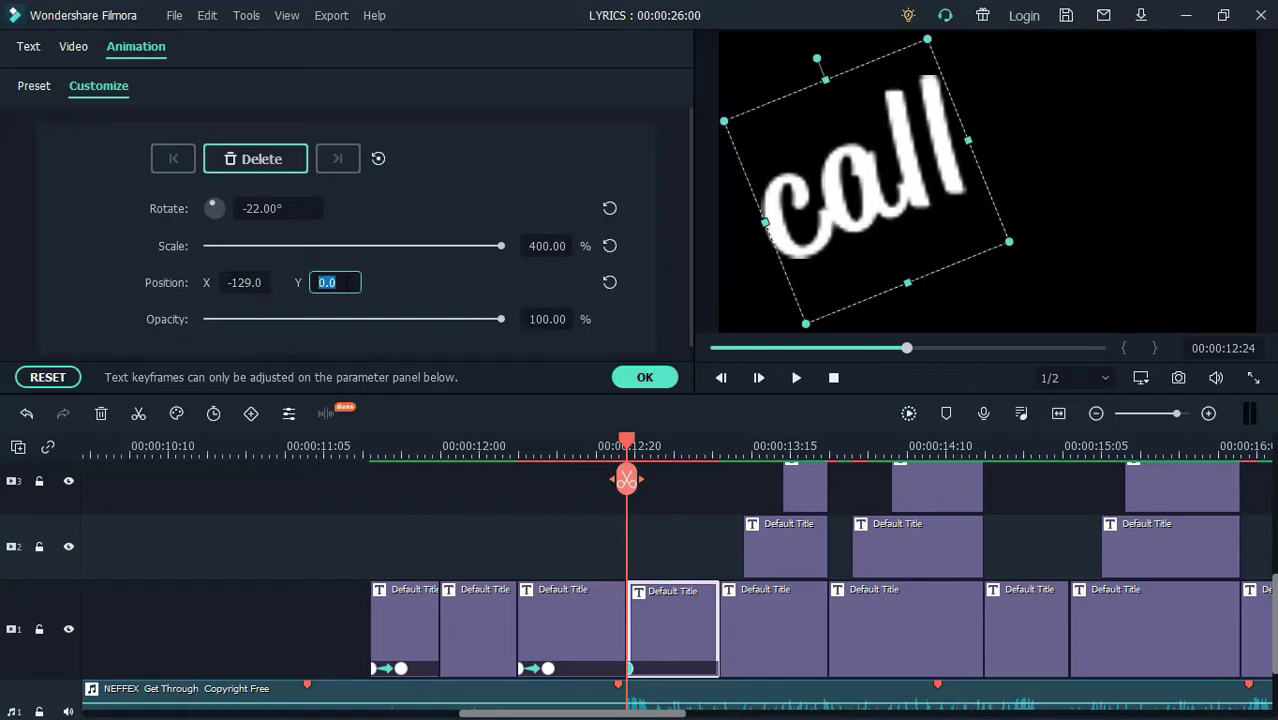
Add a second keyframe to "call" at 00:00:13:04 by resetting its rotation, scale and position.
{"action": "left_click", "coordinate": [76, 587]}
{"action": "key", "text": "Right"}
{"action": "key", "text": "Right"}
{"action": "key", "text": "Right"}
{"action": "key", "text": "Right"}
{"action": "key", "text": "Right"}
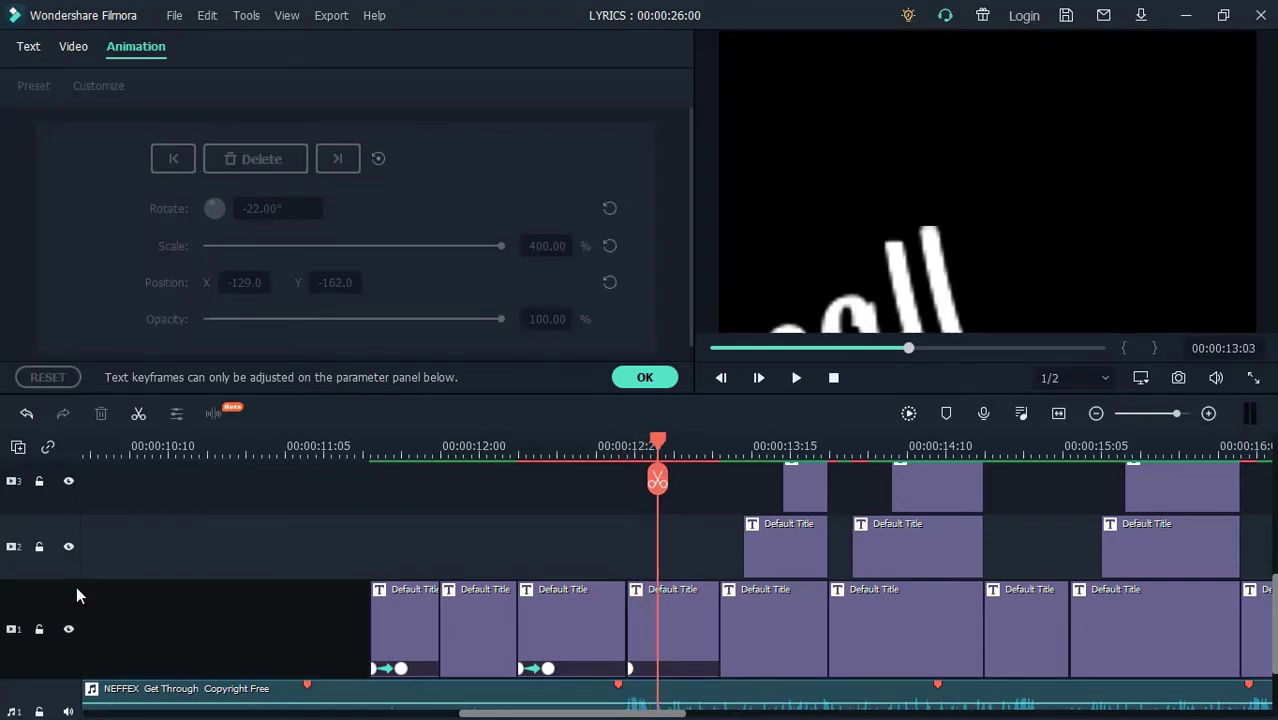
{"action": "left_click", "coordinate": [701, 619]}
{"action": "left_click", "coordinate": [609, 208]}
{"action": "left_click", "coordinate": [609, 245]}
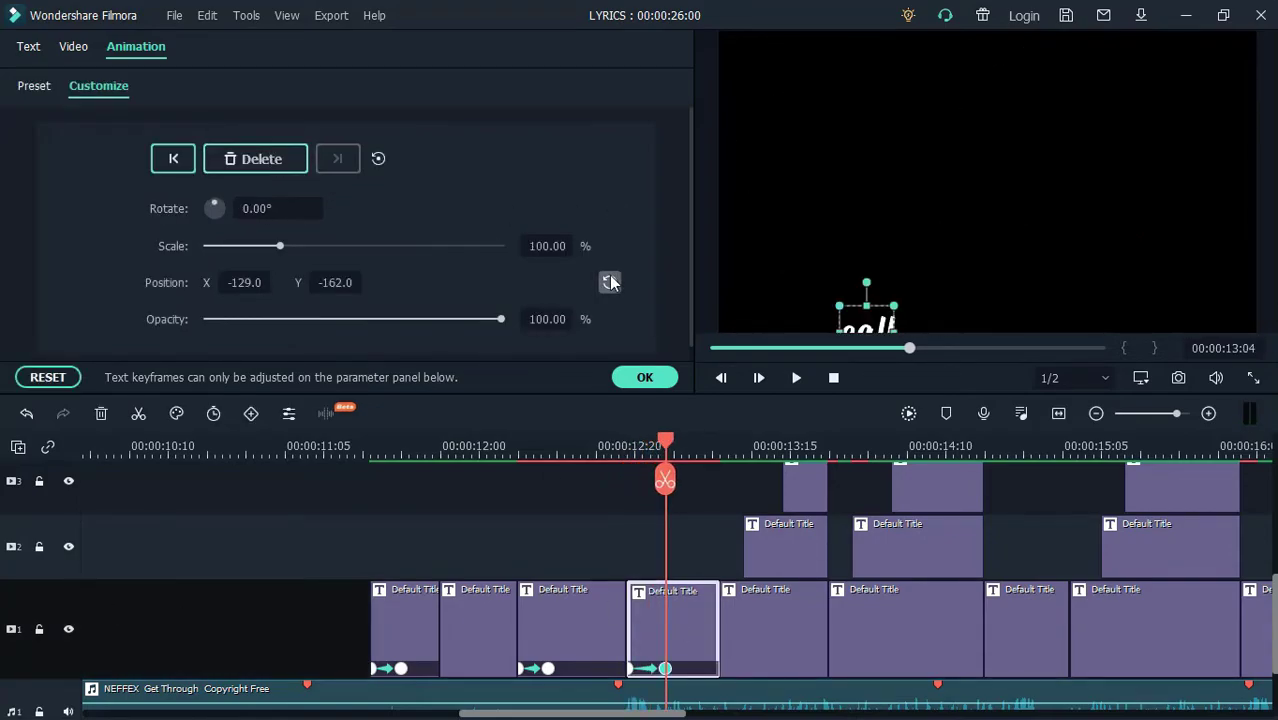
{"action": "left_click", "coordinate": [609, 282]}
Add the 3D transition Orb 1 to the start of the "When" title and Orb Twist 4 to the title above it, and shorten the transitions.
{"action": "left_click_drag", "start_coordinate": [666, 451], "coordinate": [837, 458]}
{"action": "left_click", "coordinate": [881, 638]}
{"action": "left_click", "coordinate": [649, 376]}
{"action": "left_click", "coordinate": [214, 52]}
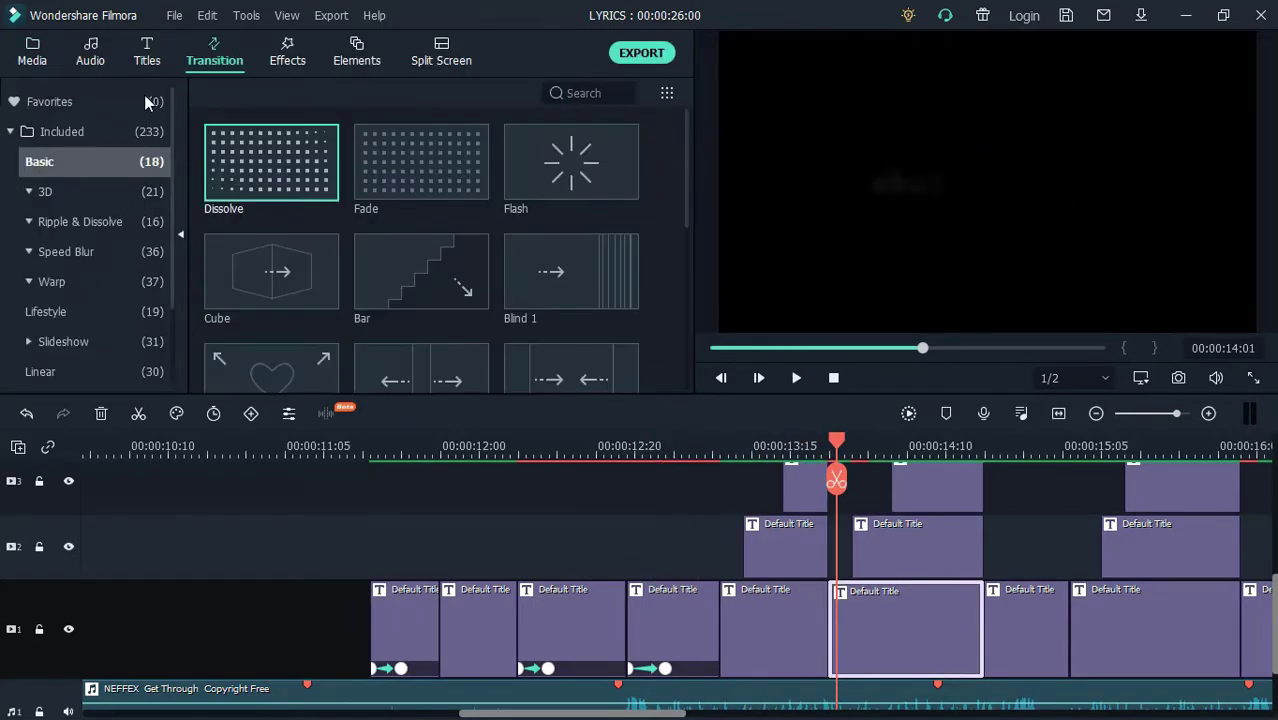
{"action": "left_click", "coordinate": [68, 190]}
{"action": "left_click_drag", "start_coordinate": [418, 270], "coordinate": [845, 614]}
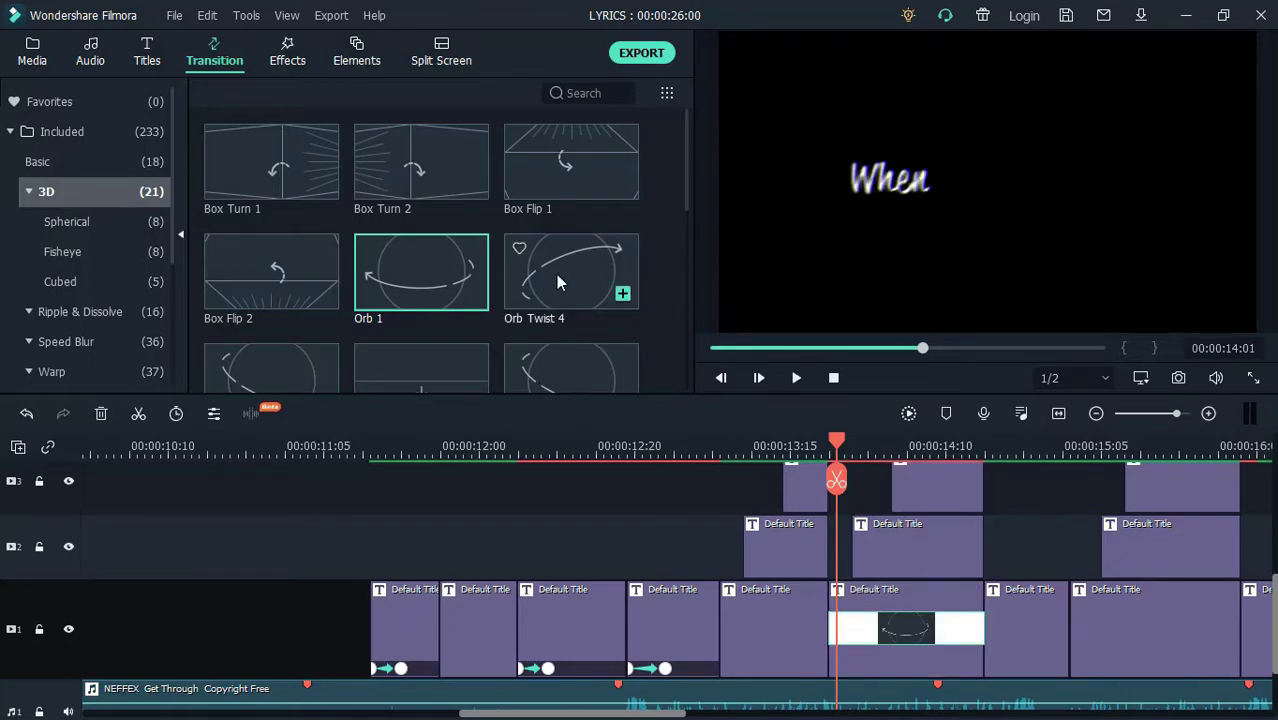
{"action": "left_click_drag", "start_coordinate": [556, 274], "coordinate": [908, 548]}
{"action": "left_click_drag", "start_coordinate": [983, 631], "coordinate": [880, 549]}
{"action": "key", "text": "space"}
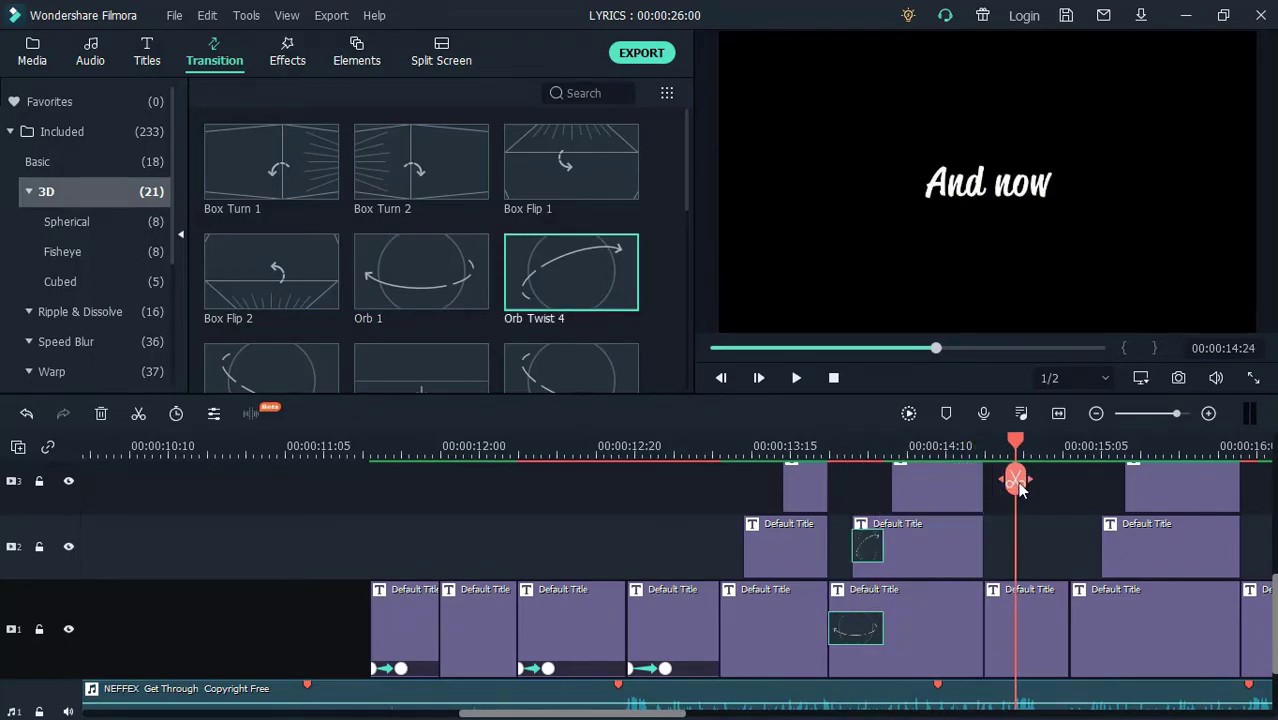
Apply the Zoom out animation to the "I" title and adjust its intro length in the advanced text editor.
{"action": "right_click", "coordinate": [1115, 648]}
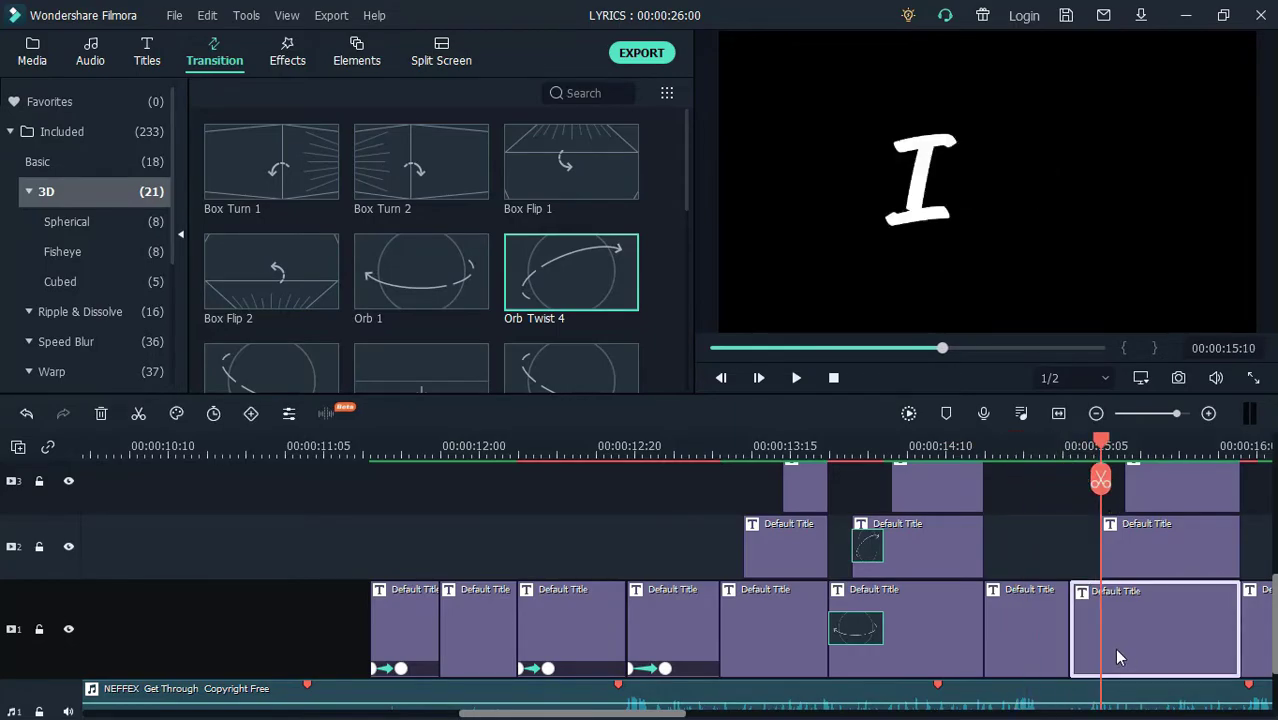
{"action": "left_click", "coordinate": [1027, 175]}
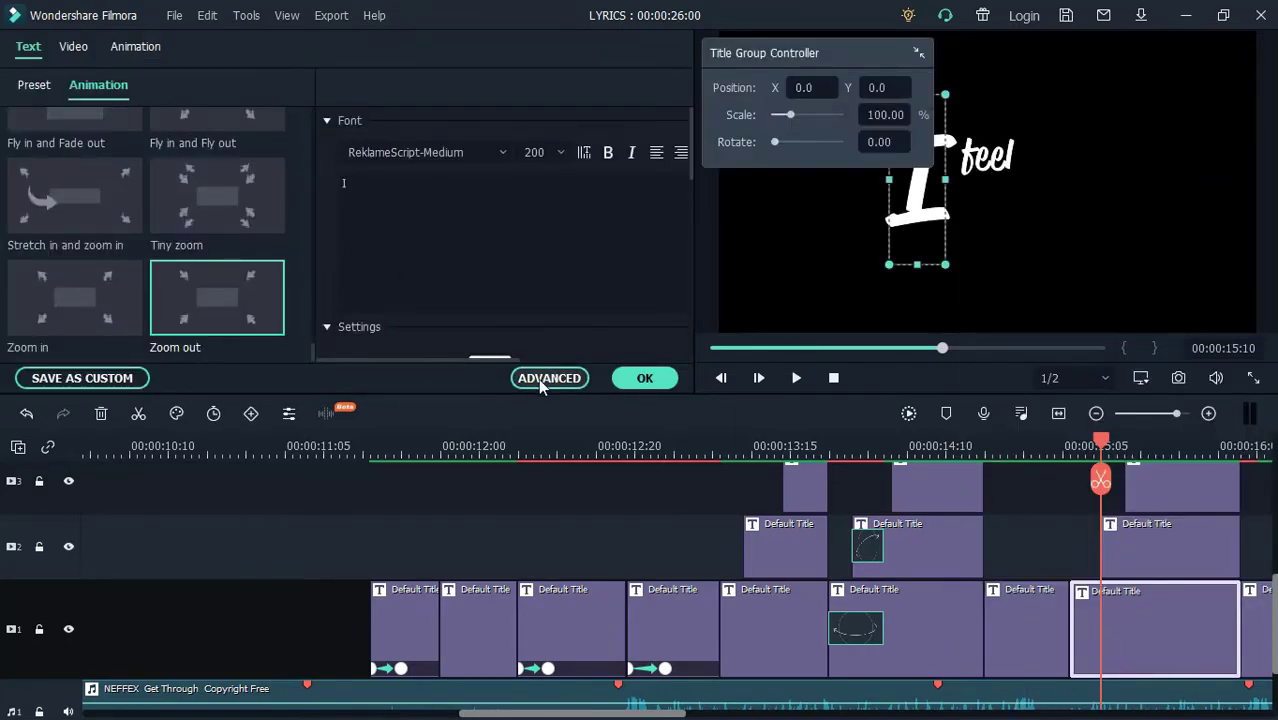
{"action": "left_click", "coordinate": [549, 378]}
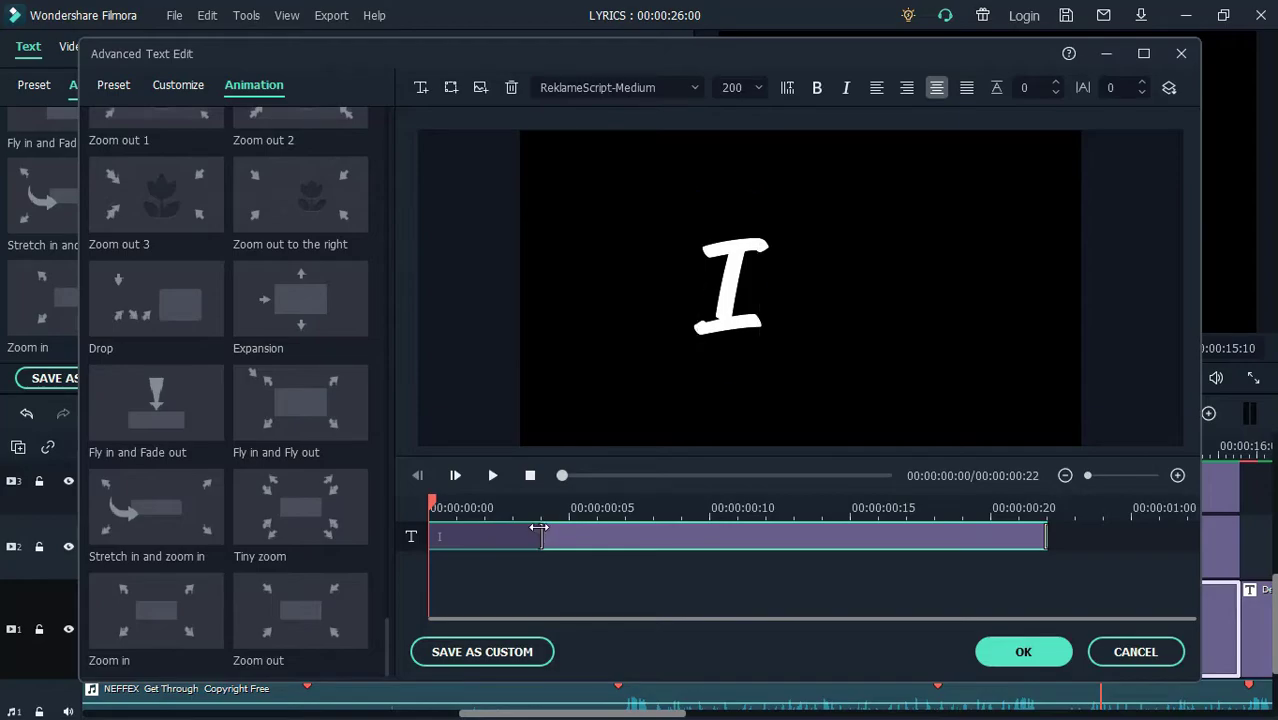
{"action": "left_click", "coordinate": [571, 532]}
{"action": "left_click", "coordinate": [1023, 651]}
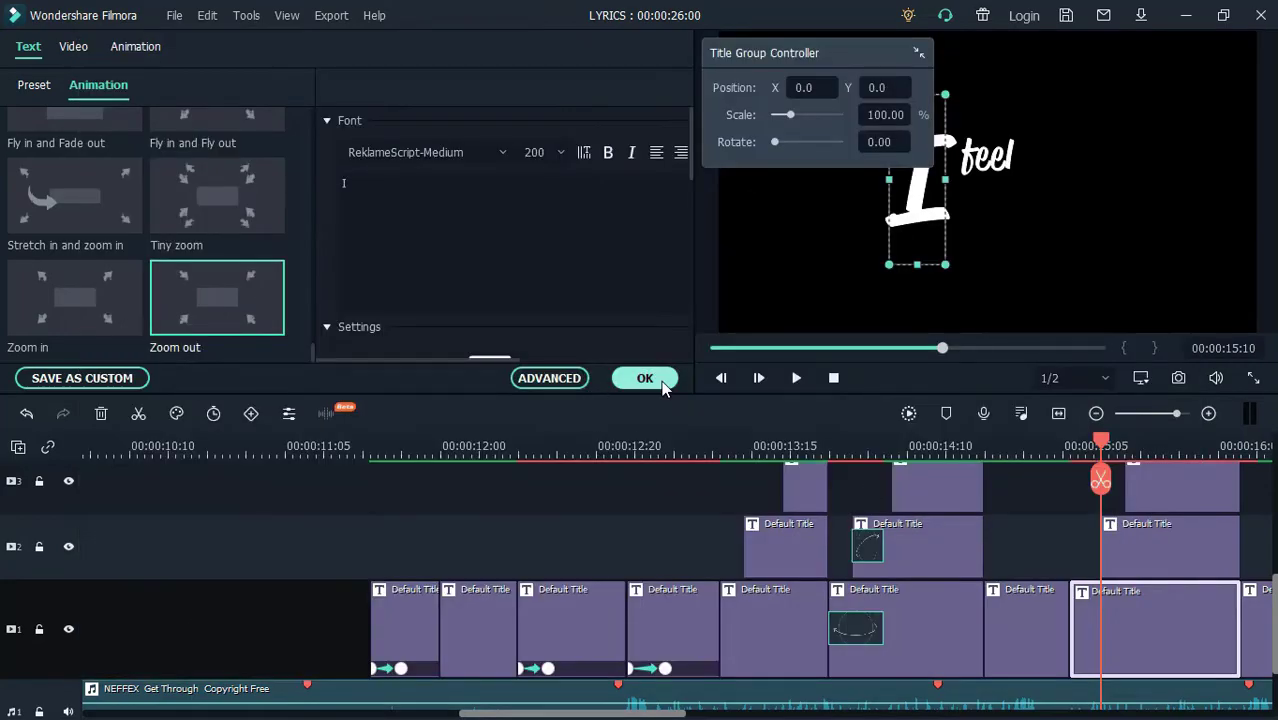
{"action": "left_click", "coordinate": [645, 378]}
Add the Warp transition Wormhole 3 to the start of the "Off" title and shorten it.
{"action": "left_click_drag", "start_coordinate": [1100, 478], "coordinate": [1257, 490]}
{"action": "left_click", "coordinate": [1260, 645]}
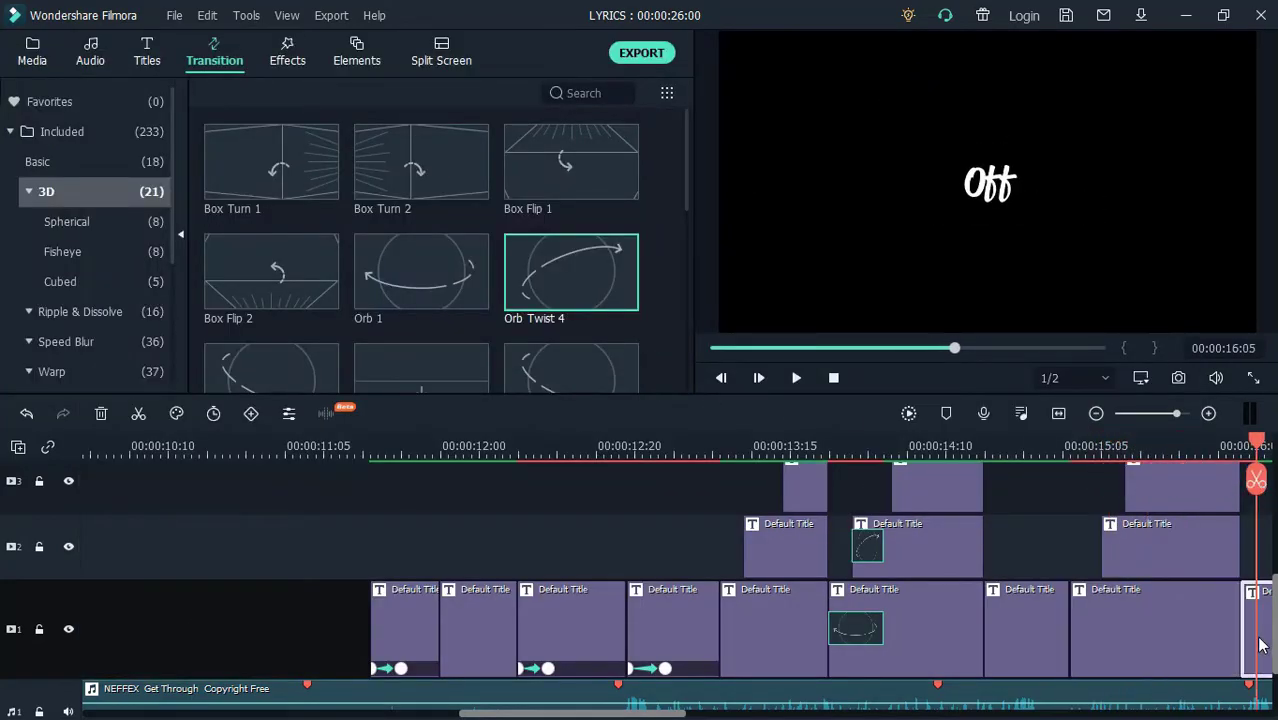
{"action": "left_click_drag", "start_coordinate": [653, 713], "coordinate": [739, 713]}
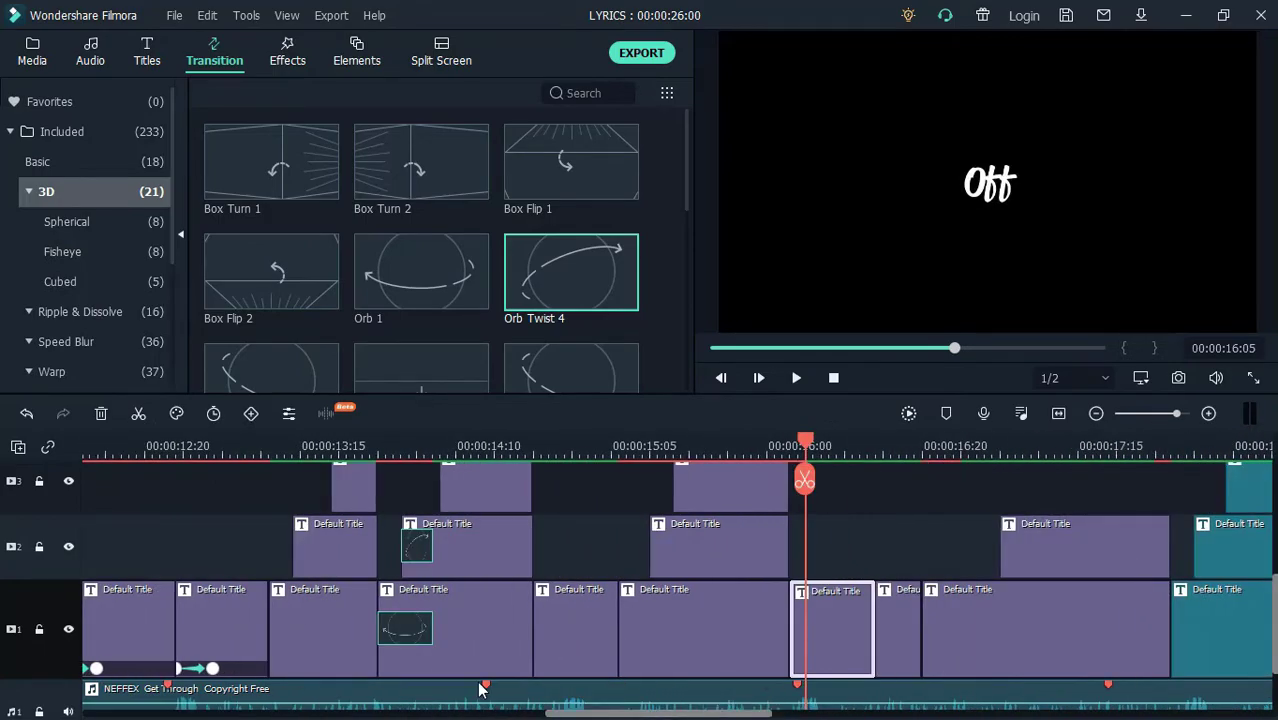
{"action": "left_click", "coordinate": [35, 366]}
{"action": "left_click_drag", "start_coordinate": [262, 272], "coordinate": [800, 626]}
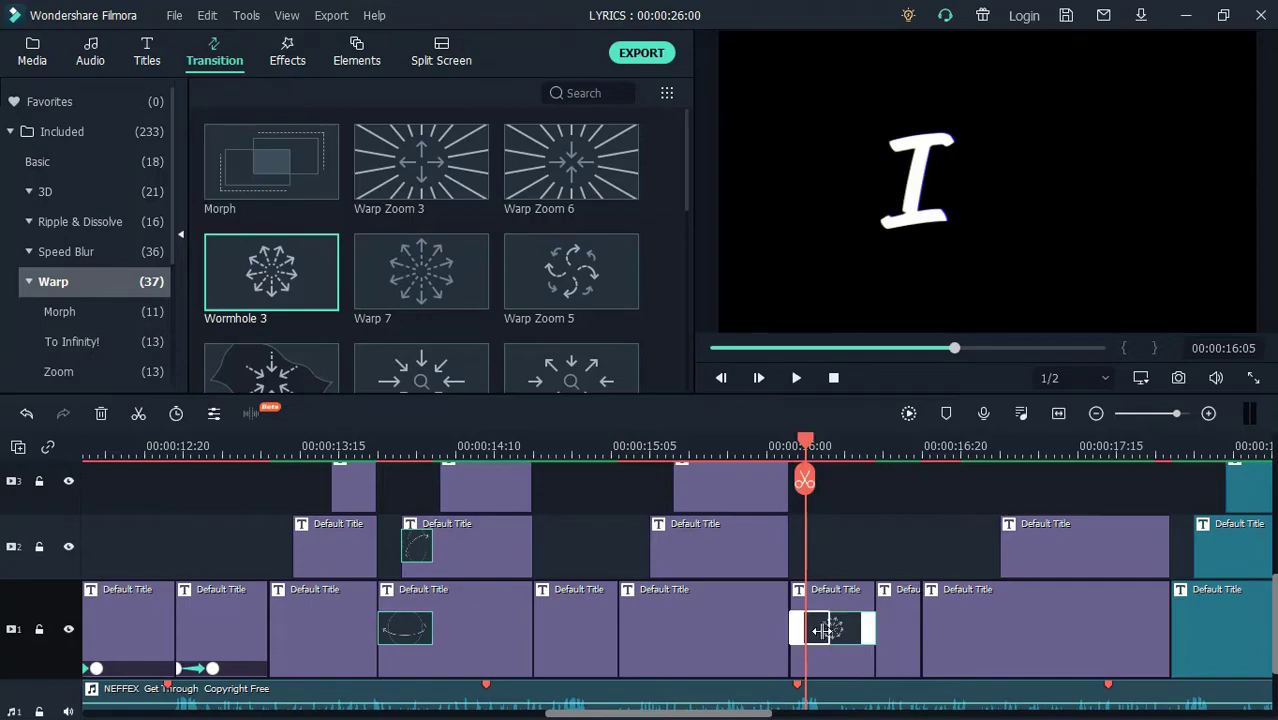
Add the 3D transition Orb Twist 2 to the start of the "a place" title and shorten it.
{"action": "left_click_drag", "start_coordinate": [803, 446], "coordinate": [989, 492]}
{"action": "left_click", "coordinate": [971, 647]}
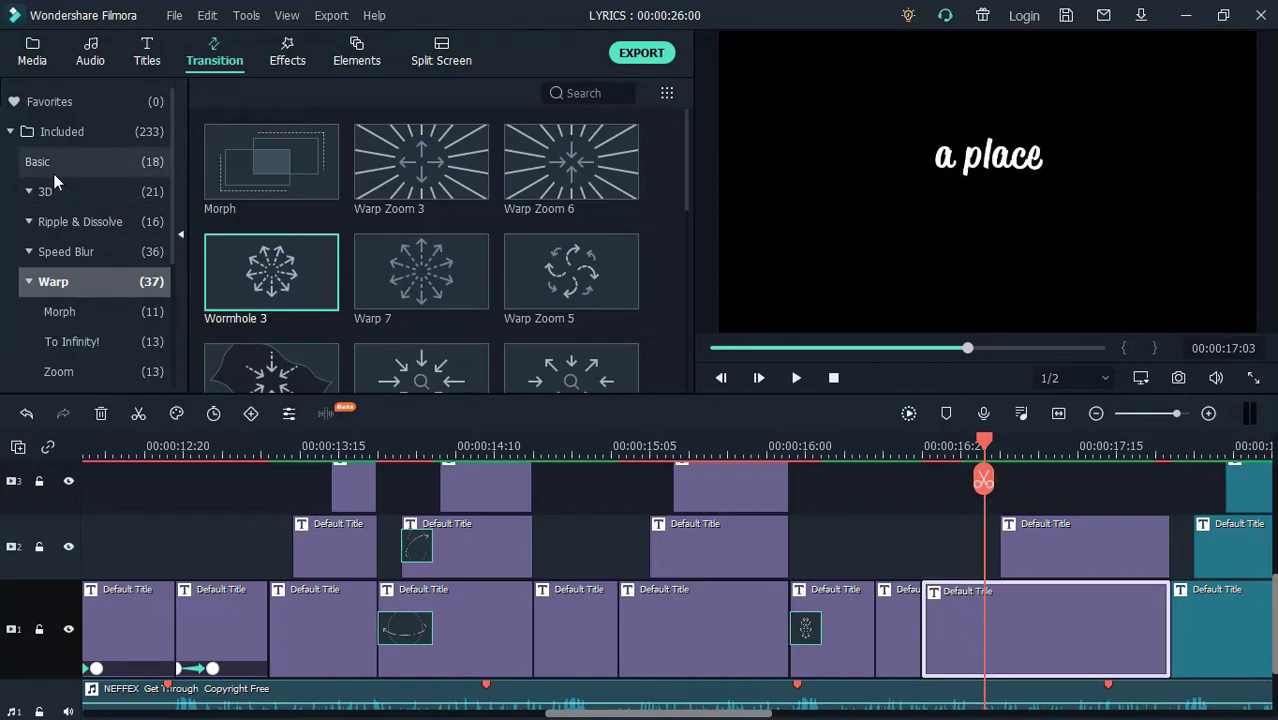
{"action": "left_click", "coordinate": [62, 193]}
{"action": "scroll", "coordinate": [499, 272], "scroll_direction": "down", "scroll_amount": 3}
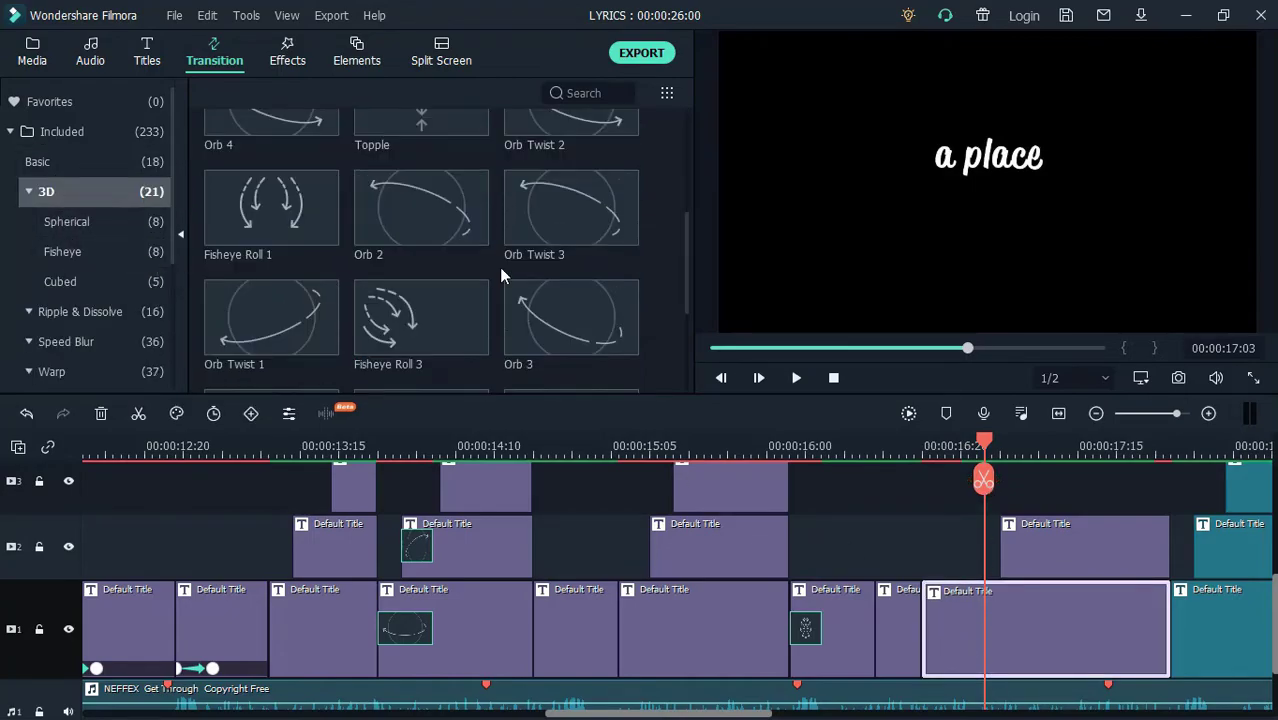
{"action": "scroll", "coordinate": [545, 190], "scroll_direction": "up", "scroll_amount": 3}
{"action": "scroll", "coordinate": [557, 261], "scroll_direction": "down", "scroll_amount": 3}
{"action": "left_click_drag", "start_coordinate": [585, 120], "coordinate": [910, 615]}
{"action": "left_click_drag", "start_coordinate": [1172, 628], "coordinate": [984, 624]}
Add the 3D transition Orb Twist 4 to the start of the "if it's" title and shorten it.
{"action": "left_click_drag", "start_coordinate": [727, 713], "coordinate": [877, 713]}
{"action": "left_click_drag", "start_coordinate": [625, 452], "coordinate": [728, 475]}
{"action": "left_click", "coordinate": [738, 615]}
{"action": "scroll", "coordinate": [265, 183], "scroll_direction": "up", "scroll_amount": 3}
{"action": "left_click_drag", "start_coordinate": [542, 268], "coordinate": [740, 635]}
Add the basic Dissolve transition to the end of the "if it's" title with a duration of 00:00:00:05.
{"action": "left_click", "coordinate": [40, 161]}
{"action": "mouse_move", "coordinate": [210, 199]}
{"action": "left_mouse_down"}
{"action": "mouse_move", "coordinate": [865, 624]}
{"action": "mouse_move", "coordinate": [755, 636]}
{"action": "mouse_move", "coordinate": [890, 630]}
{"action": "mouse_move", "coordinate": [852, 629]}
{"action": "left_mouse_up"}
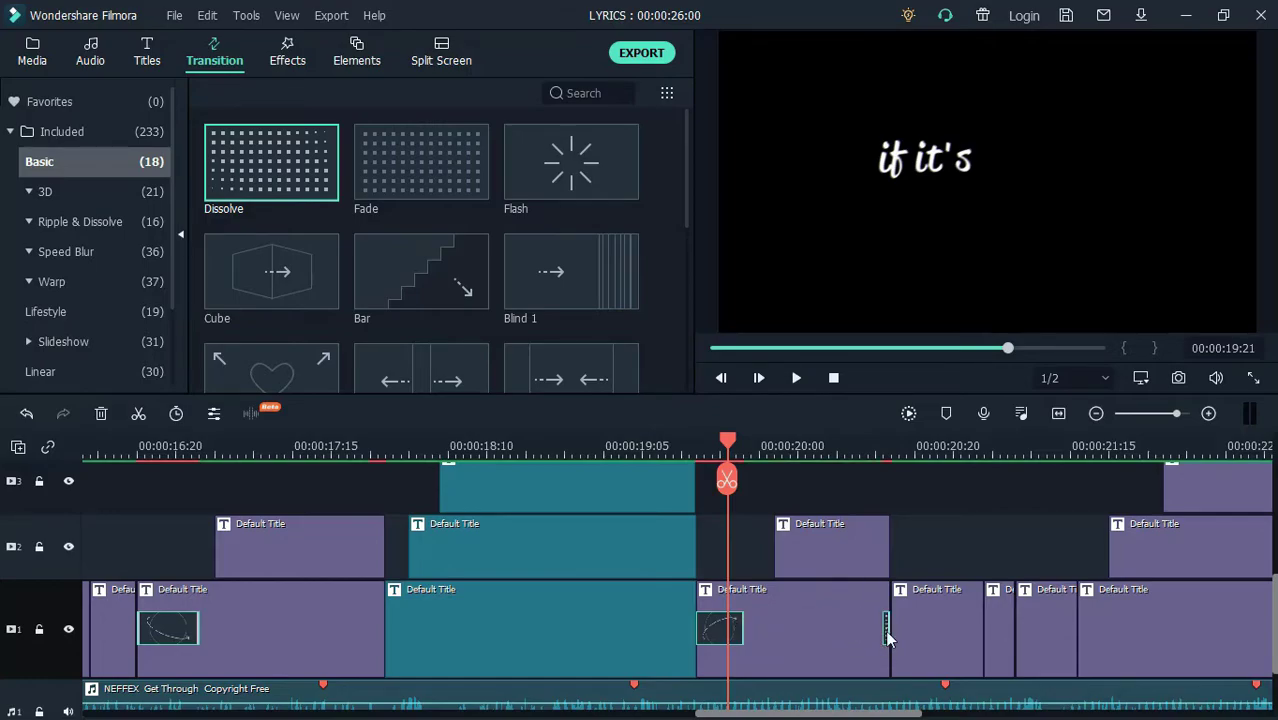
{"action": "double_click", "coordinate": [887, 638]}
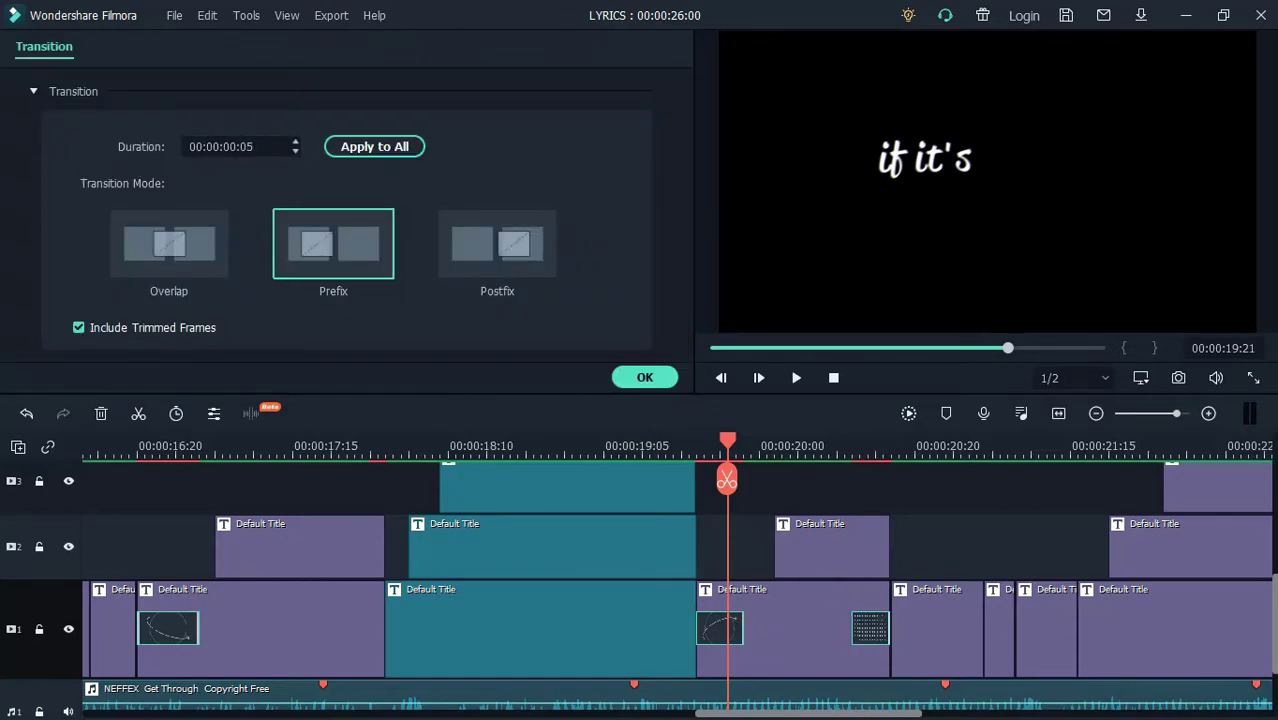
Apply the Zoom out animation to the "You" title near 00:00:20:20 in the advanced text editor.
{"action": "left_click_drag", "start_coordinate": [733, 463], "coordinate": [918, 490]}
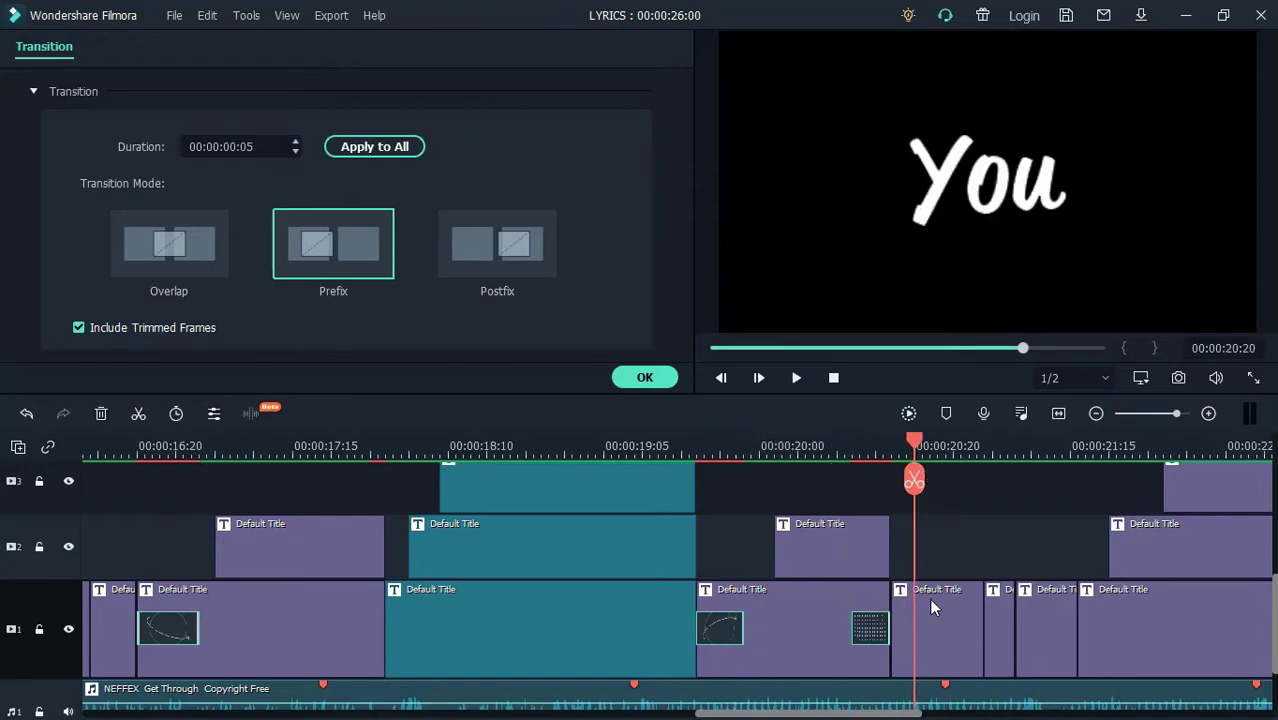
{"action": "left_click", "coordinate": [929, 598]}
{"action": "right_click", "coordinate": [921, 604]}
{"action": "left_click", "coordinate": [913, 217]}
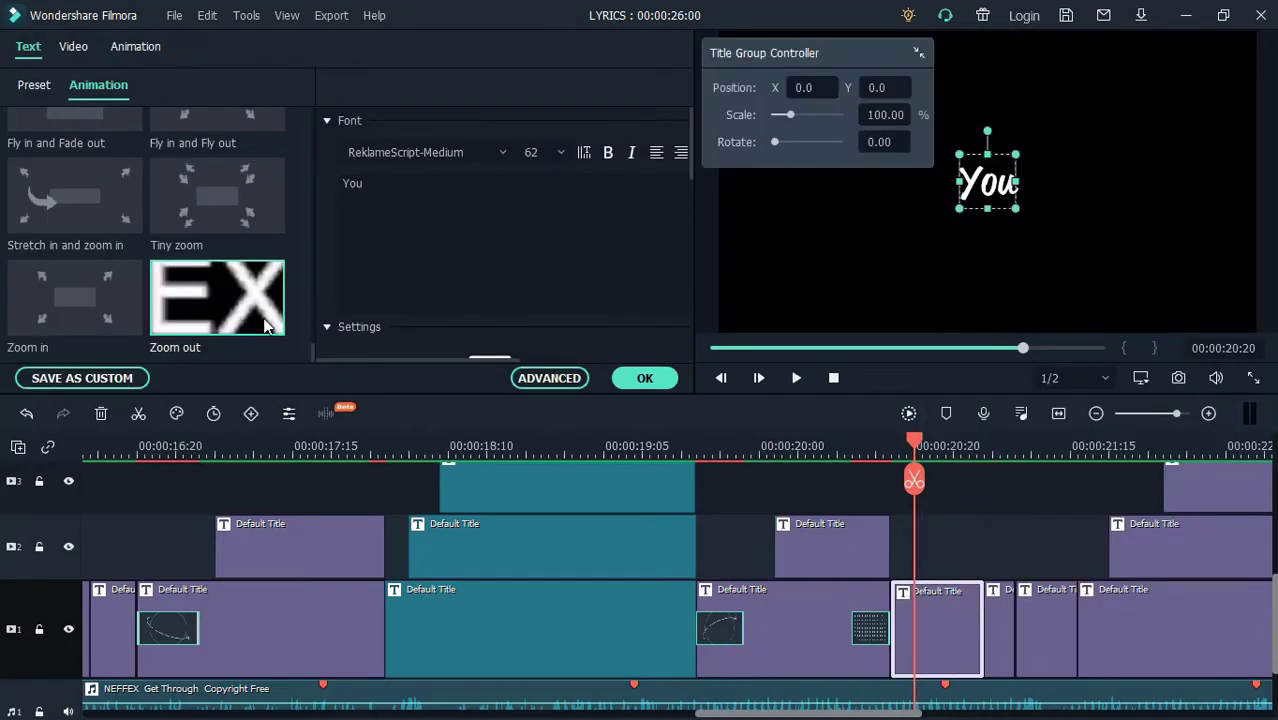
{"action": "left_click", "coordinate": [549, 378]}
{"action": "left_click", "coordinate": [252, 86]}
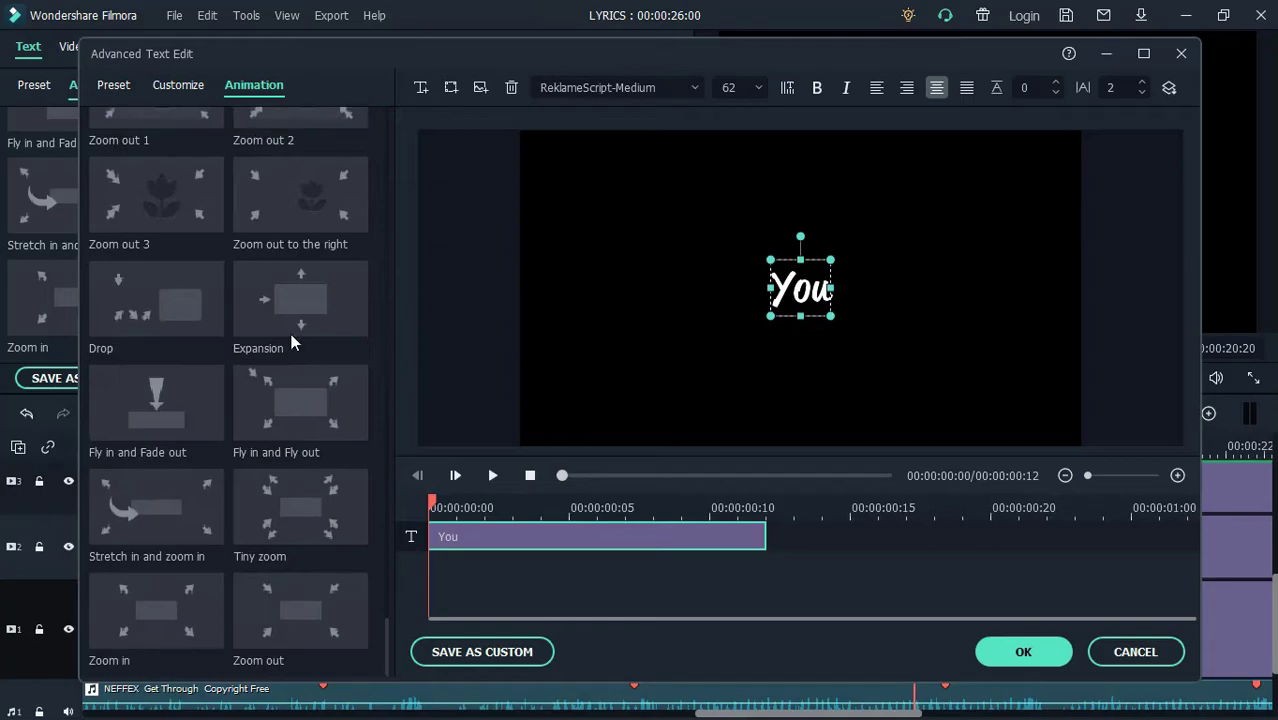
{"action": "left_click", "coordinate": [340, 600]}
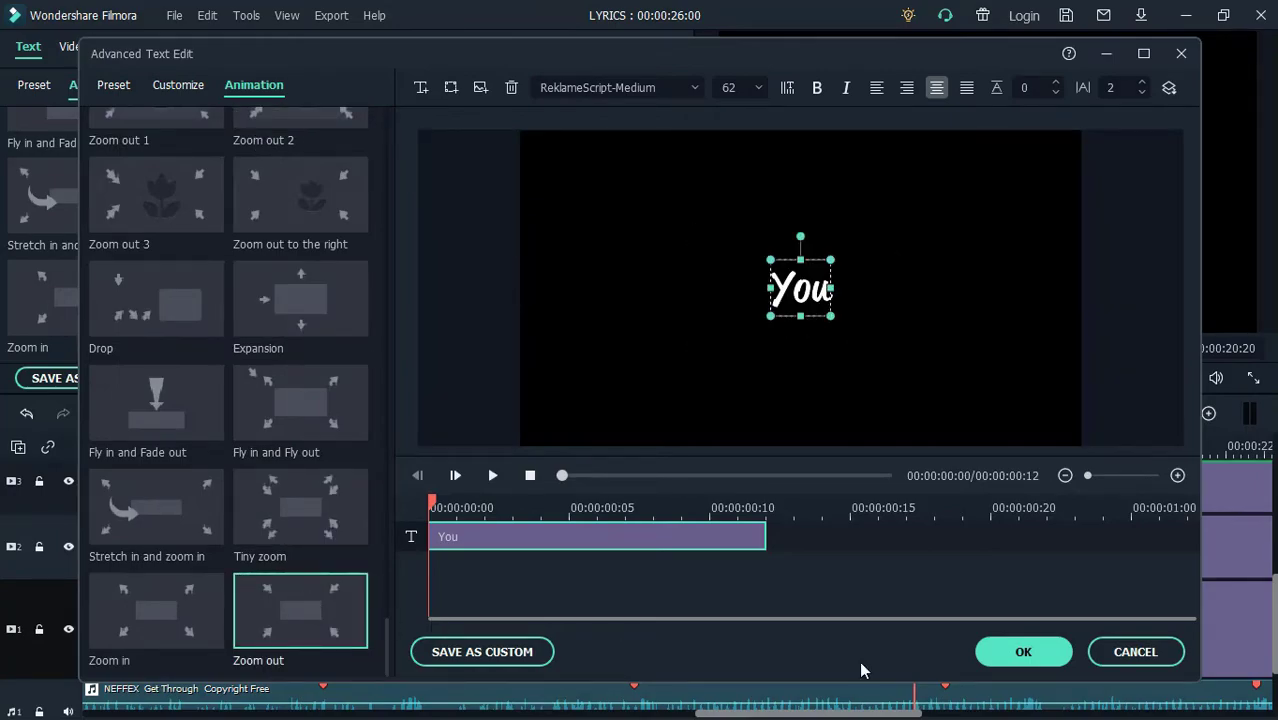
{"action": "left_click", "coordinate": [1023, 651]}
Add an animation keyframe at the start of the "through" title, at 00:00:23:24, with a rotation of 15°.
{"action": "key", "text": "space"}
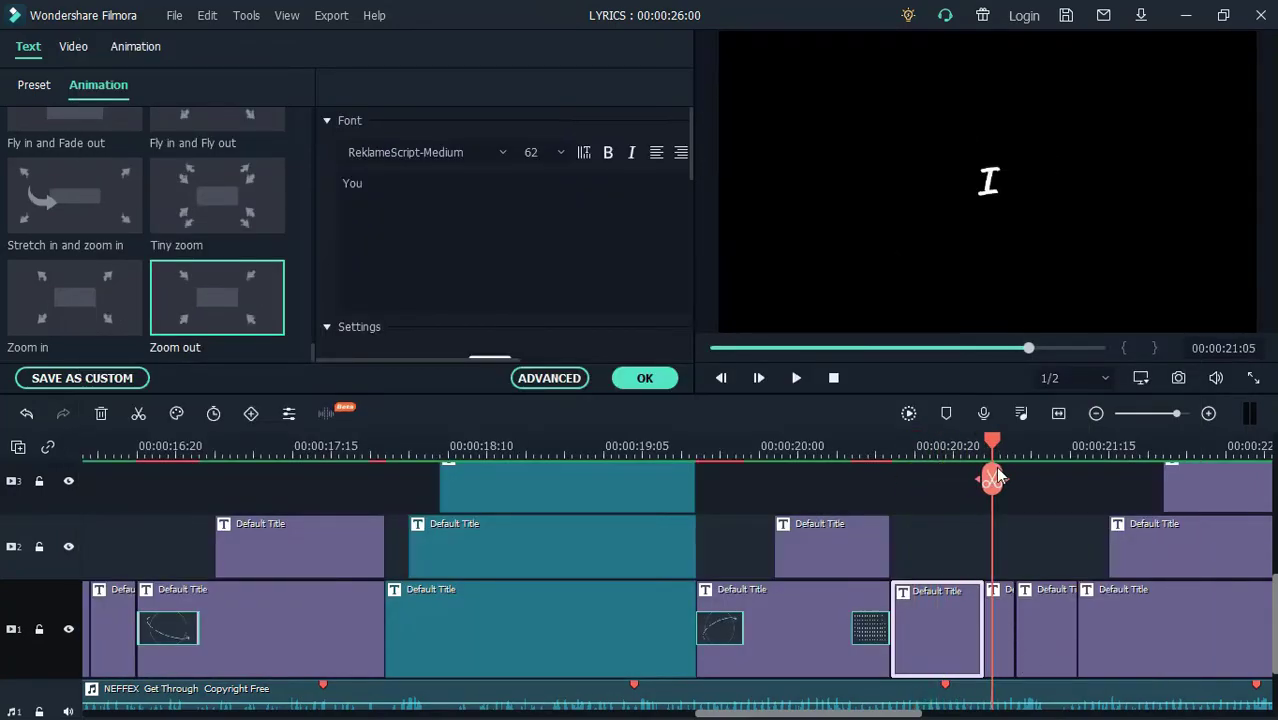
{"action": "key", "text": "space"}
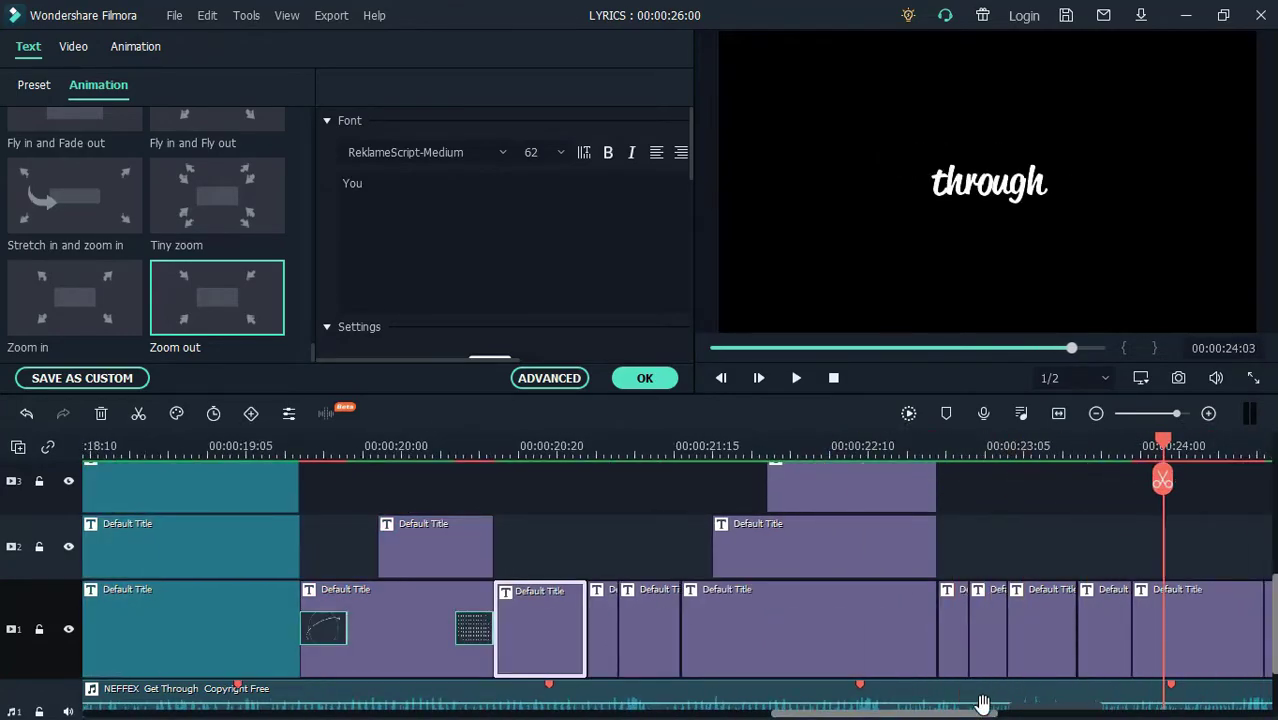
{"action": "left_click_drag", "start_coordinate": [990, 713], "coordinate": [1046, 713]}
{"action": "left_click", "coordinate": [920, 630]}
{"action": "left_click_drag", "start_coordinate": [867, 445], "coordinate": [837, 445]}
{"action": "left_click", "coordinate": [136, 47]}
{"action": "left_click", "coordinate": [255, 159]}
{"action": "double_click", "coordinate": [257, 209]}
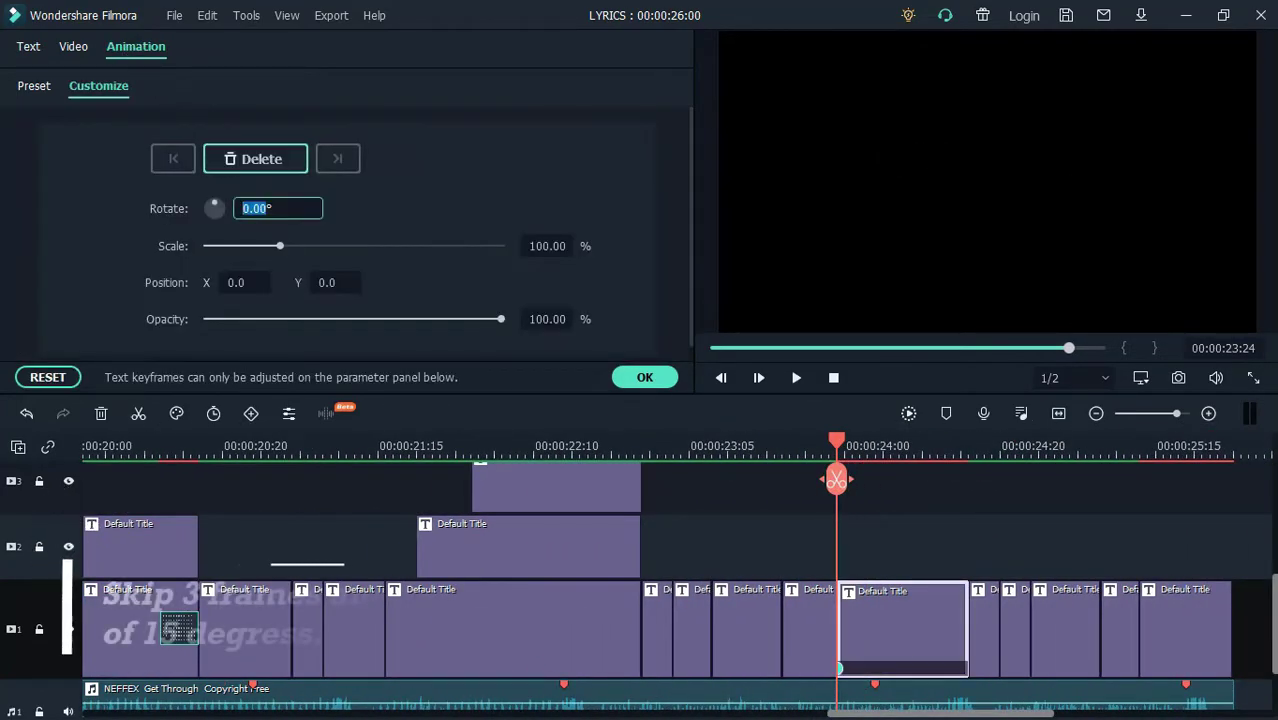
{"action": "type", "text": "15"}
{"action": "key", "text": "Return"}
Add a second keyframe to this "through" title at 00:00:24:02 by resetting its rotation.
{"action": "key", "text": "space"}
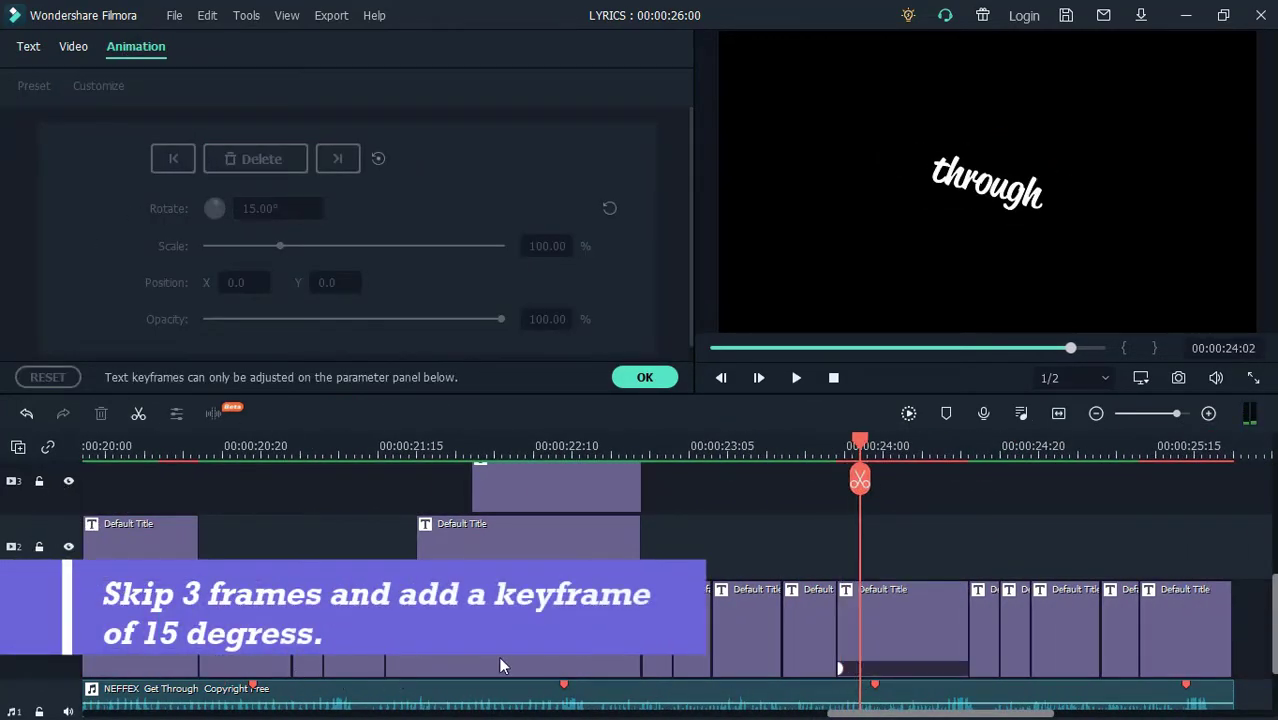
{"action": "left_click", "coordinate": [853, 630]}
{"action": "left_click", "coordinate": [607, 208]}
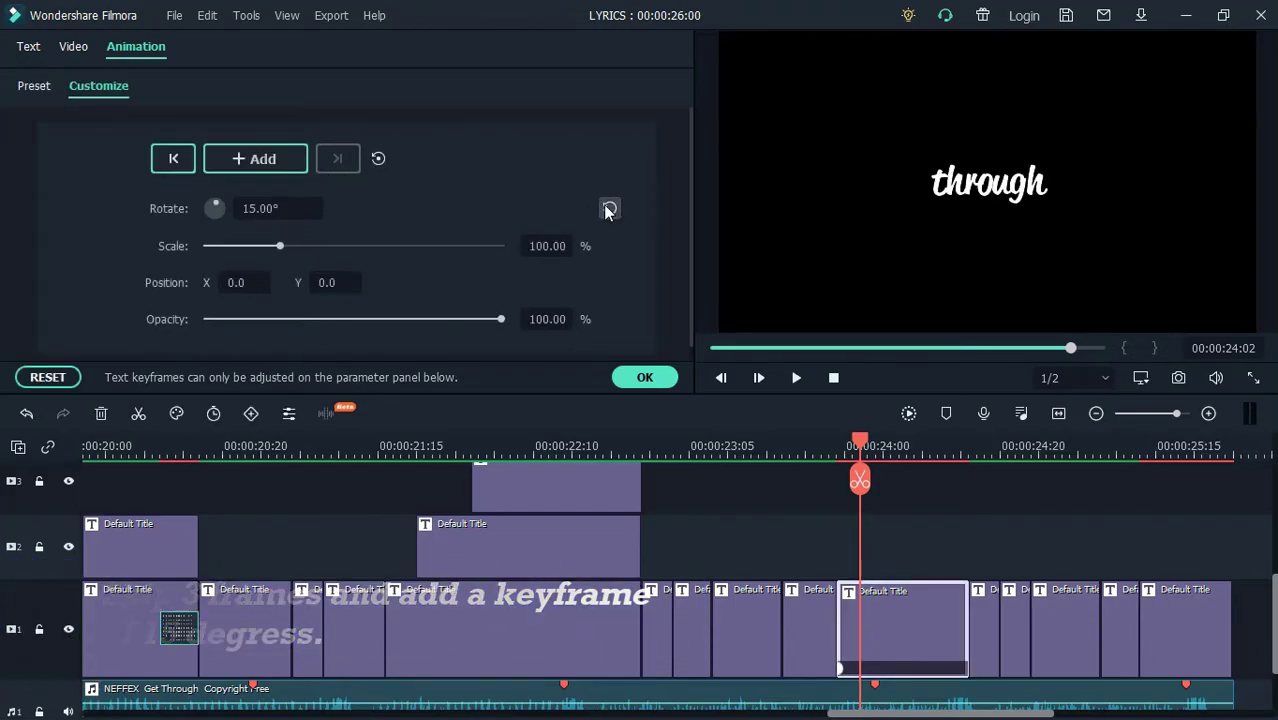
Add a third keyframe to the same "through" title at 00:00:24:05 with a rotation of 15°.
{"action": "key", "text": "Right"}
{"action": "key", "text": "Right"}
{"action": "key", "text": "Right"}
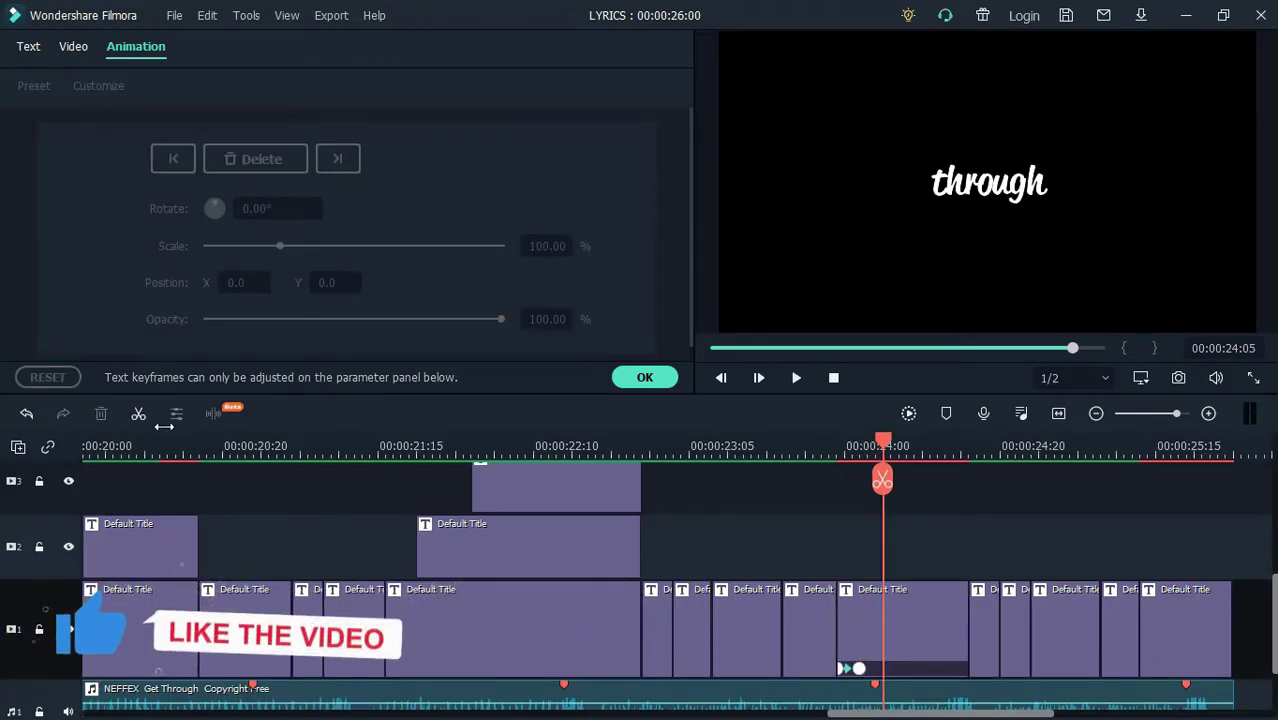
{"action": "left_click", "coordinate": [893, 612]}
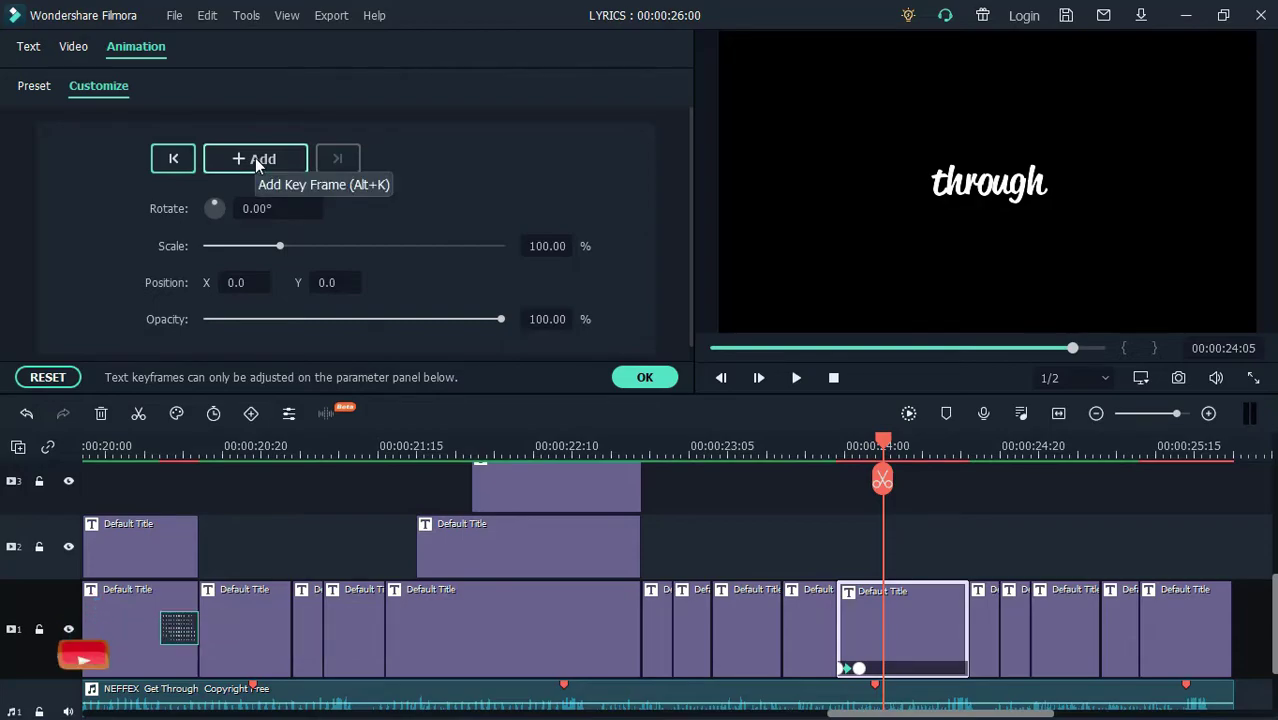
{"action": "left_click", "coordinate": [257, 160]}
{"action": "left_click", "coordinate": [257, 208]}
{"action": "type", "text": "15"}
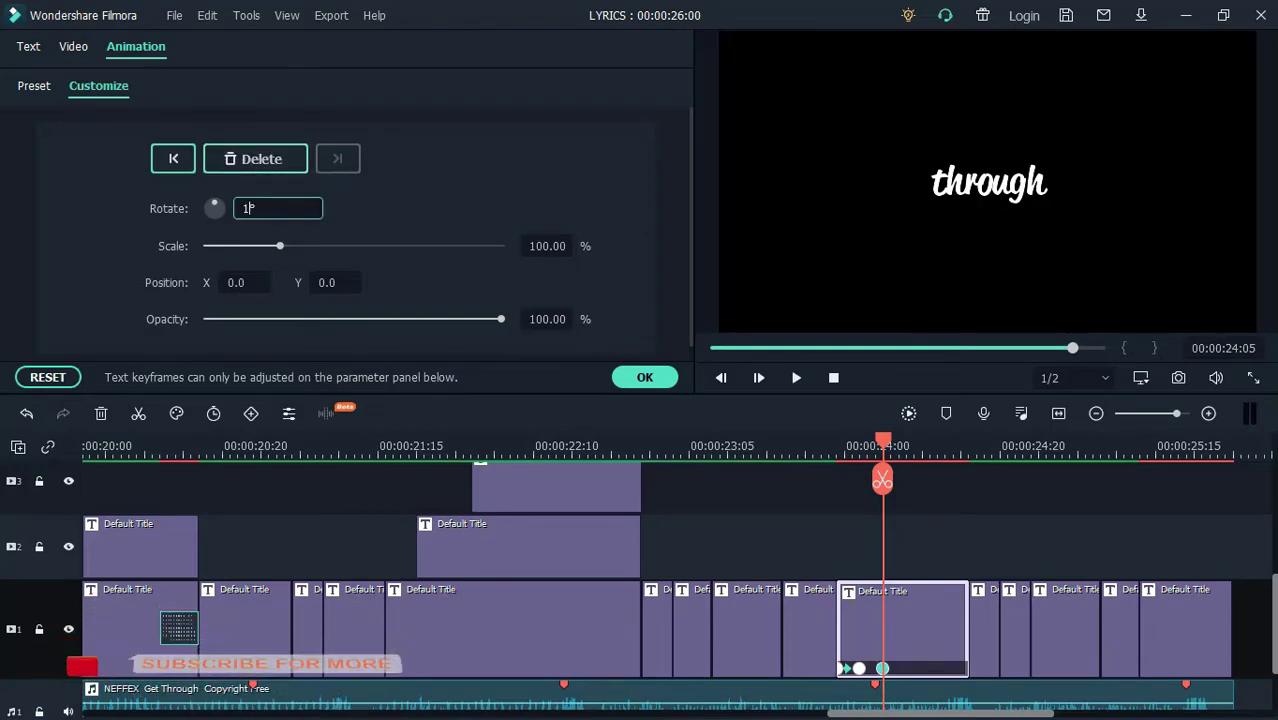
{"action": "key", "text": "Return"}
Add a fourth keyframe to the "through" title at 00:00:24:08 with its rotation reset to 0°.
{"action": "left_click", "coordinate": [67, 608]}
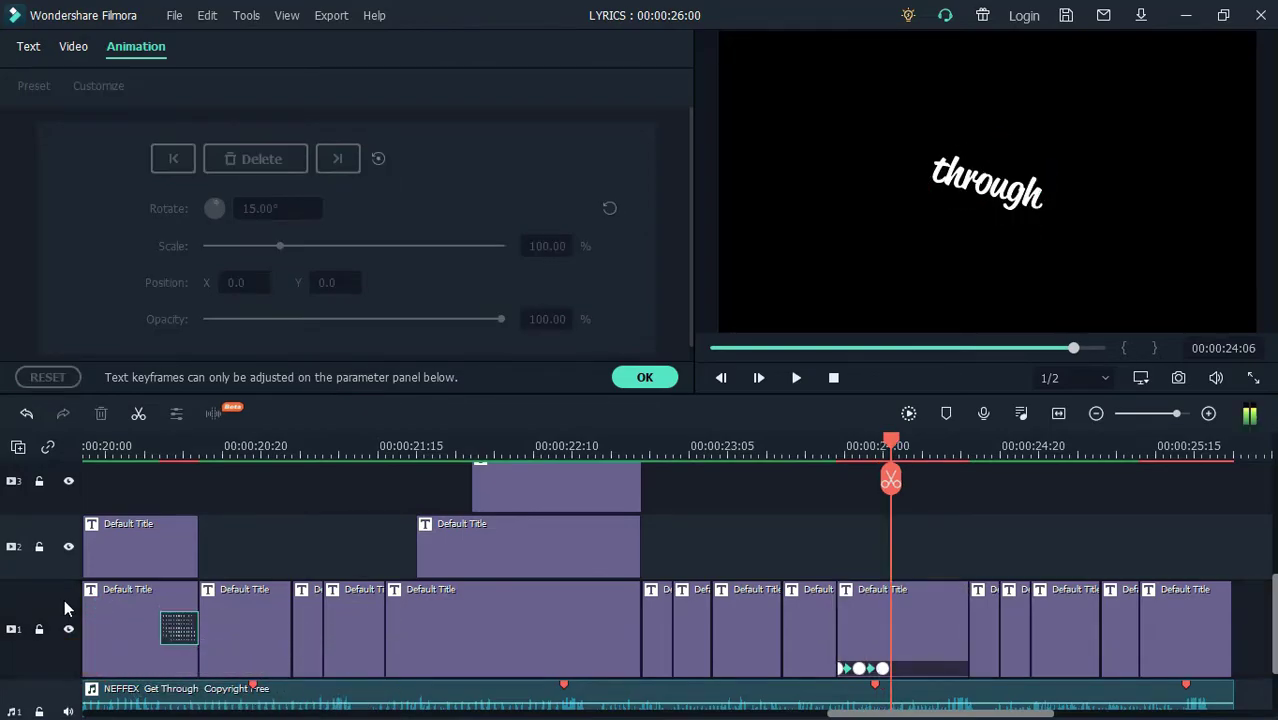
{"action": "left_click", "coordinate": [860, 613]}
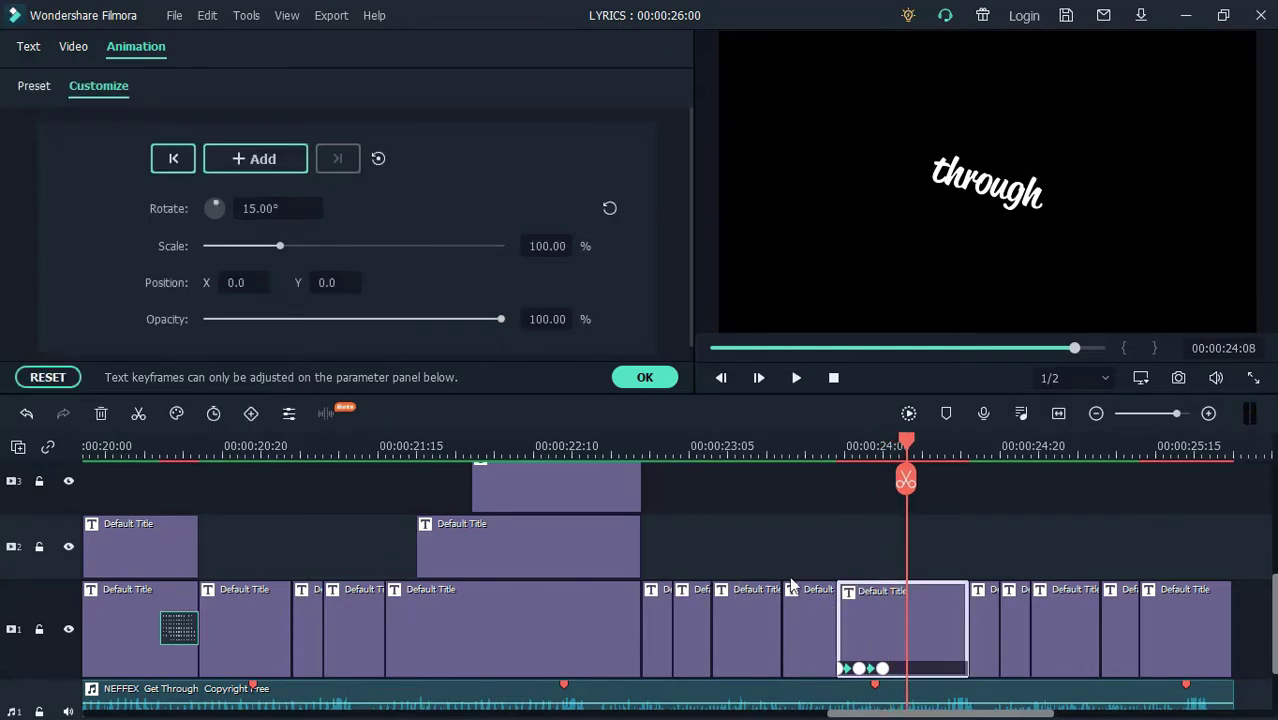
{"action": "left_click", "coordinate": [254, 160]}
{"action": "left_click", "coordinate": [610, 207]}
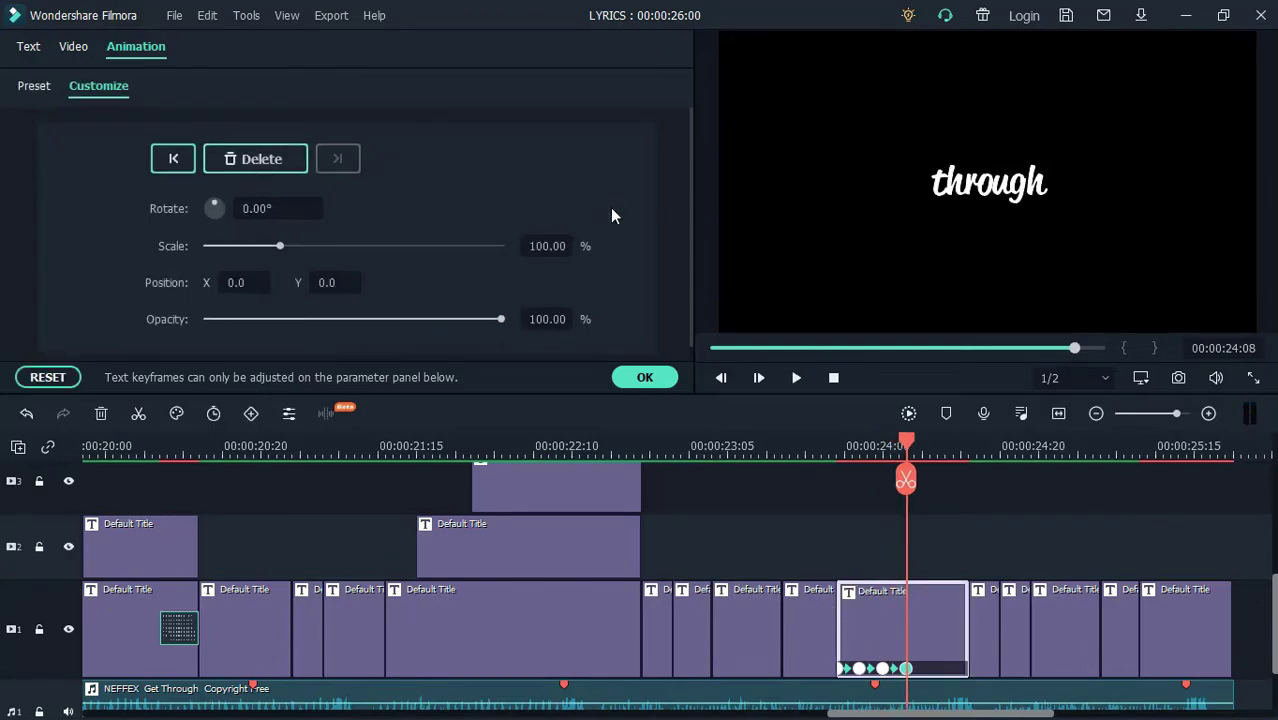
Add an animation keyframe at the start of the last "through" title, at 00:00:25:13, with a rotation of 15°.
{"action": "left_click_drag", "start_coordinate": [912, 443], "coordinate": [1139, 497]}
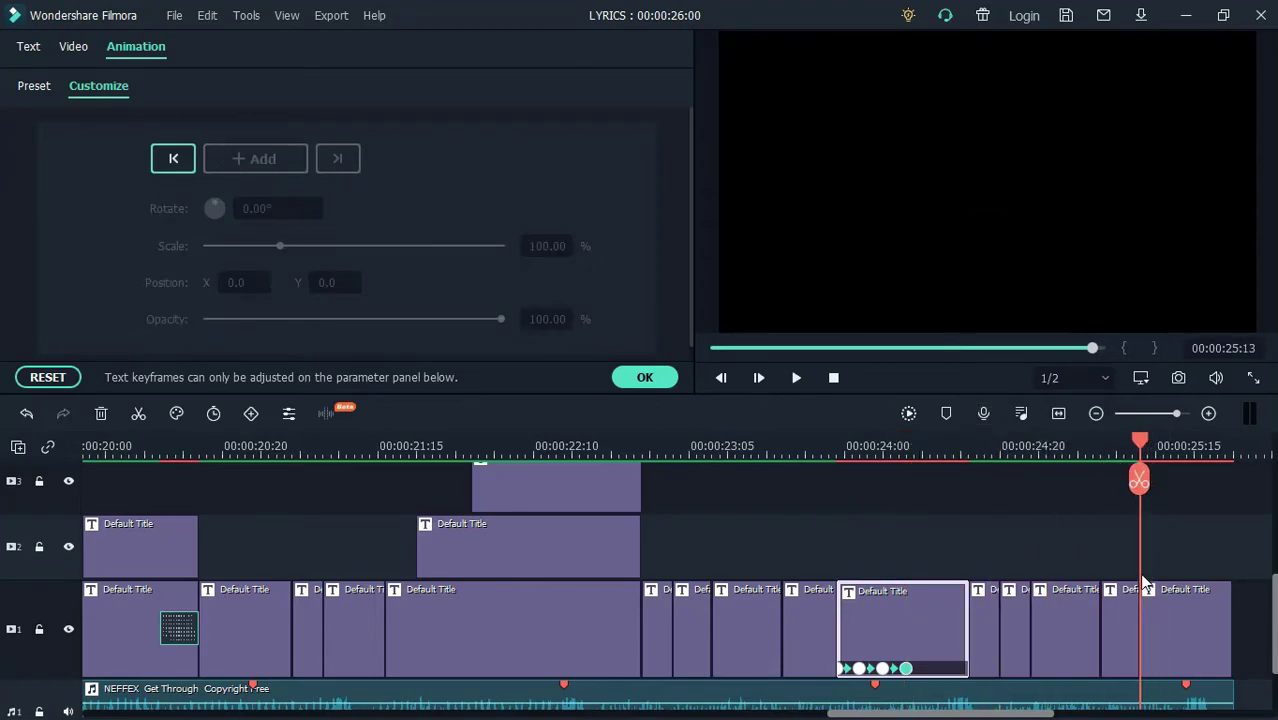
{"action": "left_click", "coordinate": [1158, 602]}
{"action": "left_click", "coordinate": [278, 160]}
{"action": "double_click", "coordinate": [262, 209]}
{"action": "type", "text": "15"}
{"action": "key", "text": "Return"}
Add a second keyframe to the last "through" title at 00:00:25:16 with its rotation reset to 0°.
{"action": "left_click", "coordinate": [62, 596]}
{"action": "key", "text": "Right"}
{"action": "key", "text": "Right"}
{"action": "key", "text": "Right"}
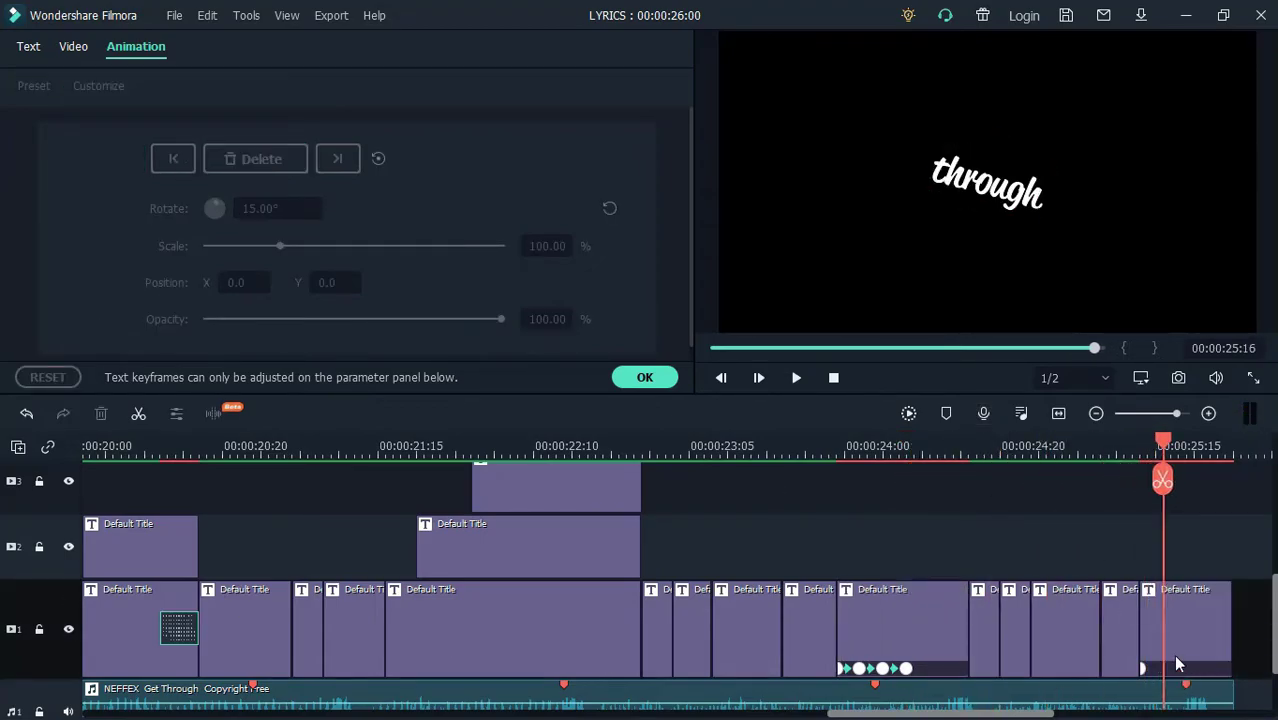
{"action": "left_click", "coordinate": [1183, 670]}
{"action": "left_click", "coordinate": [263, 158]}
{"action": "left_click", "coordinate": [609, 208]}
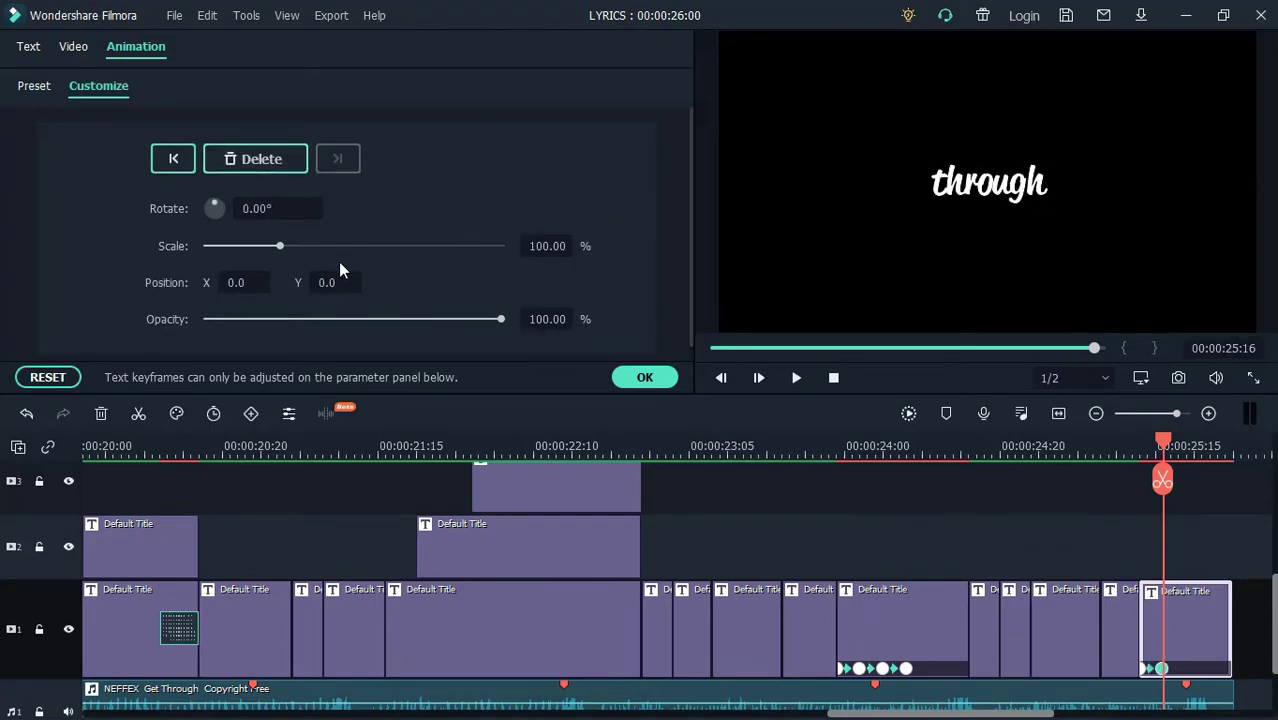
Add a third keyframe to the last "through" title, three frames after the second, with a rotation of 15°.
{"action": "left_click", "coordinate": [62, 600]}
{"action": "key", "text": "Right"}
{"action": "key", "text": "Right"}
{"action": "key", "text": "Right"}
{"action": "left_click", "coordinate": [1182, 628]}
{"action": "left_click", "coordinate": [258, 208]}
Add a fourth keyframe to the last "through" title at 00:00:25:22 by resetting its rotation, and accept the animation.
{"action": "left_click", "coordinate": [63, 593]}
{"action": "key", "text": "Right"}
{"action": "key", "text": "Right"}
{"action": "key", "text": "Right"}
{"action": "left_click", "coordinate": [1179, 619]}
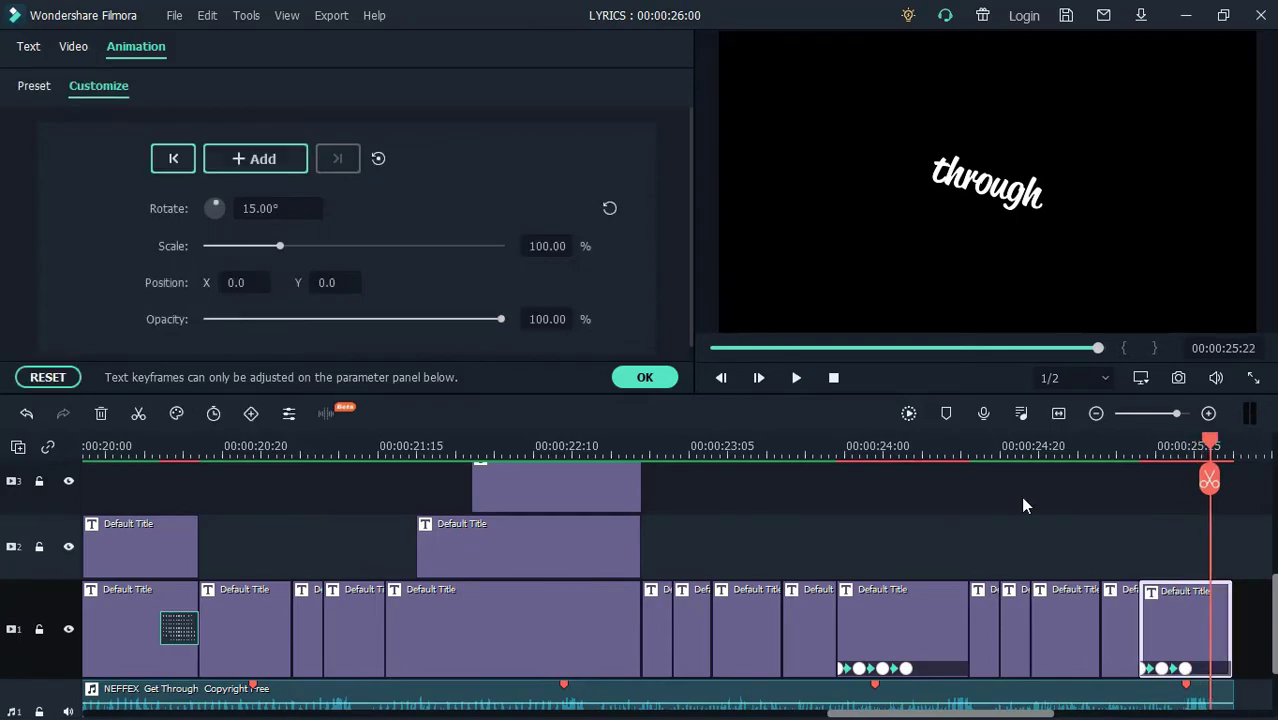
{"action": "left_click", "coordinate": [609, 208]}
{"action": "left_click", "coordinate": [644, 377]}
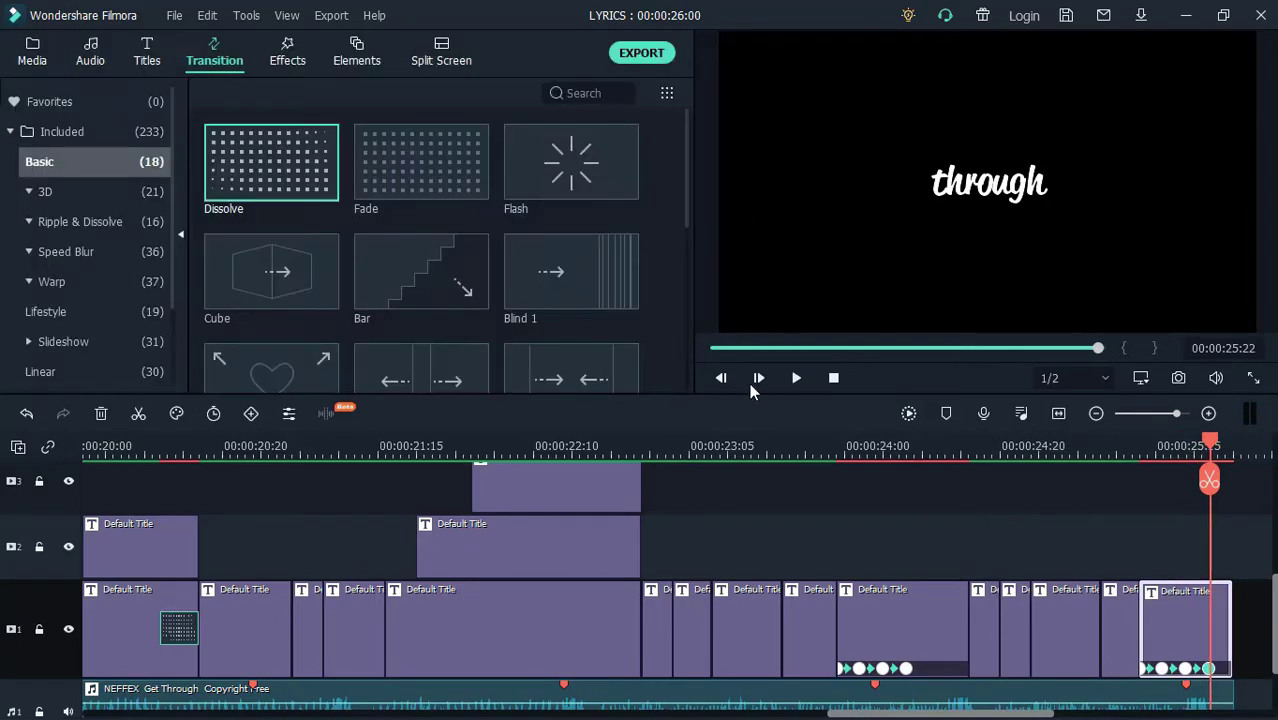
Export the lyrics video as an MP4 named "Get through lyrics" with the frame rate set to 29.97 fps.
{"action": "left_click", "coordinate": [834, 379]}
{"action": "left_click", "coordinate": [1056, 413]}
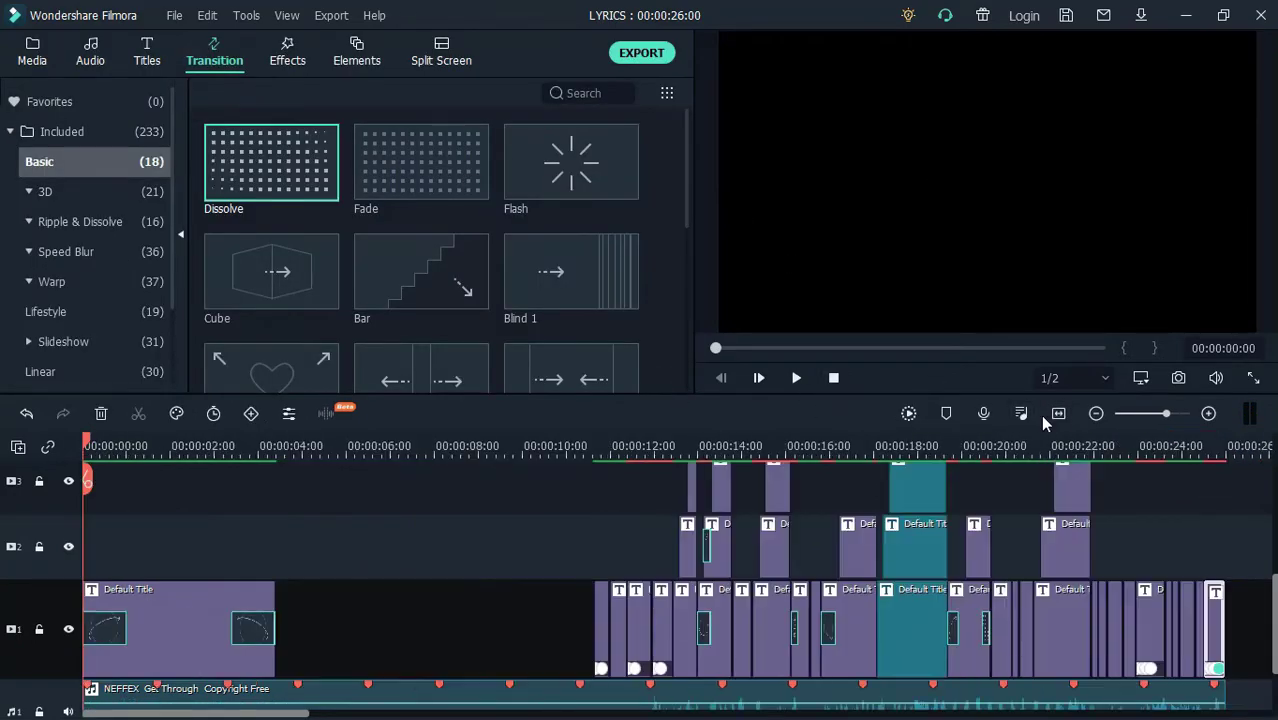
{"action": "left_click", "coordinate": [640, 53]}
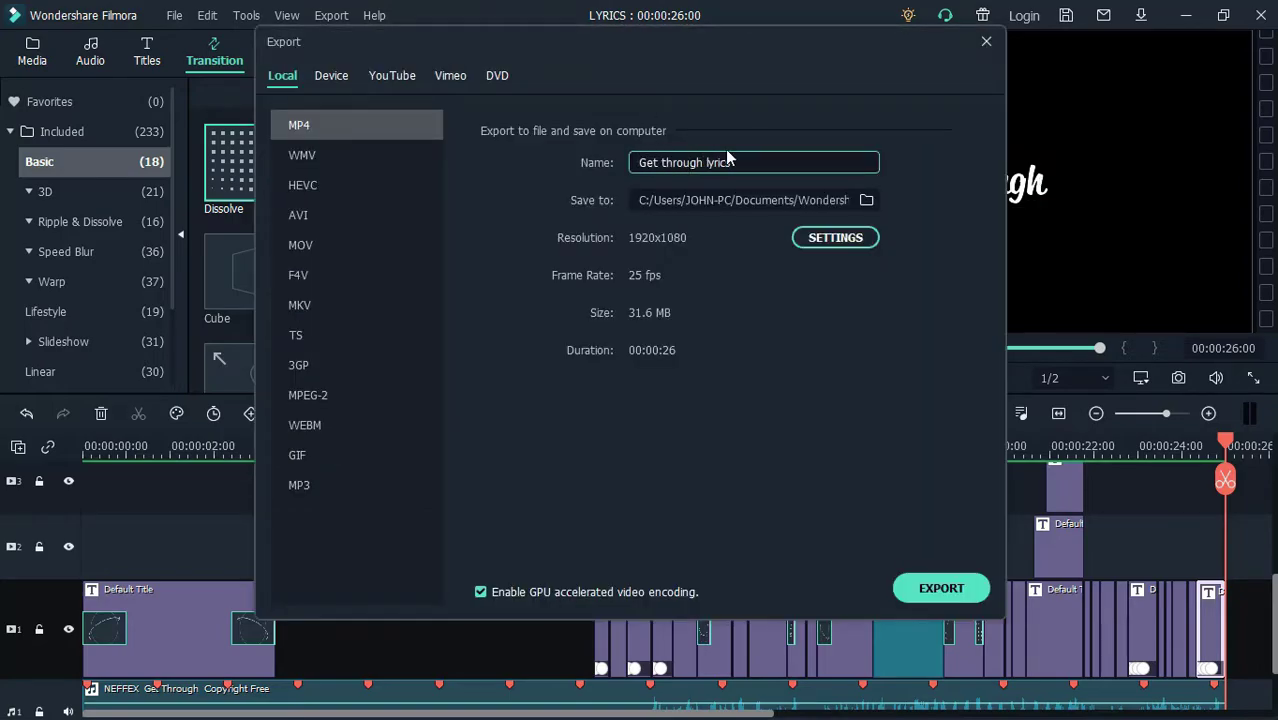
{"action": "left_click", "coordinate": [835, 237]}
{"action": "left_click", "coordinate": [690, 277]}
{"action": "left_click", "coordinate": [640, 375]}
{"action": "left_click", "coordinate": [670, 610]}
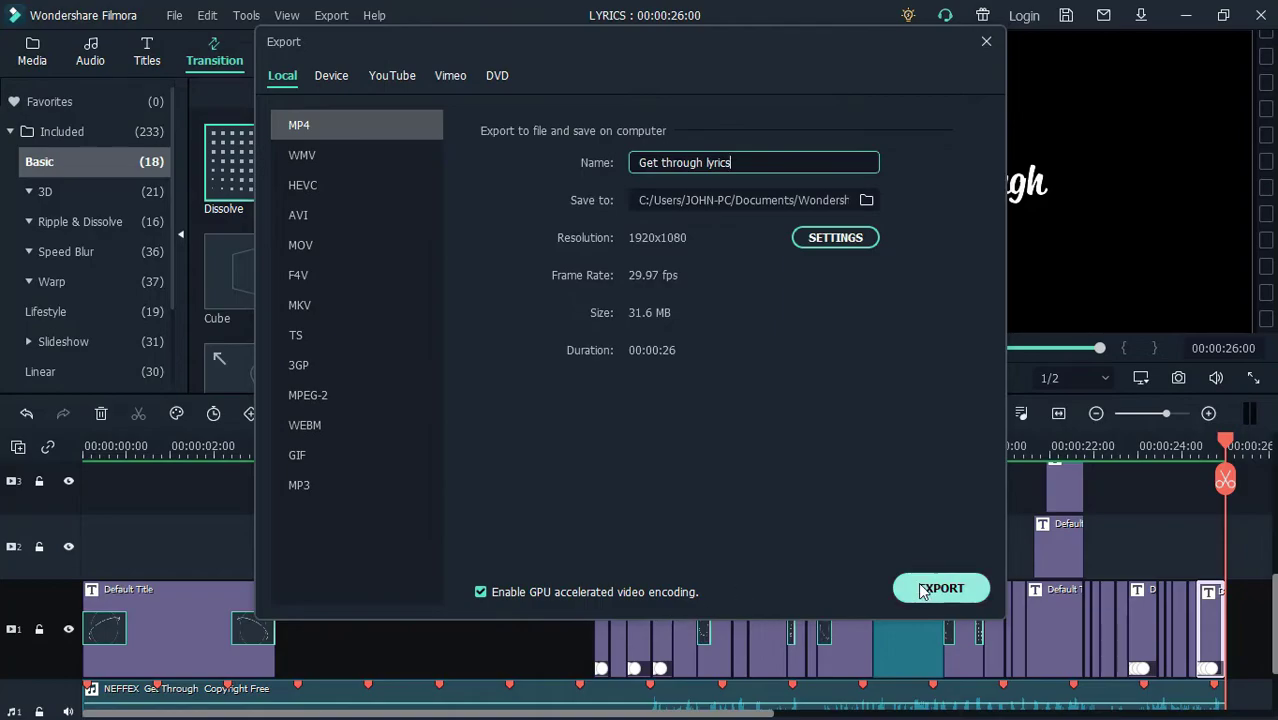
{"action": "left_click", "coordinate": [923, 592]}
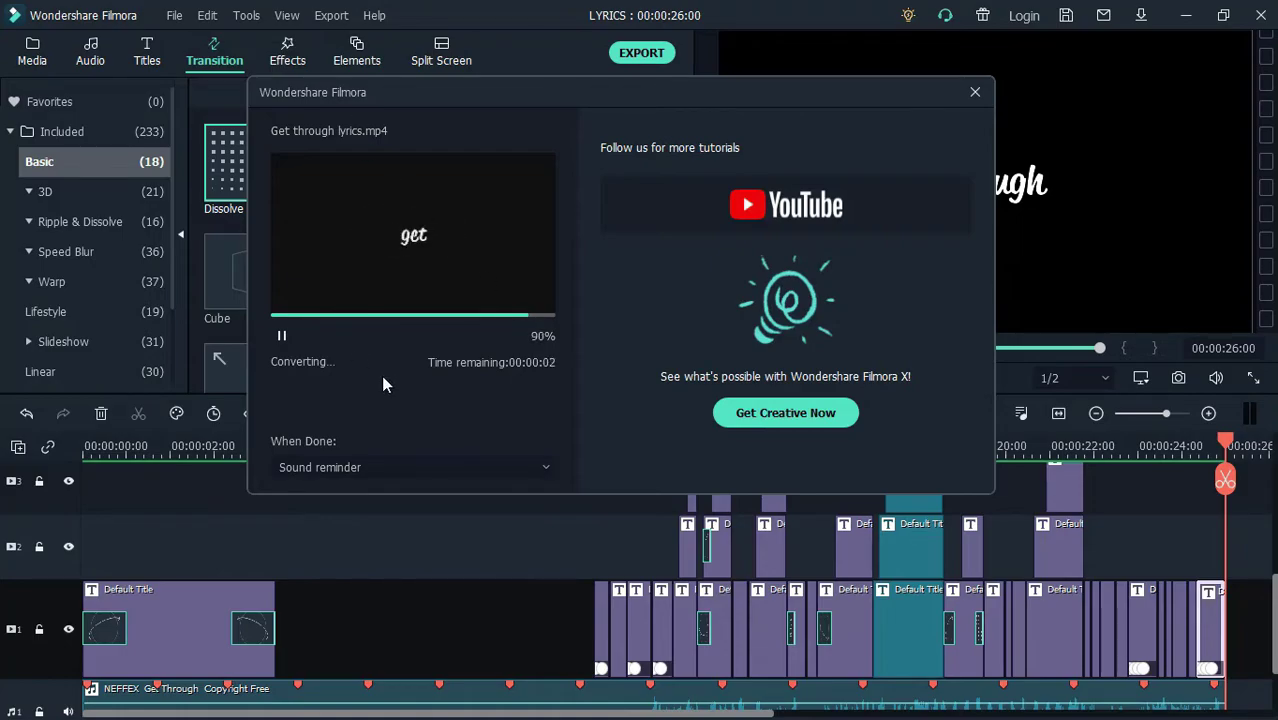
Close the finished export and delete all title clips from the timeline, keeping only the song on the audio track.
{"action": "left_click", "coordinate": [506, 465]}
{"action": "left_click", "coordinate": [33, 58]}
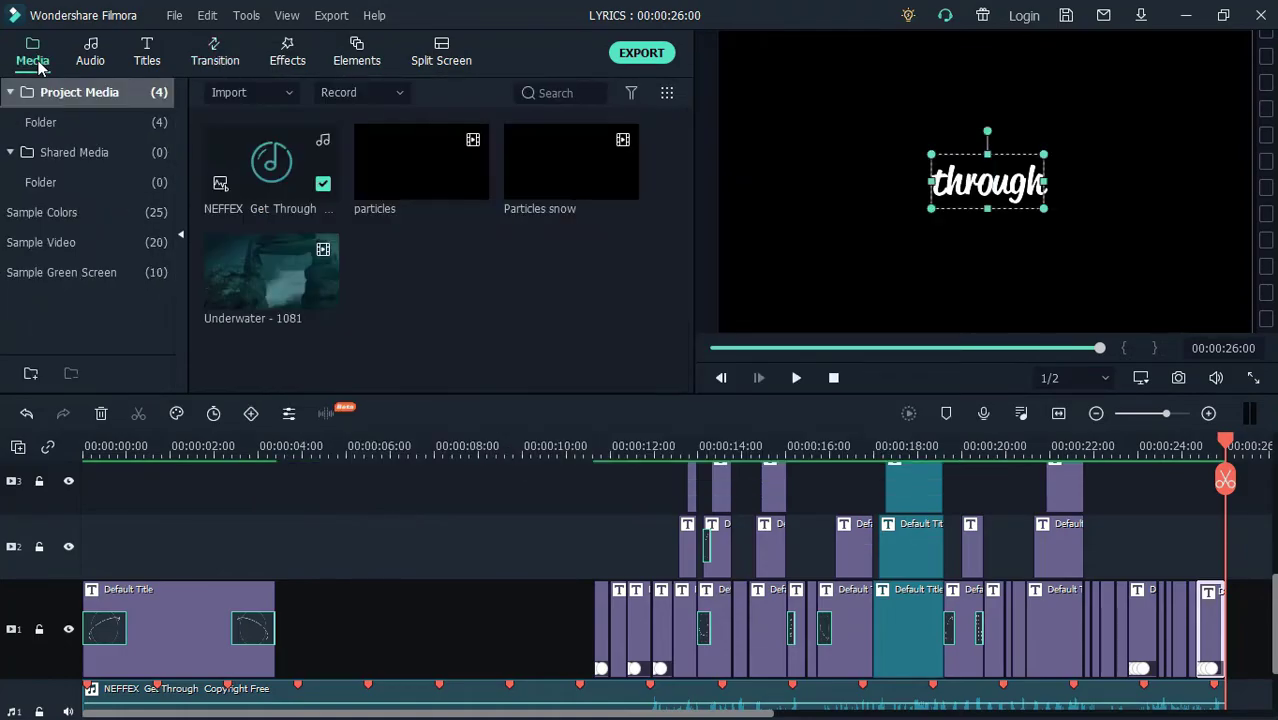
{"action": "scroll", "coordinate": [1232, 616], "scroll_direction": "down", "scroll_amount": 1}
{"action": "left_click_drag", "start_coordinate": [1238, 650], "coordinate": [52, 478]}
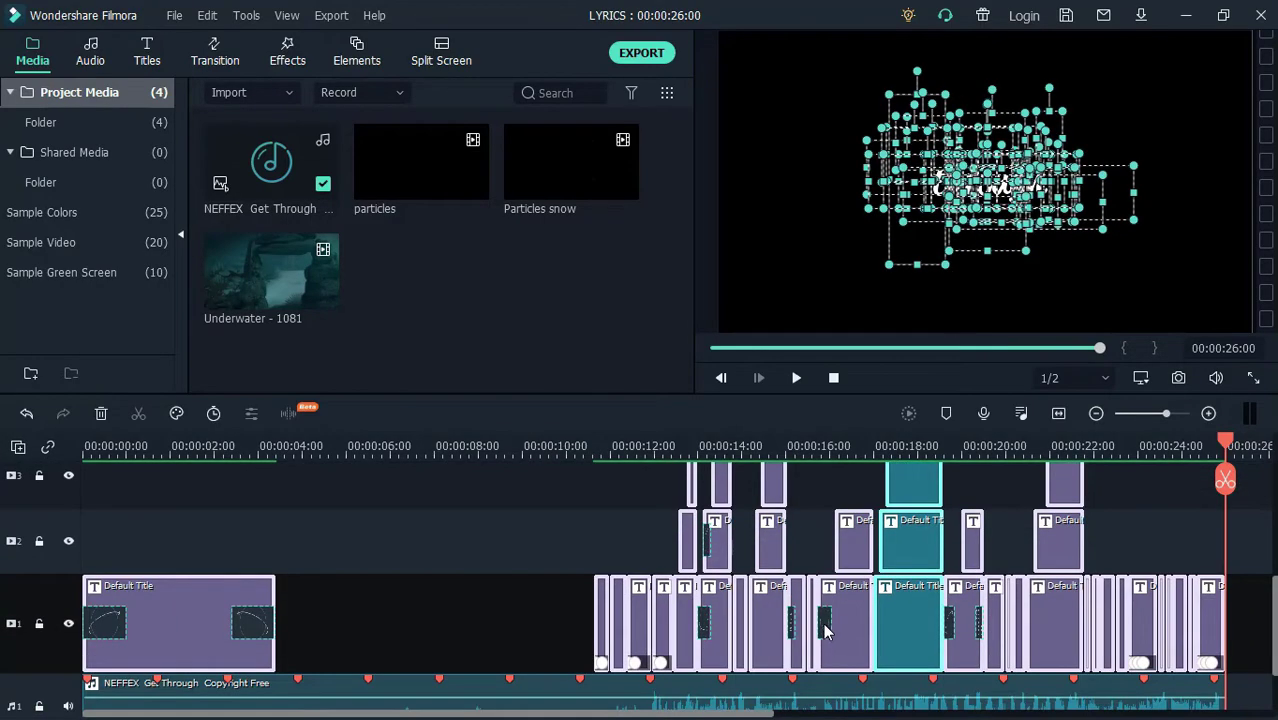
{"action": "key", "text": "Delete"}
{"action": "scroll", "coordinate": [858, 645], "scroll_direction": "down", "scroll_amount": 1}
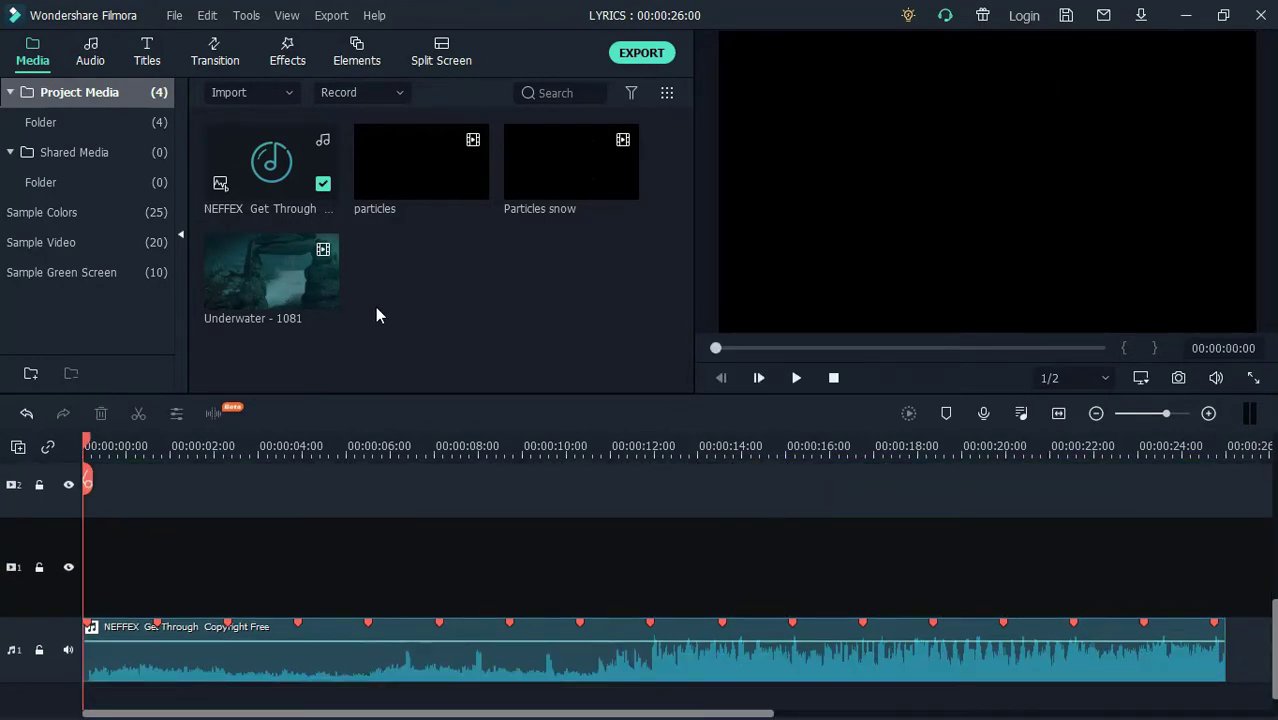
Import the exported "Get through lyrics" video into the project media.
{"action": "left_click", "coordinate": [262, 93]}
{"action": "left_click", "coordinate": [266, 122]}
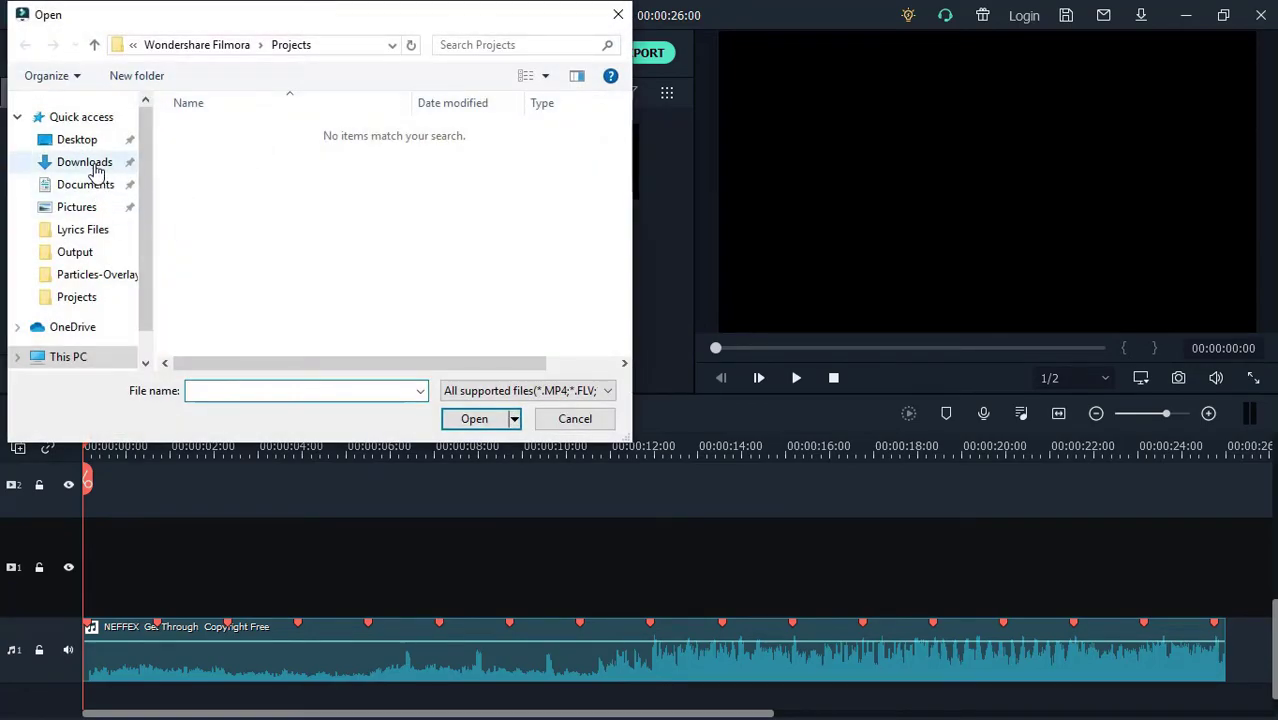
{"action": "double_click", "coordinate": [212, 170]}
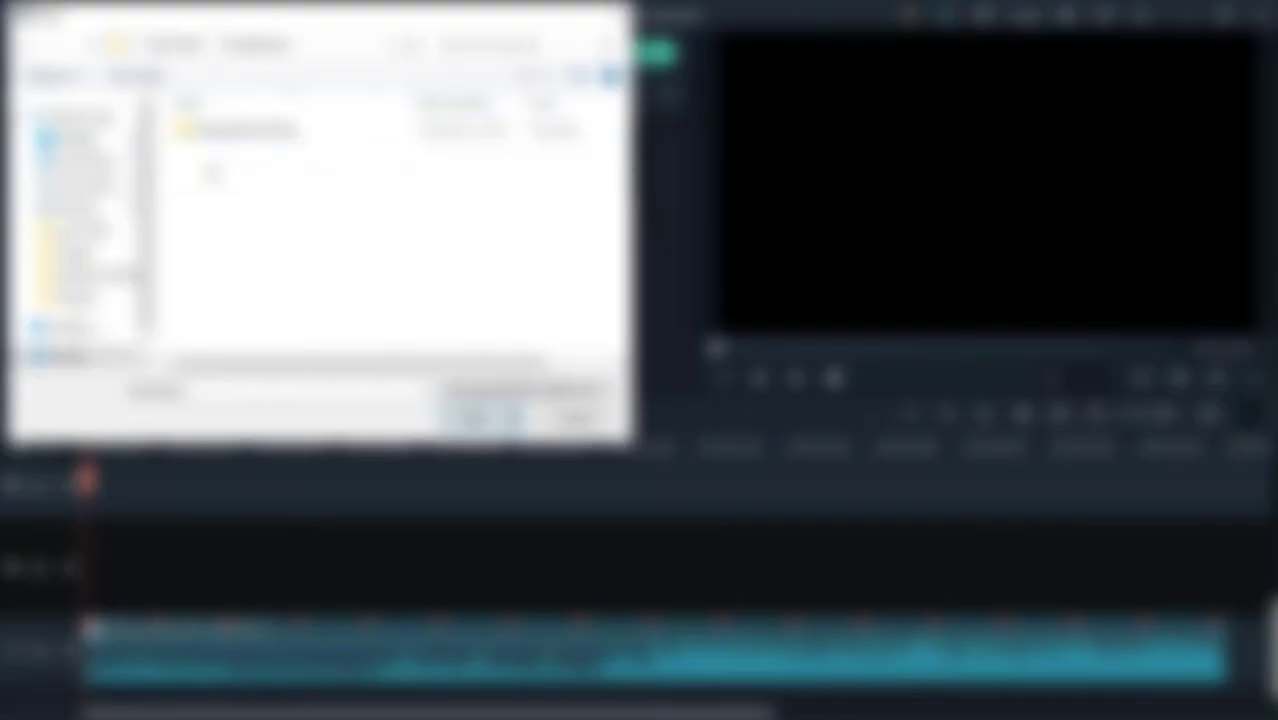
{"action": "double_click", "coordinate": [213, 131]}
{"action": "double_click", "coordinate": [215, 206]}
{"action": "left_click", "coordinate": [452, 178]}
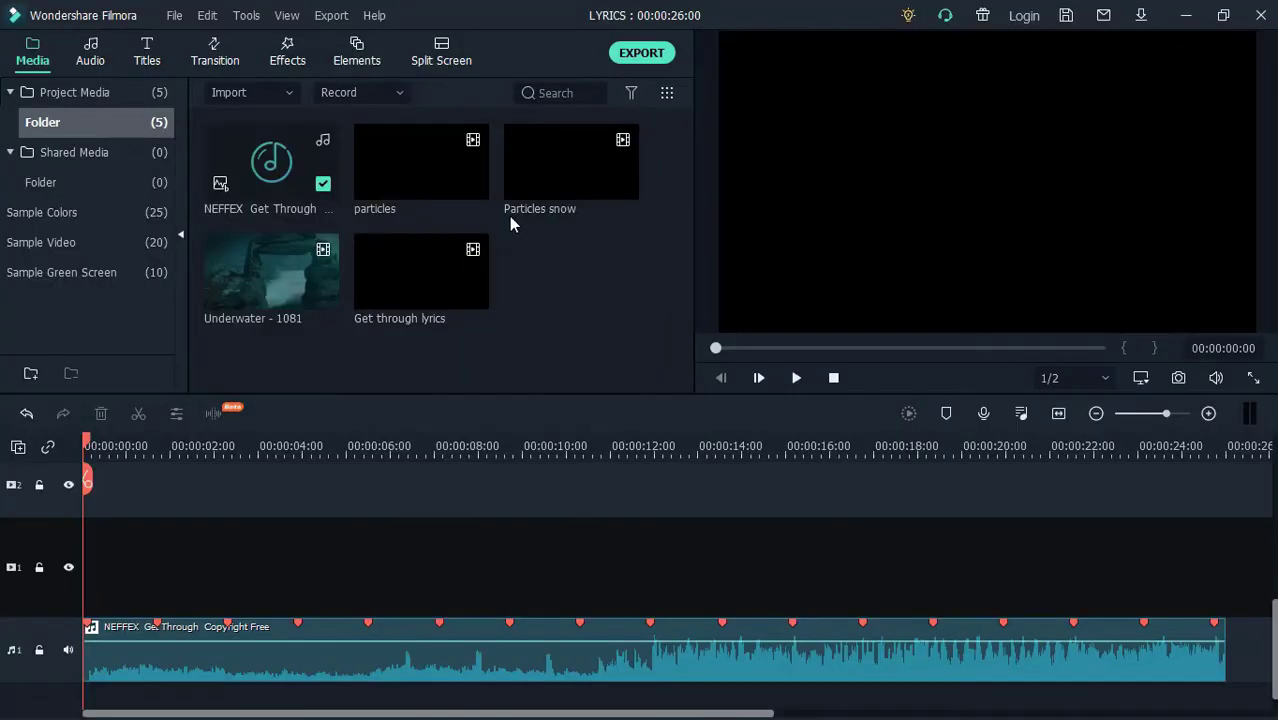
Place the Particles snow video at the start of track 1, matching the project to 1920 x 1080 60fps, and trim it to the song's end.
{"action": "left_click_drag", "start_coordinate": [535, 182], "coordinate": [84, 596]}
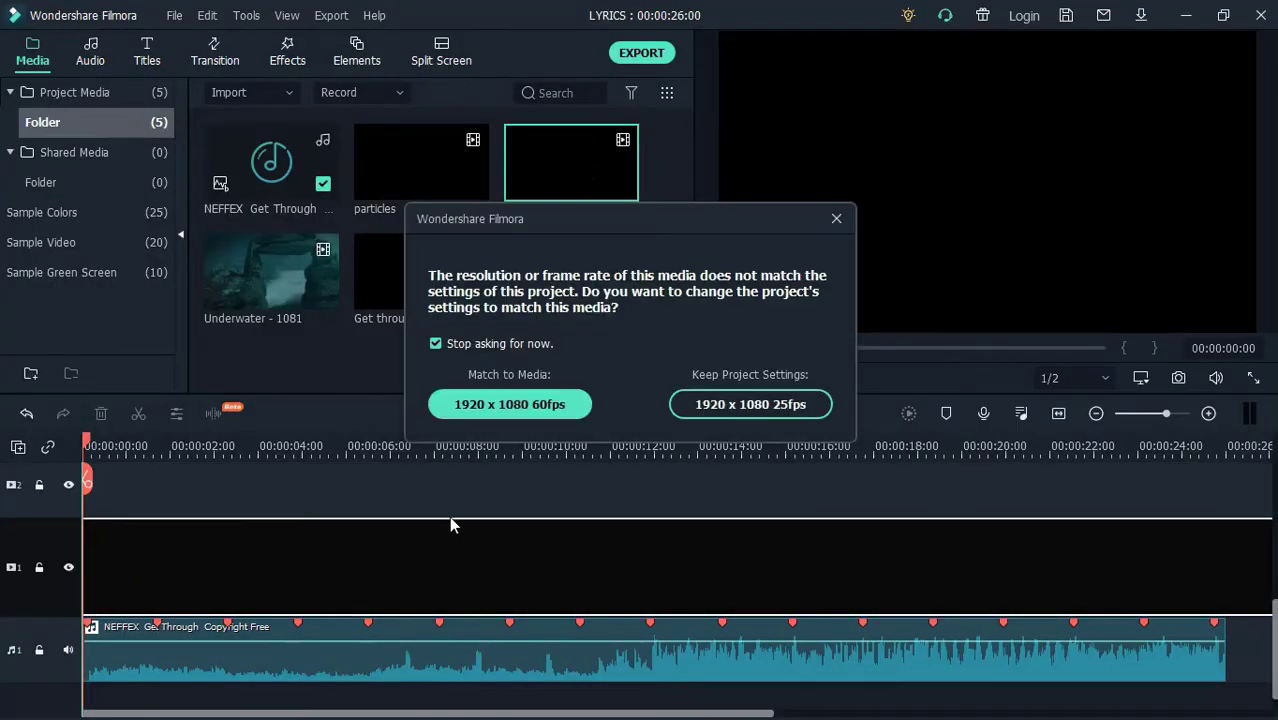
{"action": "left_click", "coordinate": [505, 402]}
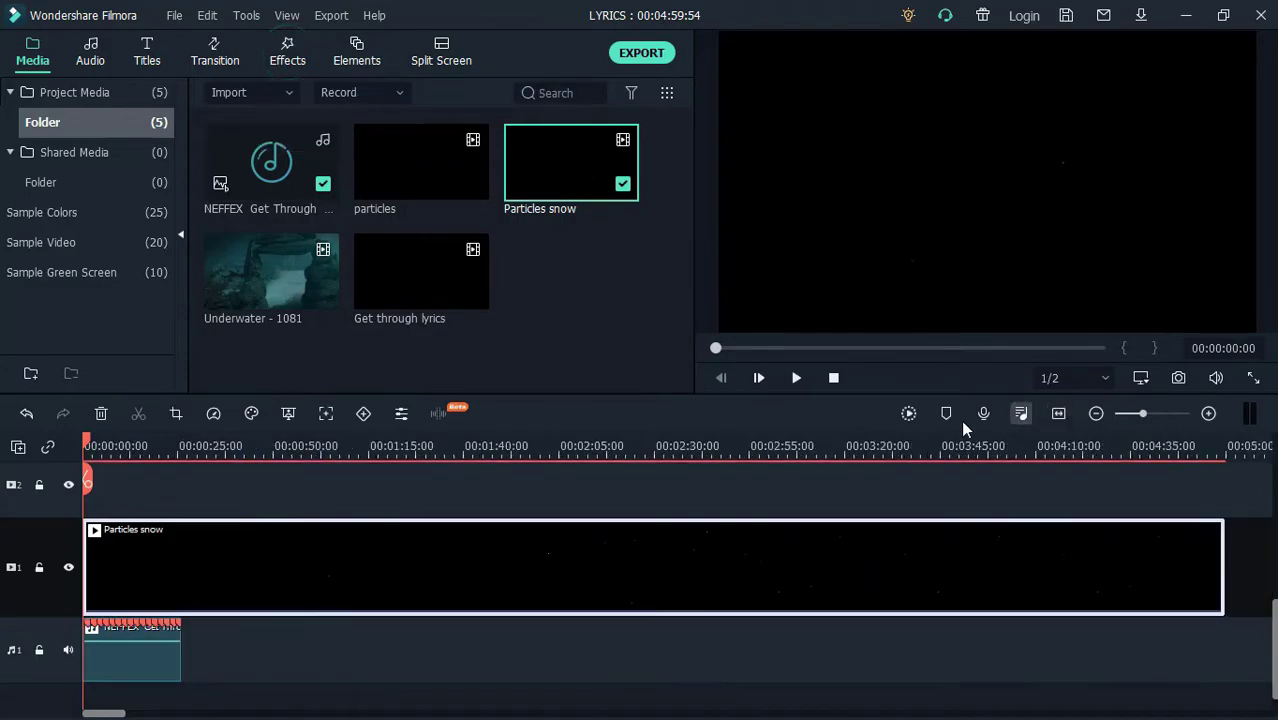
{"action": "left_click_drag", "start_coordinate": [1228, 560], "coordinate": [180, 676]}
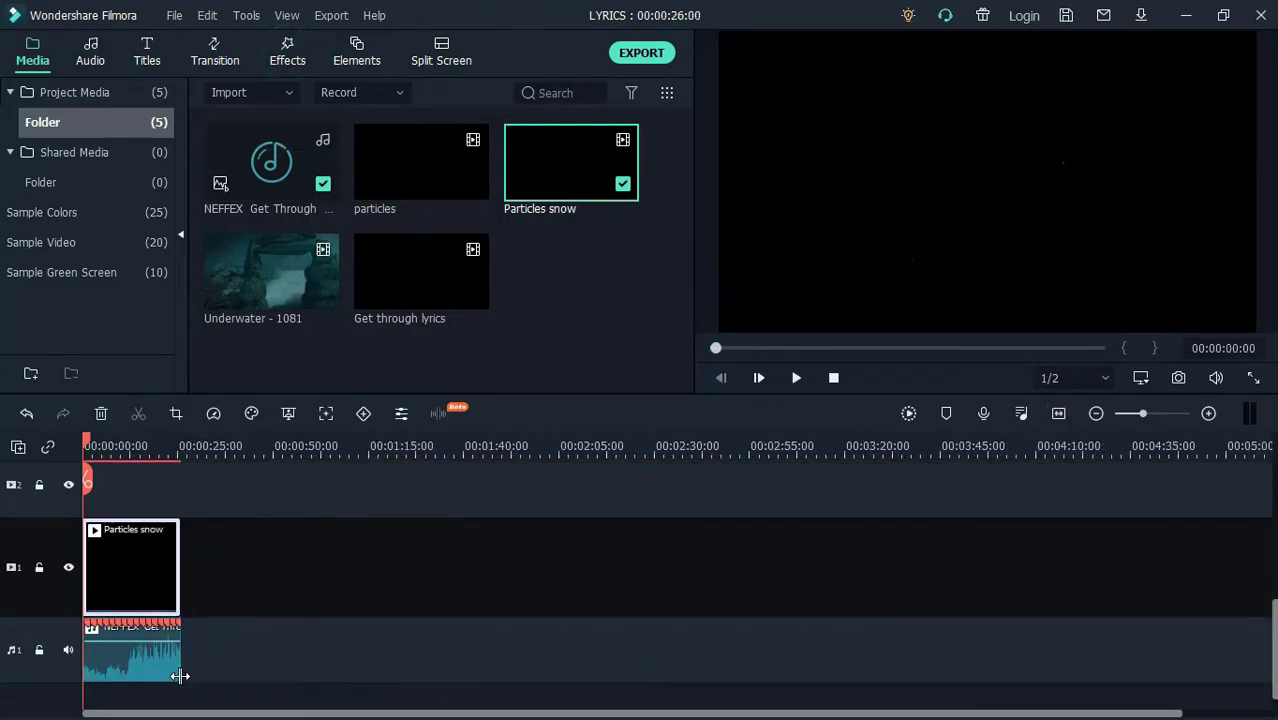
{"action": "left_click", "coordinate": [1058, 413]}
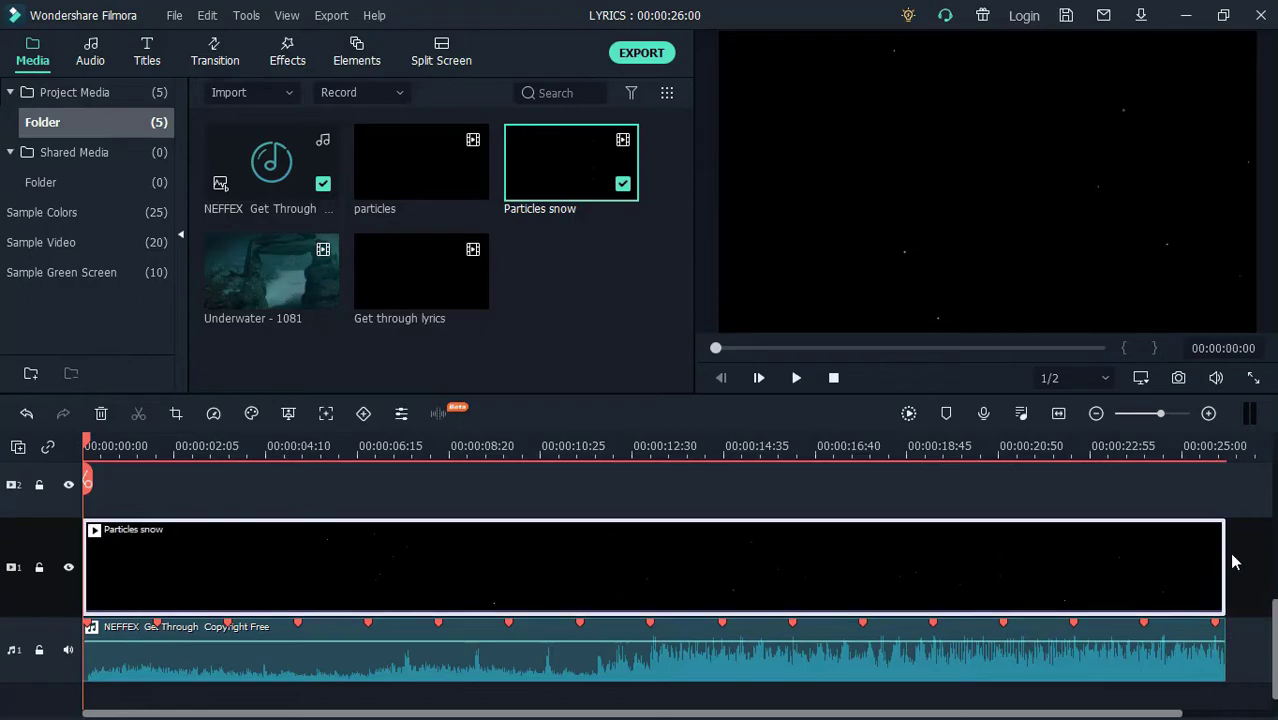
Place the particles video at the start of track 2 and set its blending mode to Screen.
{"action": "left_click", "coordinate": [433, 147]}
{"action": "left_click_drag", "start_coordinate": [427, 164], "coordinate": [283, 570]}
{"action": "right_click", "coordinate": [256, 552]}
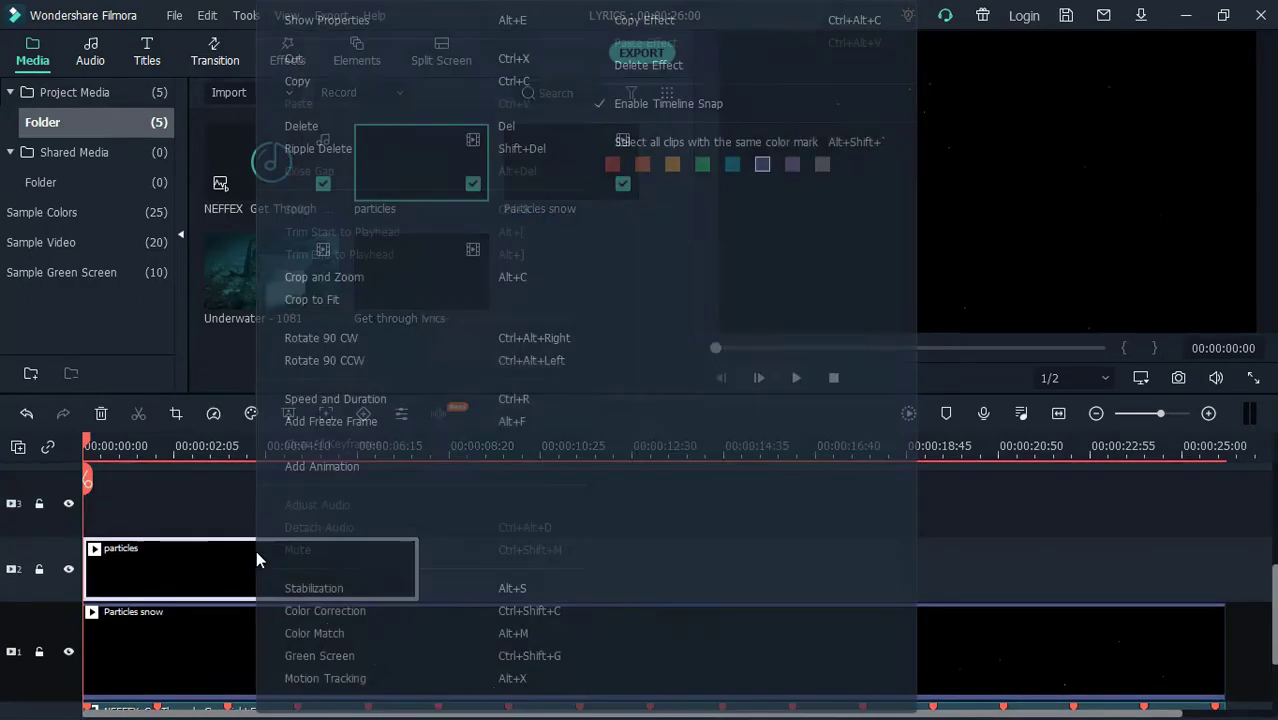
{"action": "left_click", "coordinate": [370, 18]}
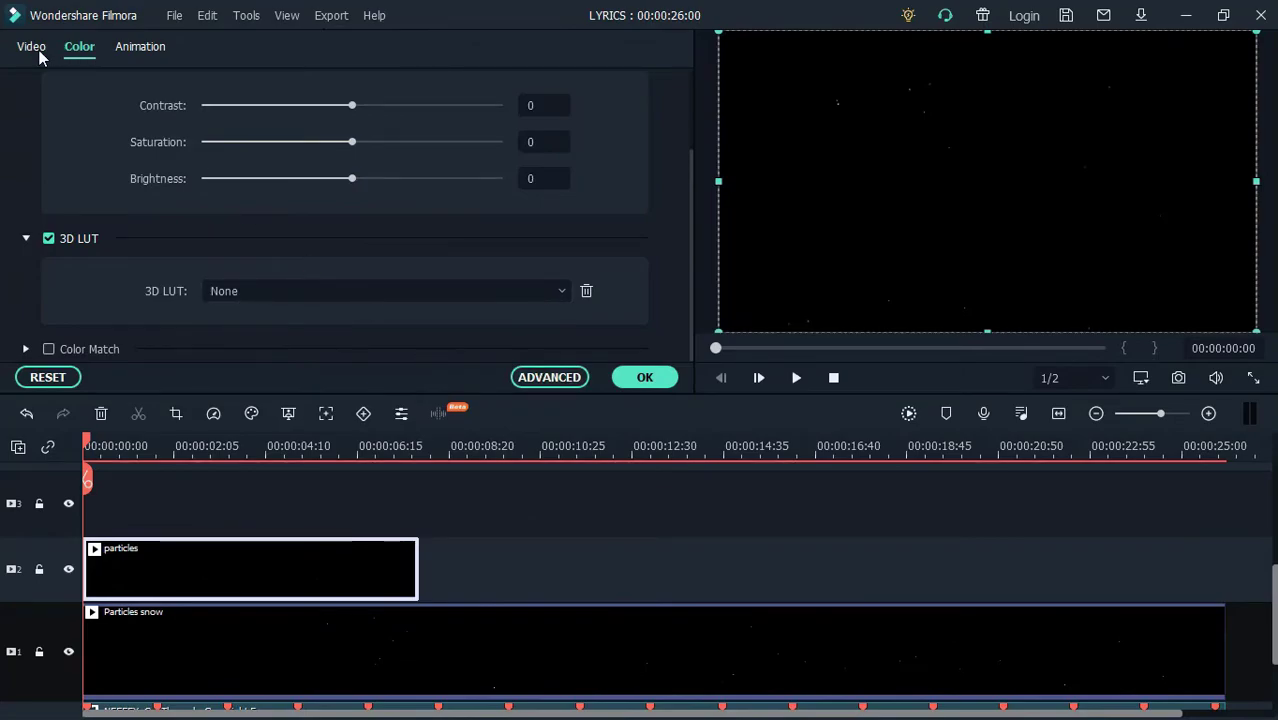
{"action": "left_click", "coordinate": [40, 56]}
{"action": "left_click", "coordinate": [242, 179]}
{"action": "left_click", "coordinate": [272, 394]}
Set the blending mode of the Particles snow clip on track 1 to Screen and accept the change.
{"action": "left_click", "coordinate": [271, 640]}
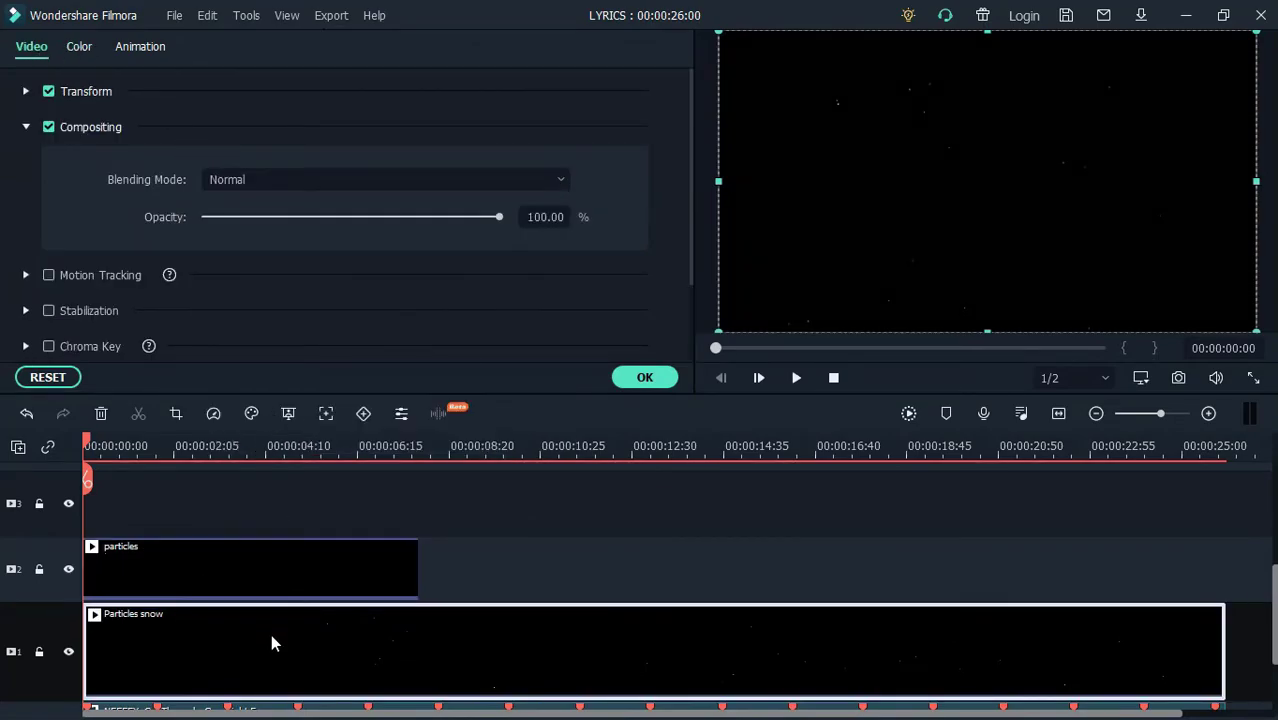
{"action": "left_click", "coordinate": [267, 180]}
{"action": "left_click", "coordinate": [262, 394]}
{"action": "left_click", "coordinate": [641, 380]}
Place the Underwater - 1081 video at the start of track 3 and slow it down to 0.5x.
{"action": "left_click_drag", "start_coordinate": [256, 263], "coordinate": [132, 518]}
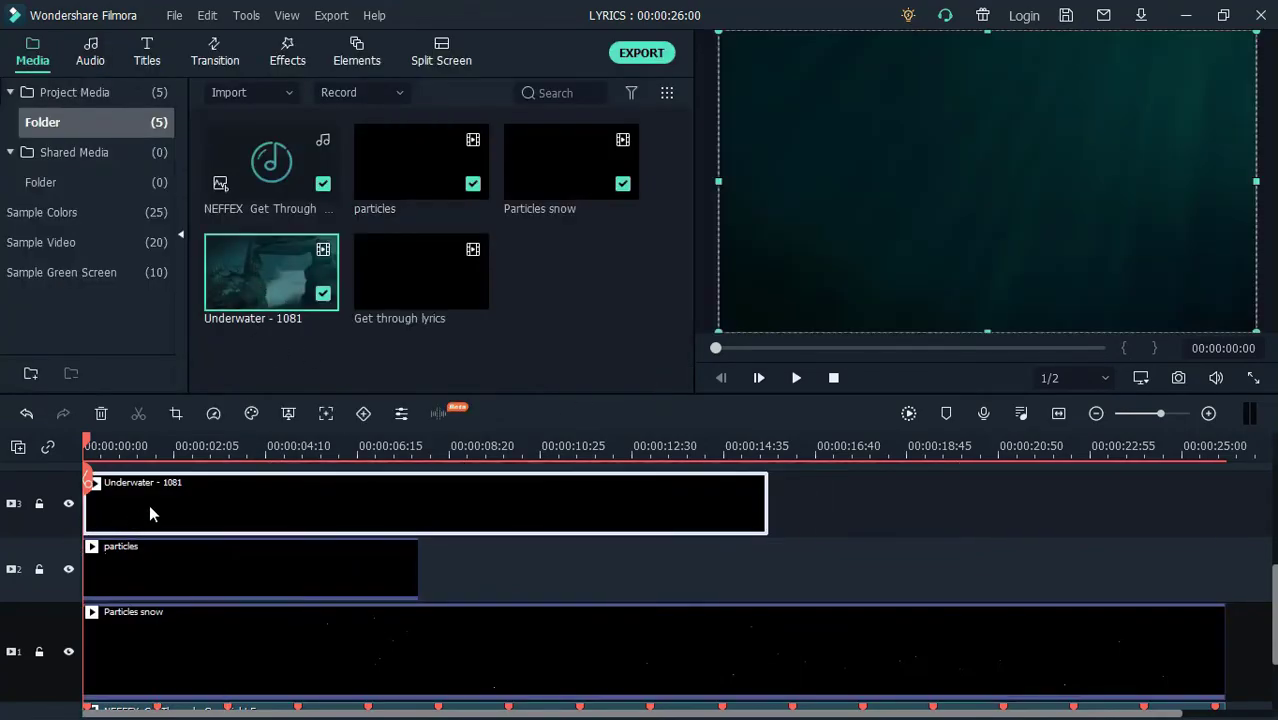
{"action": "left_click", "coordinate": [212, 415]}
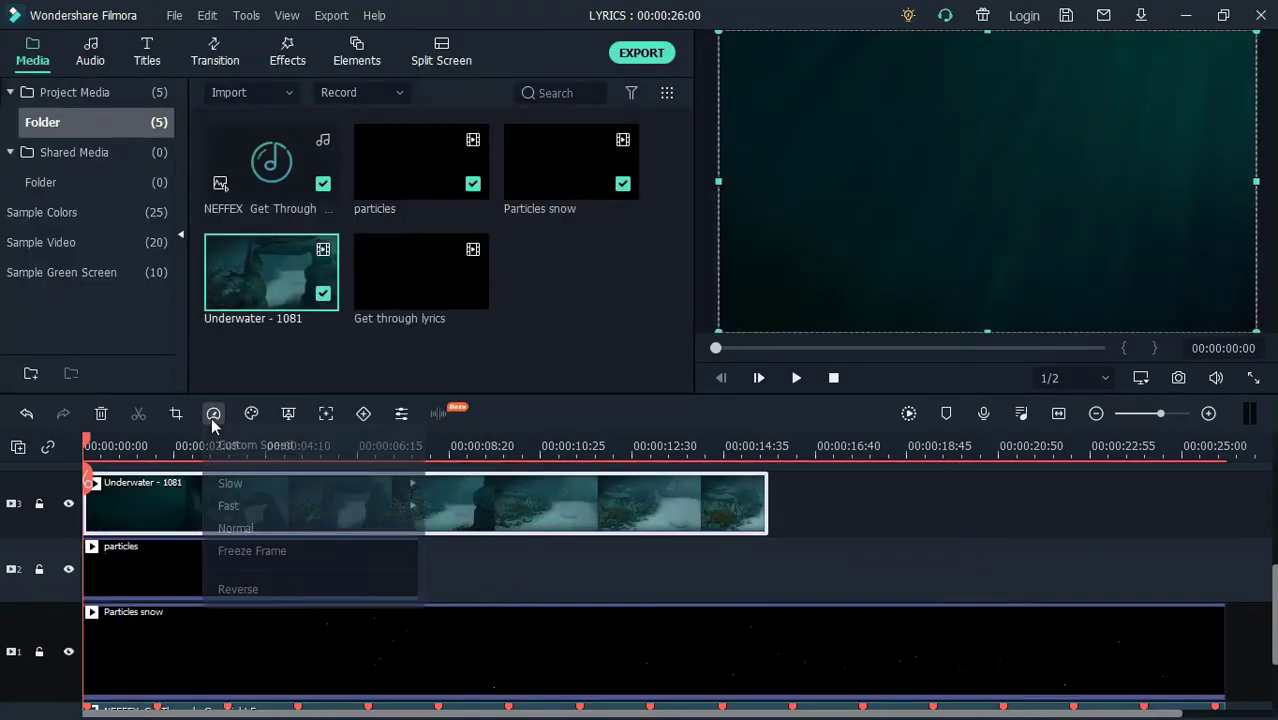
{"action": "mouse_move", "coordinate": [250, 483]}
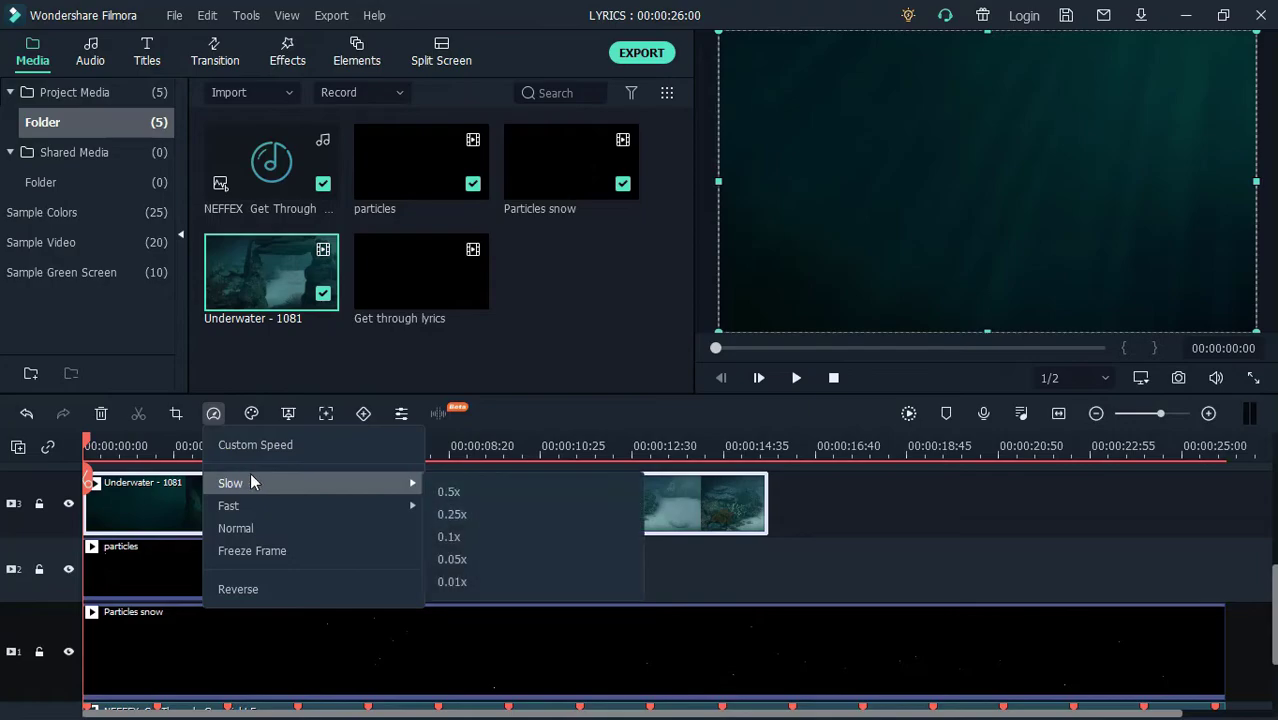
{"action": "left_click", "coordinate": [472, 494]}
Trim the opening of the Underwater clip up to about 00:00:04:22 and cut its end to match the song's length.
{"action": "left_click_drag", "start_coordinate": [847, 447], "coordinate": [578, 473]}
{"action": "left_click_drag", "start_coordinate": [86, 458], "coordinate": [205, 455]}
{"action": "left_click_drag", "start_coordinate": [84, 507], "coordinate": [201, 518]}
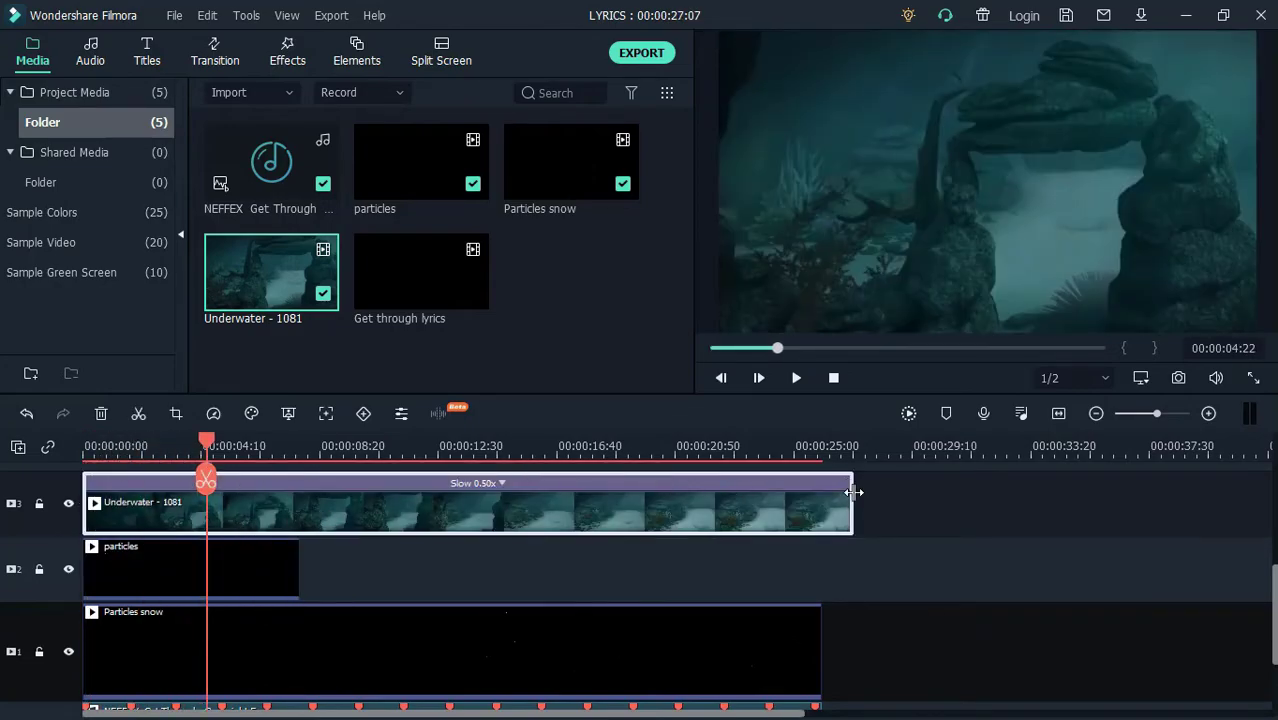
{"action": "left_click_drag", "start_coordinate": [853, 492], "coordinate": [821, 497]}
Set the blending mode of the Underwater clip on track 3 to Screen.
{"action": "right_click", "coordinate": [206, 499]}
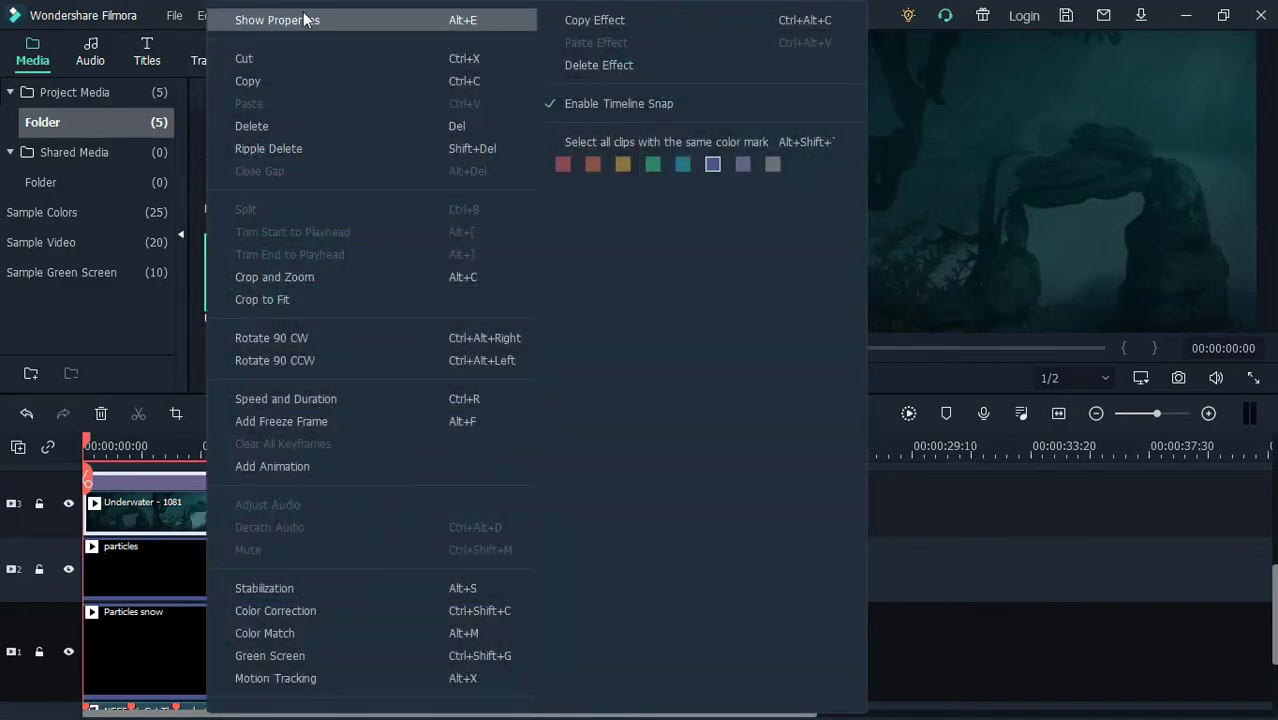
{"action": "left_click", "coordinate": [305, 20]}
{"action": "left_click", "coordinate": [265, 179]}
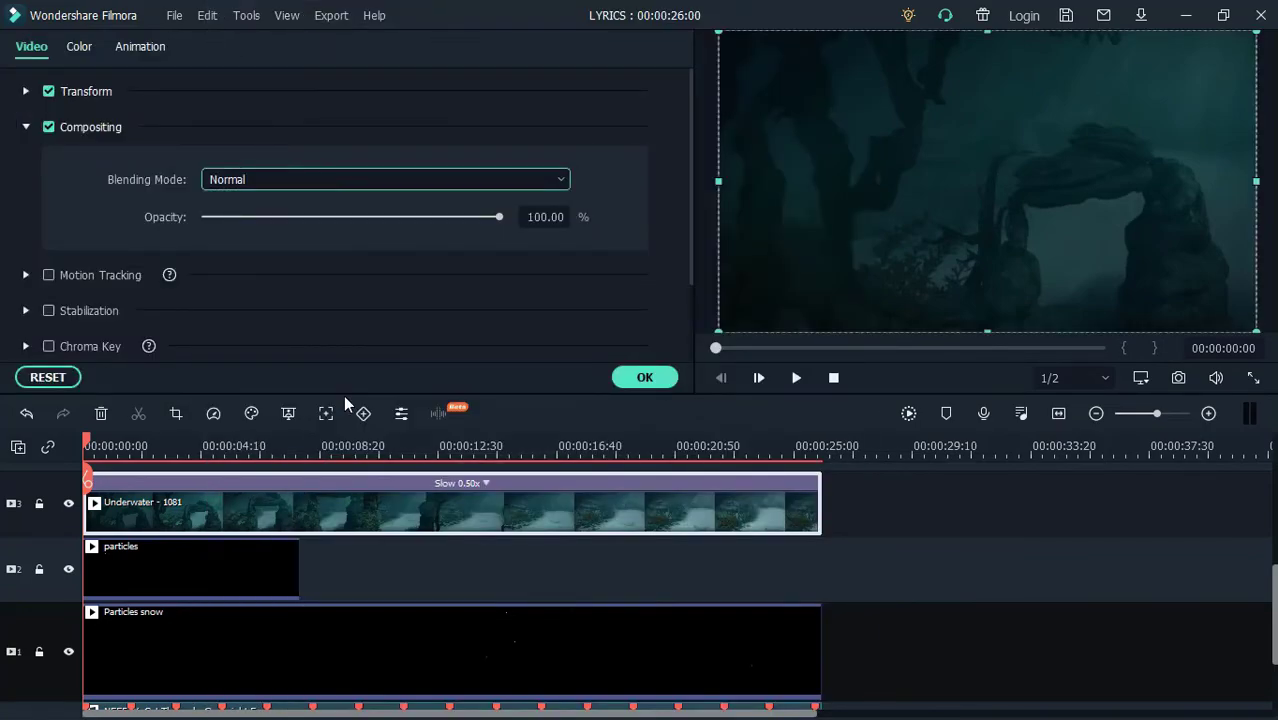
Apply Crop to Fit to the particles and Particles snow clips, and accept the clip properties.
{"action": "left_click", "coordinate": [289, 568]}
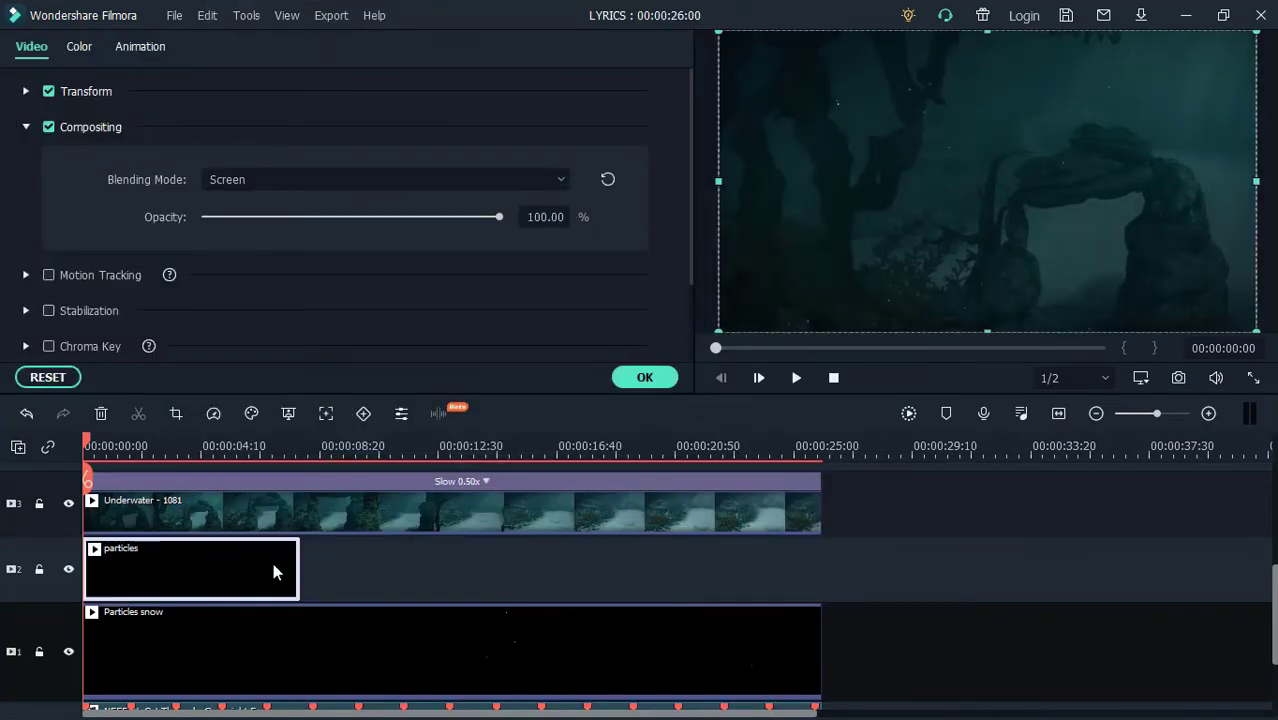
{"action": "right_click", "coordinate": [265, 567]}
{"action": "left_click", "coordinate": [329, 301]}
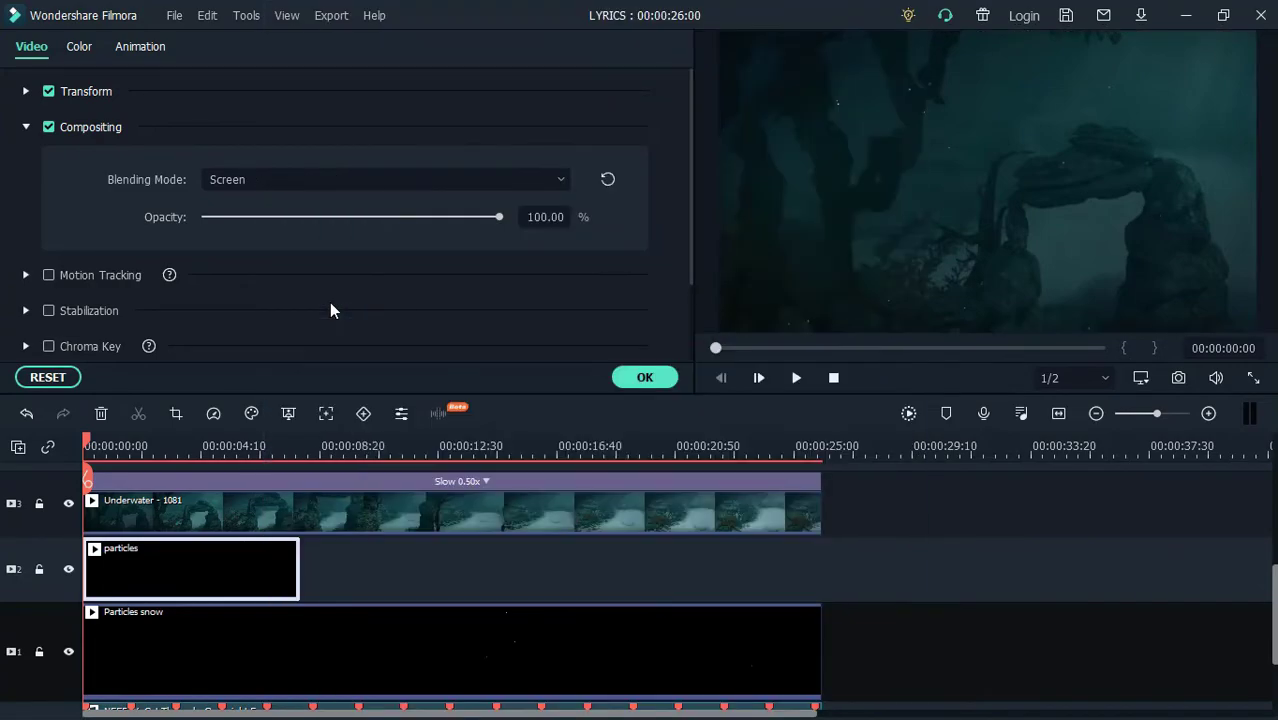
{"action": "right_click", "coordinate": [251, 635]}
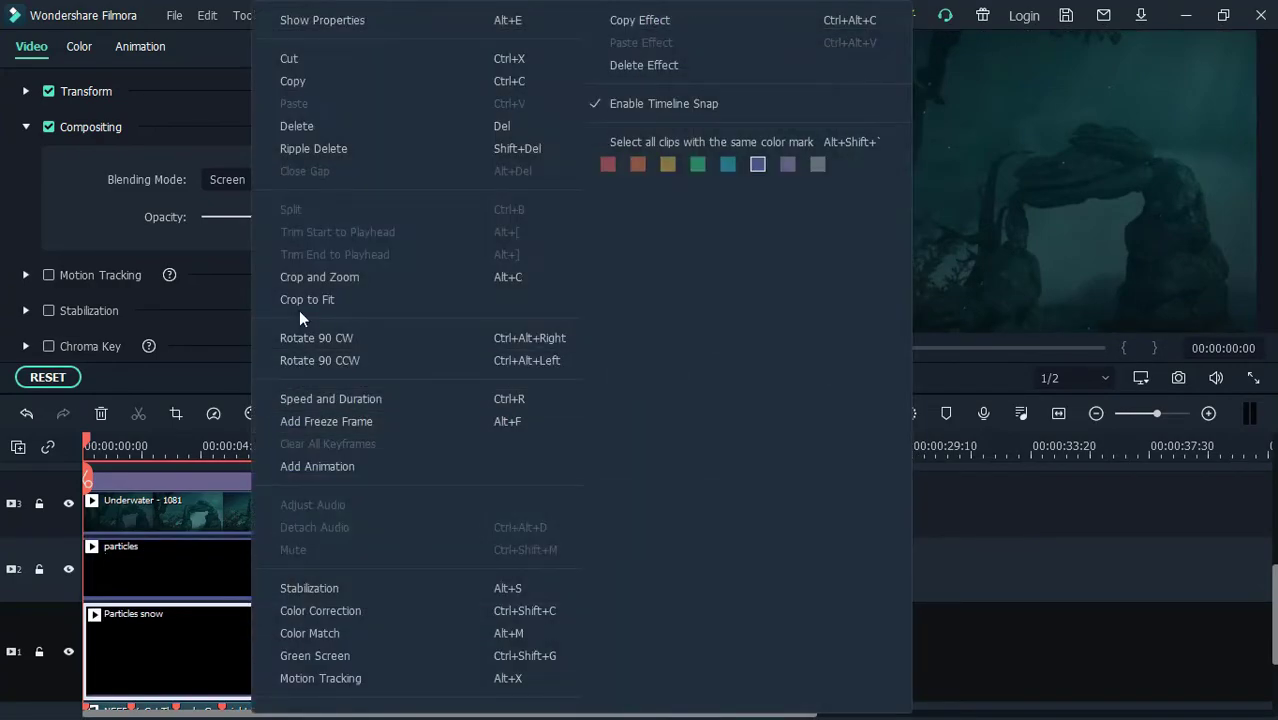
{"action": "left_click", "coordinate": [300, 308]}
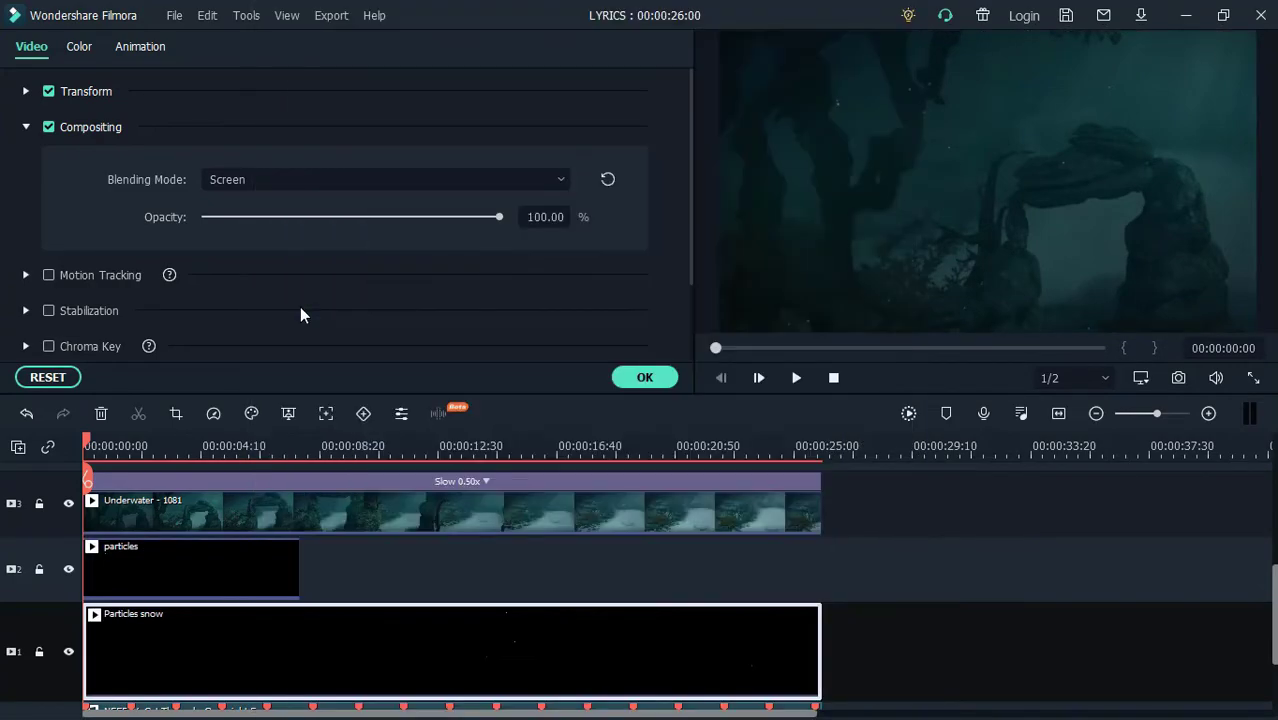
{"action": "left_click", "coordinate": [148, 505]}
{"action": "left_click", "coordinate": [263, 541]}
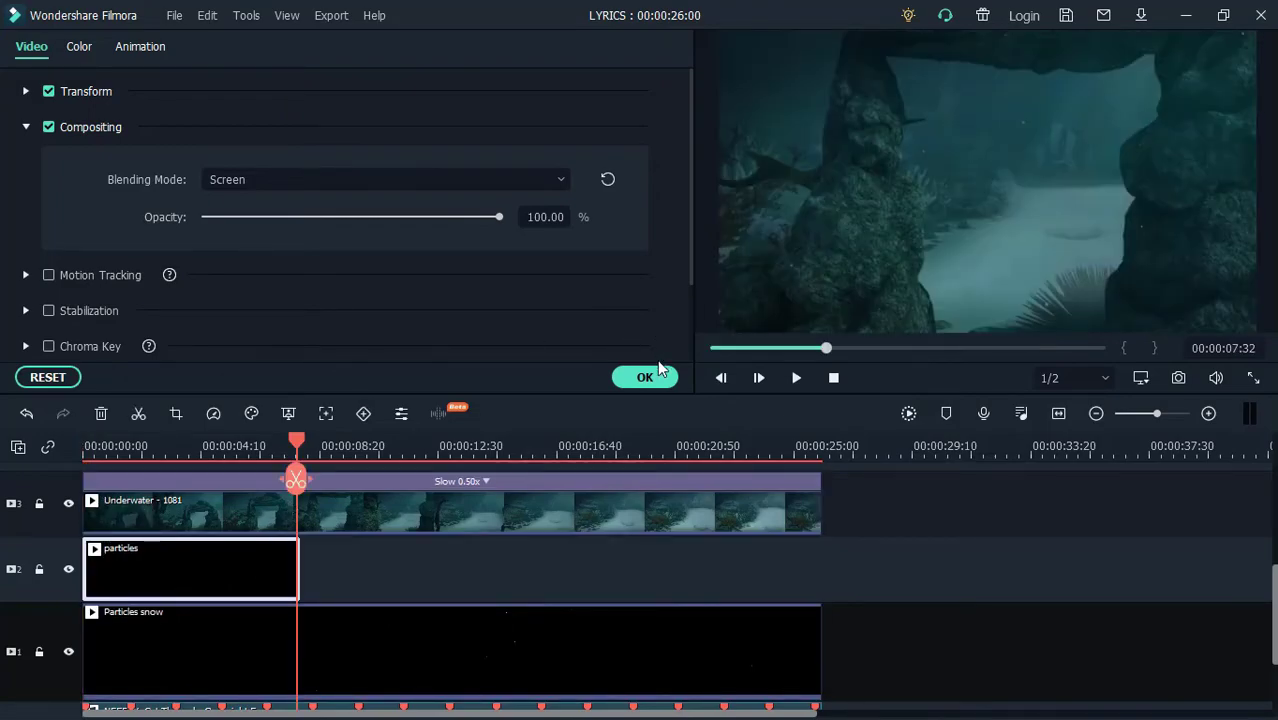
{"action": "left_click", "coordinate": [655, 376]}
Duplicate the particles clip three times end to end on track 2 and trim the last copy to the song's end.
{"action": "right_click", "coordinate": [220, 582]}
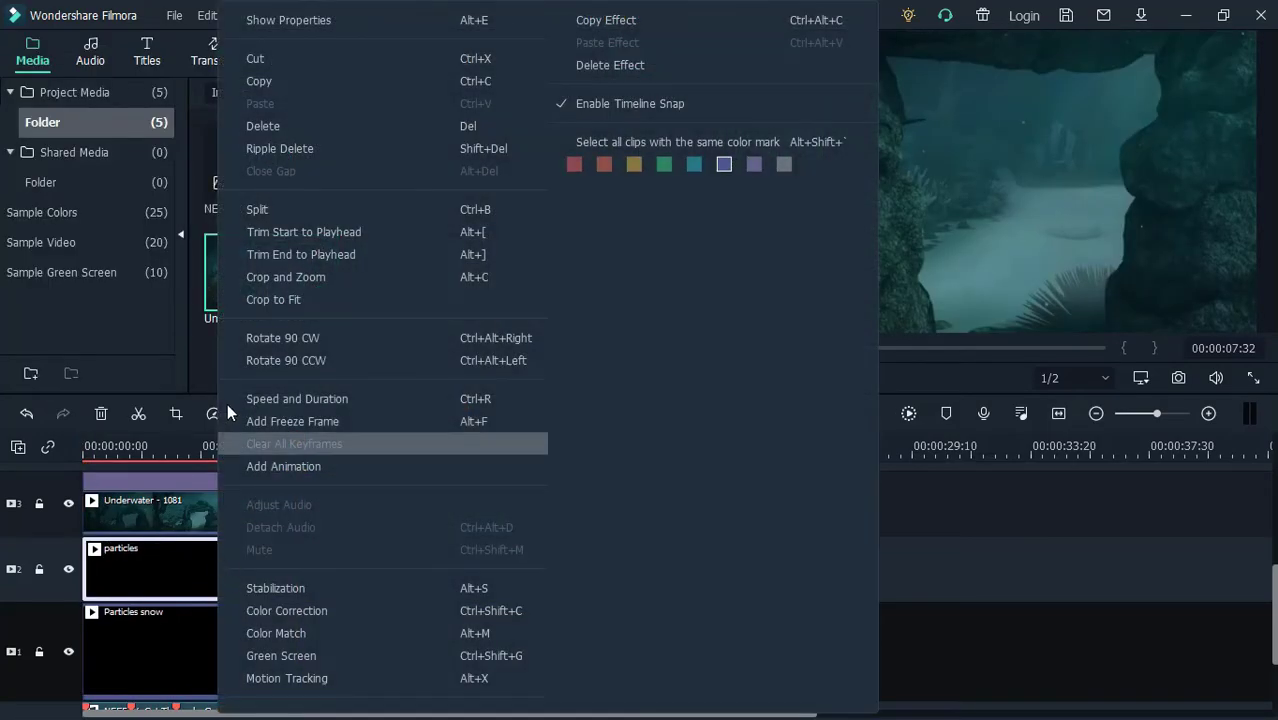
{"action": "left_click", "coordinate": [287, 84]}
{"action": "left_click_drag", "start_coordinate": [298, 441], "coordinate": [303, 443]}
{"action": "key", "text": "ctrl+v"}
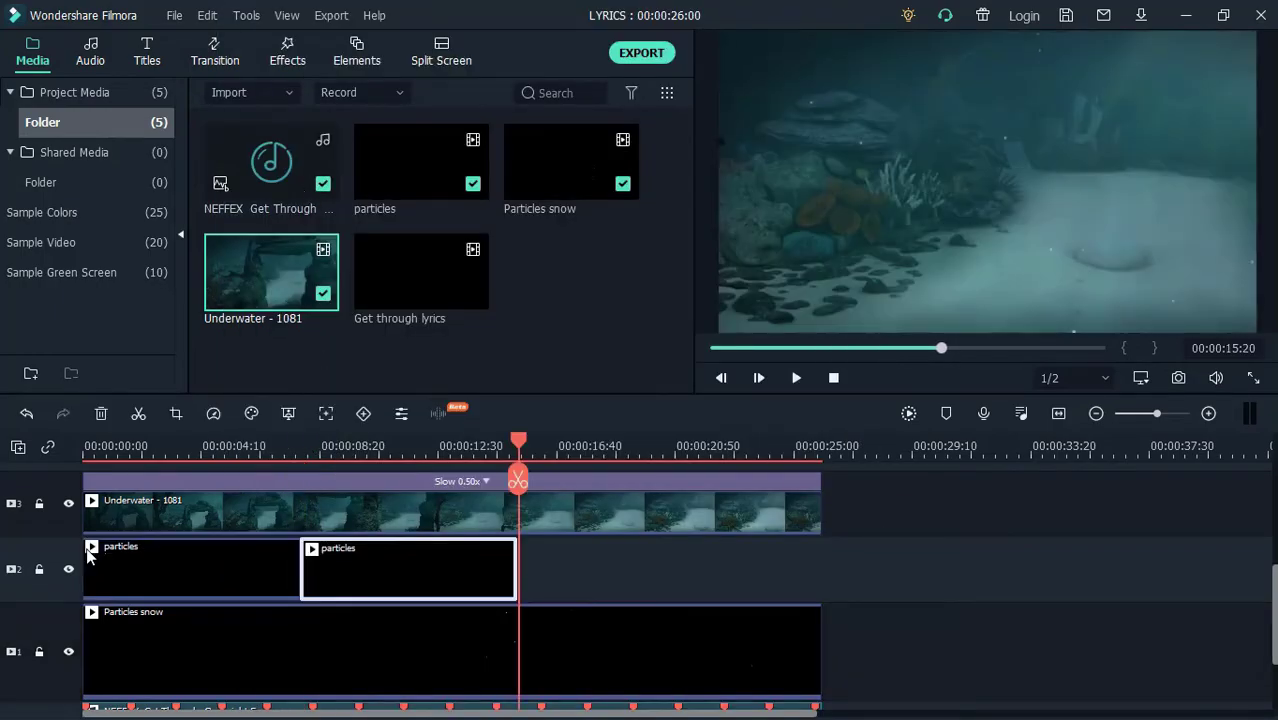
{"action": "key", "text": "ctrl+v"}
{"action": "key", "text": "ctrl+v"}
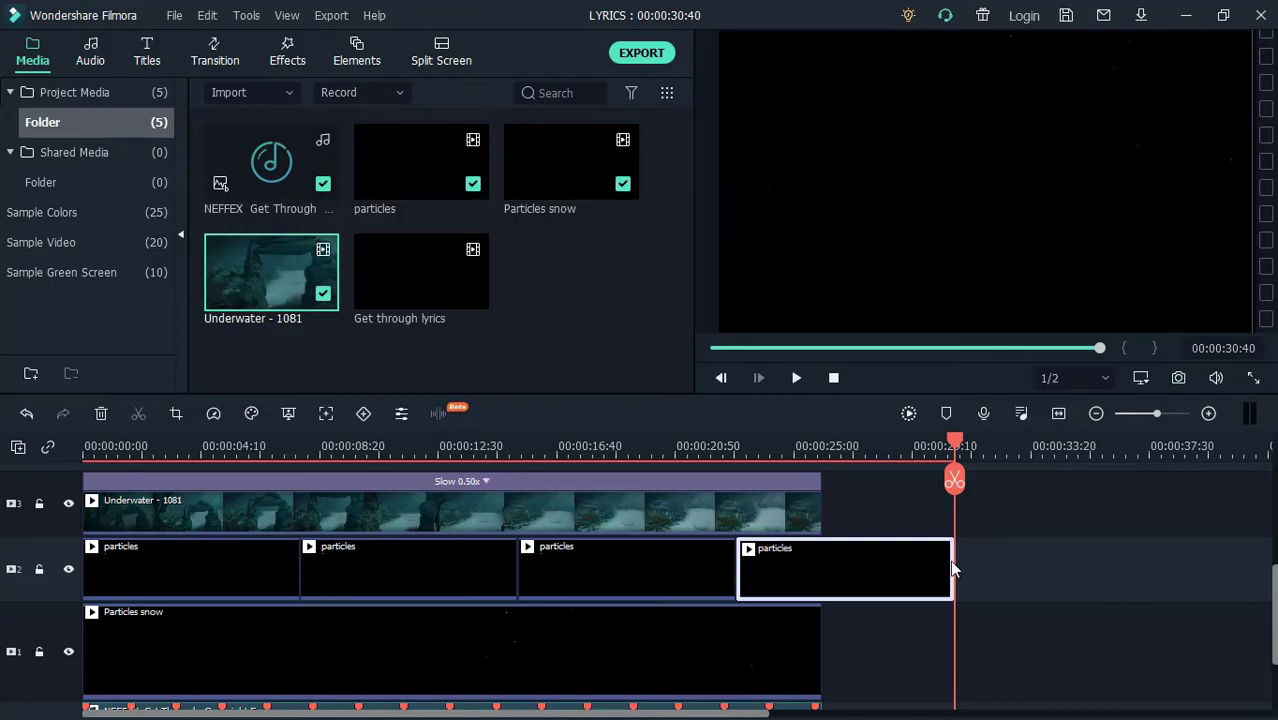
{"action": "left_click_drag", "start_coordinate": [955, 561], "coordinate": [822, 571]}
Apply the Cool Film 3D LUT to the Underwater clip, previewing the color at 00:00:12:46, and accept it.
{"action": "scroll", "coordinate": [720, 598], "scroll_direction": "up", "scroll_amount": 1}
{"action": "left_click", "coordinate": [684, 604]}
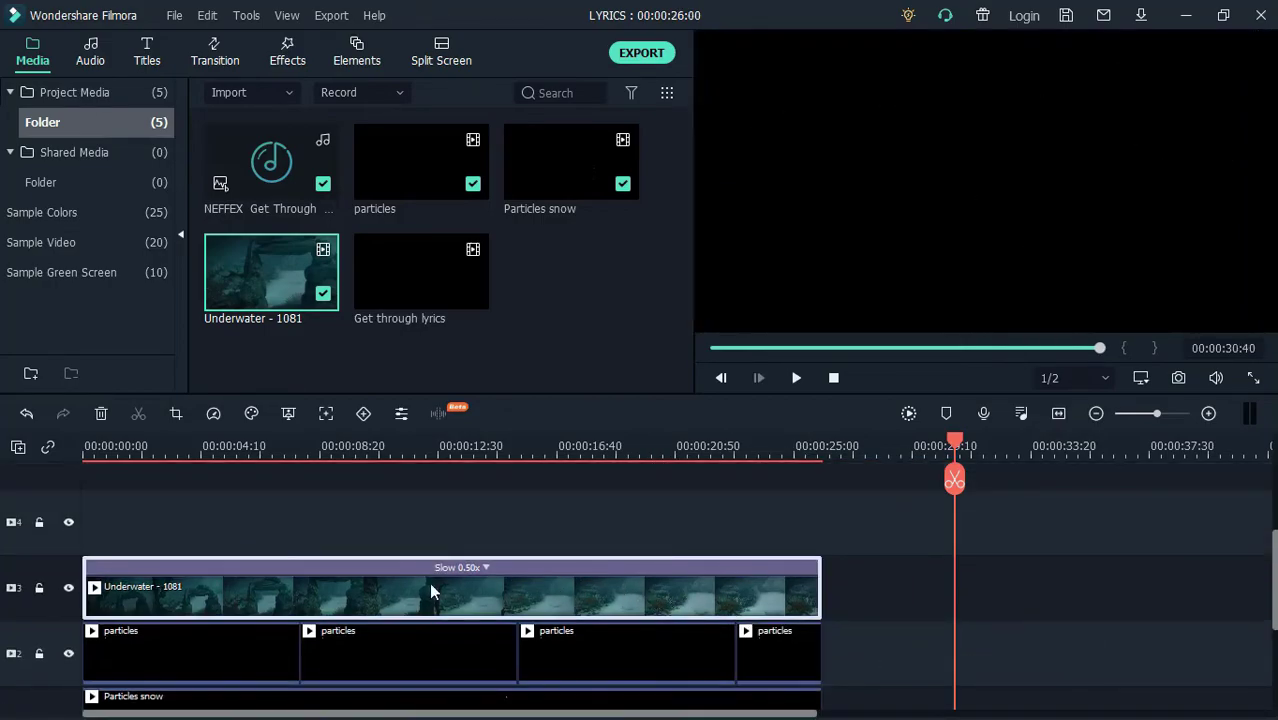
{"action": "right_click", "coordinate": [484, 592]}
{"action": "left_click", "coordinate": [485, 18]}
{"action": "left_click", "coordinate": [78, 47]}
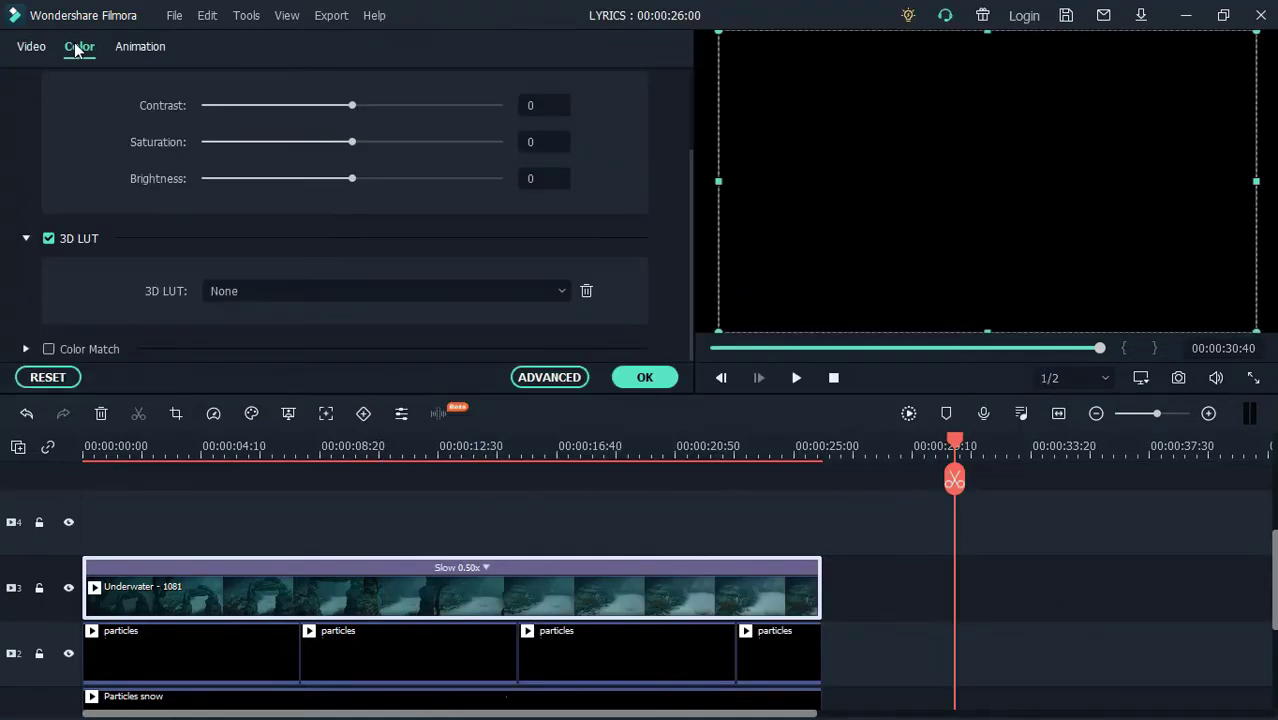
{"action": "left_click_drag", "start_coordinate": [960, 450], "coordinate": [445, 450]}
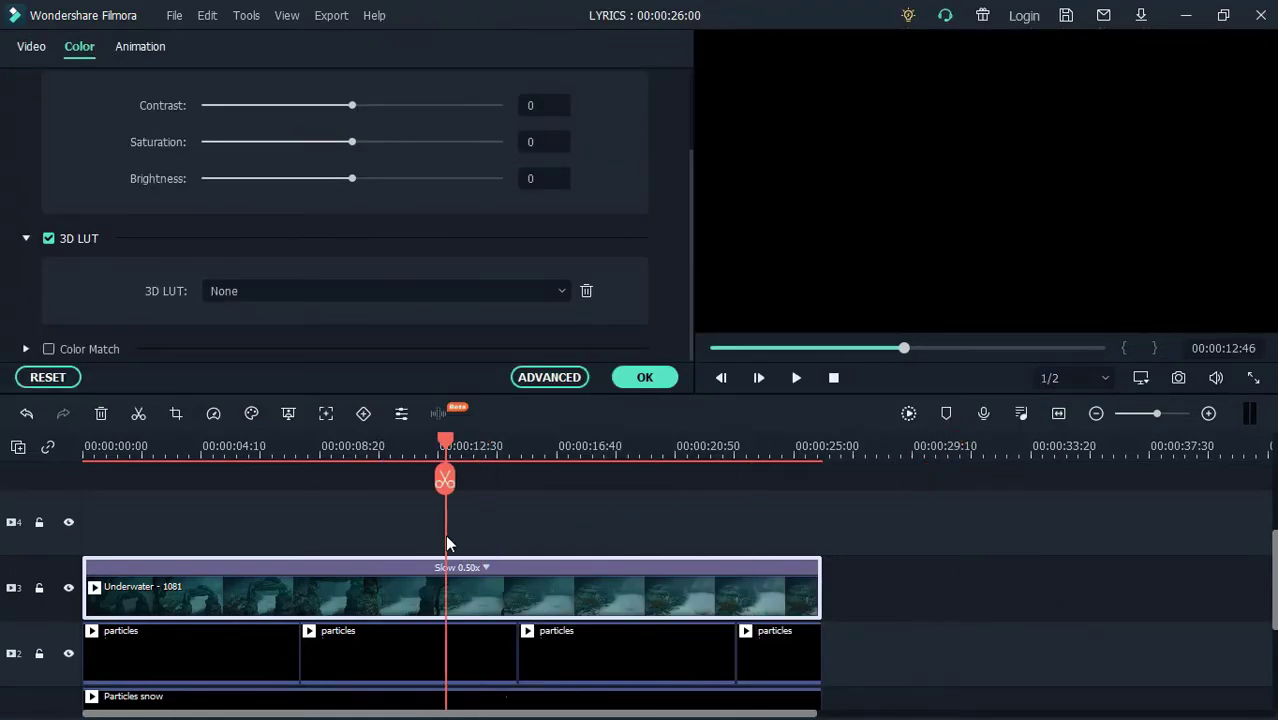
{"action": "left_click", "coordinate": [561, 291]}
{"action": "left_click", "coordinate": [463, 438]}
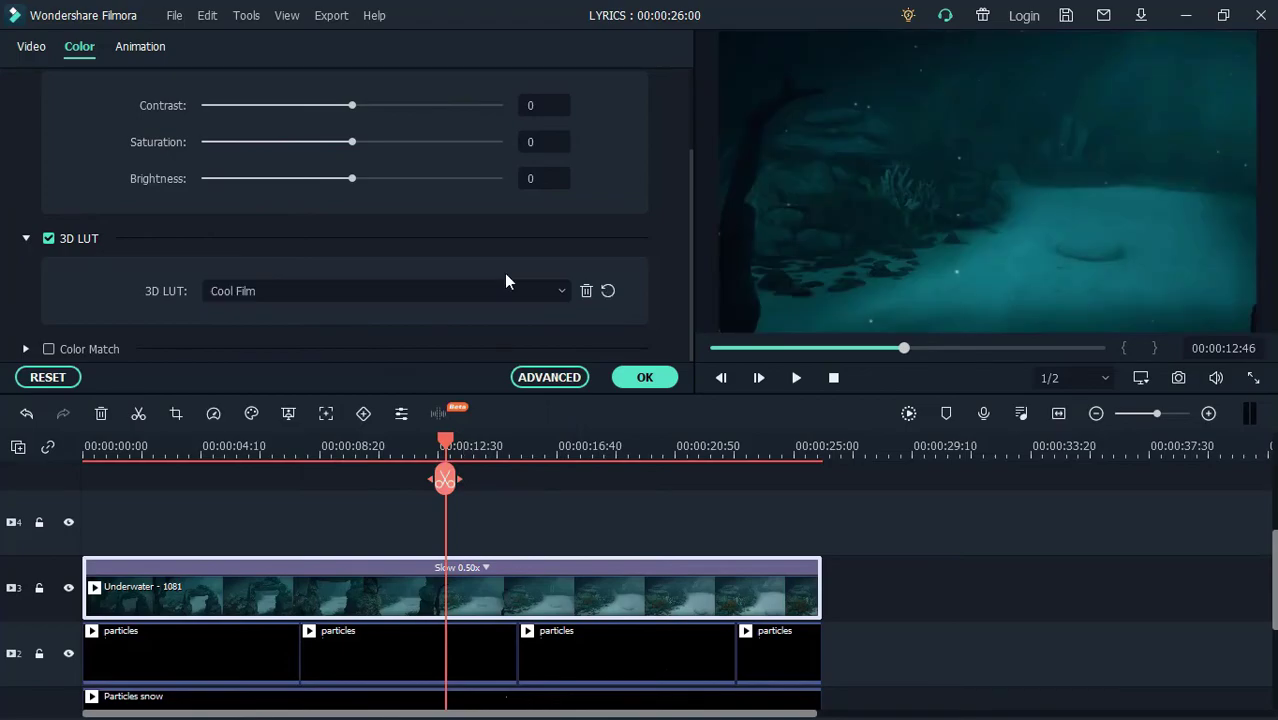
{"action": "left_click", "coordinate": [645, 377]}
Place the Get through lyrics video at the start of track 4, then detach its audio and delete it.
{"action": "left_click_drag", "start_coordinate": [415, 287], "coordinate": [71, 547]}
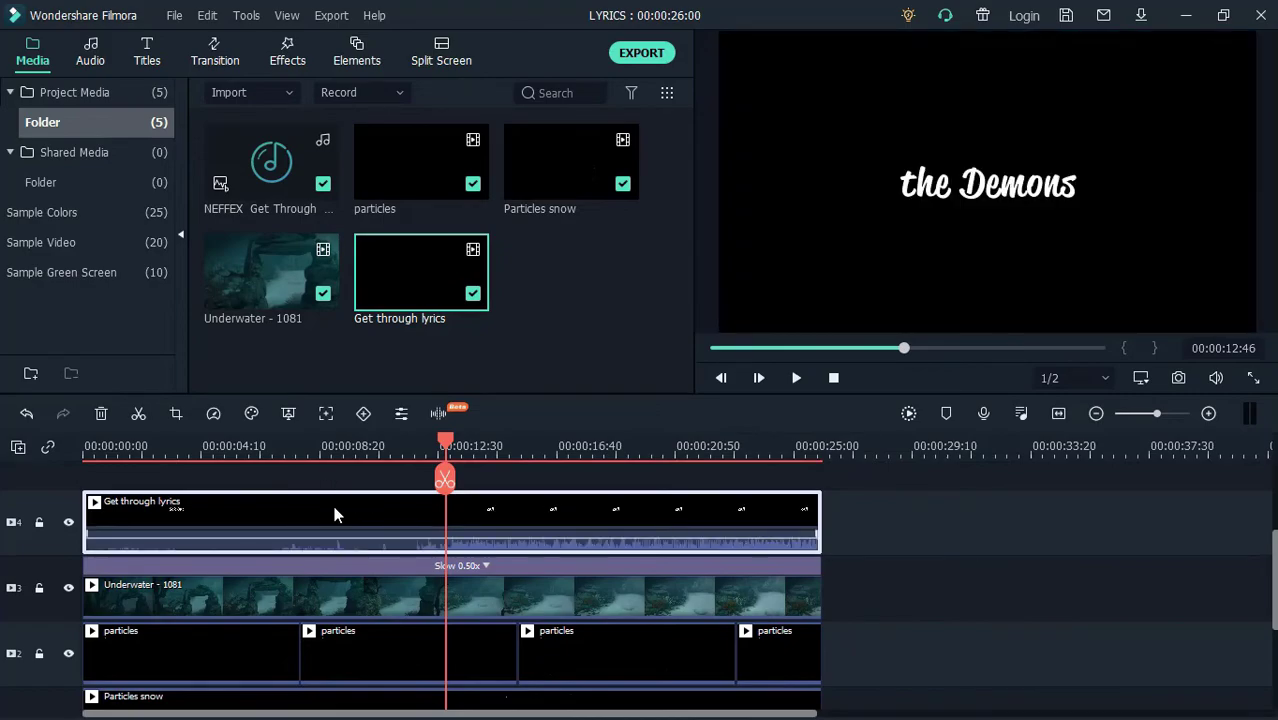
{"action": "right_click", "coordinate": [334, 507]}
{"action": "left_click", "coordinate": [386, 549]}
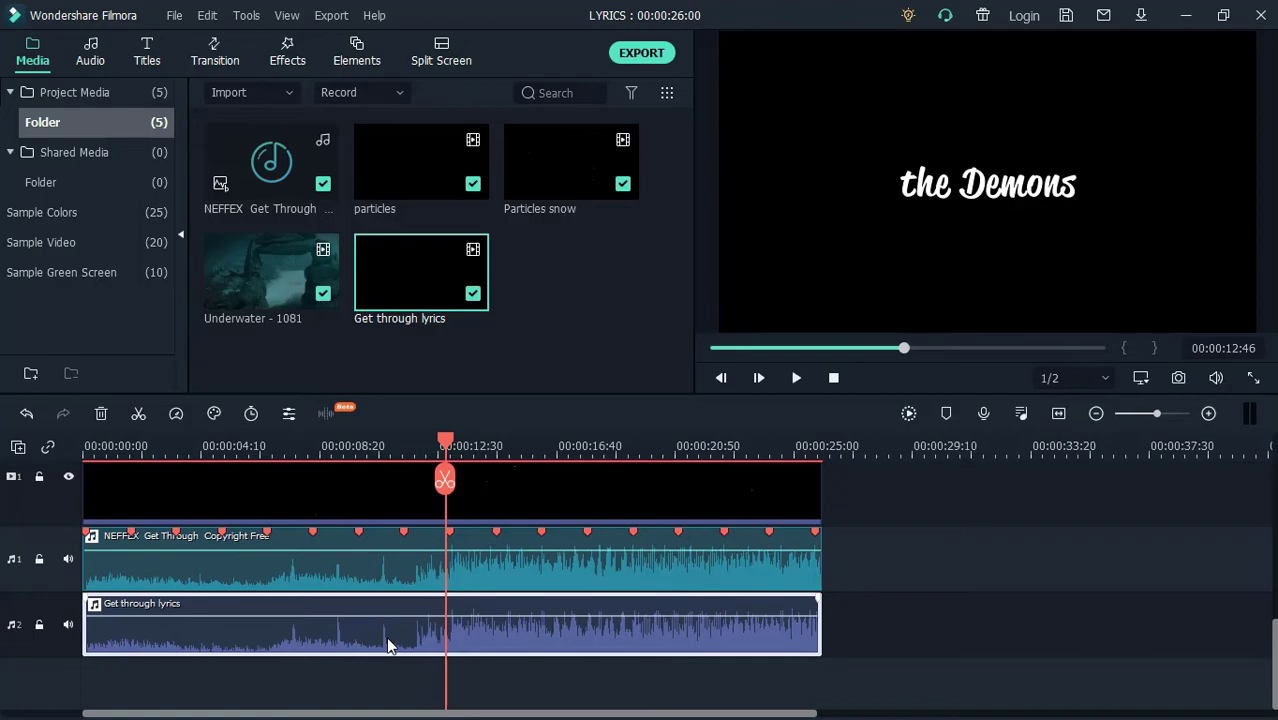
{"action": "key", "text": "Delete"}
Change the compositing blending mode of the Get through lyrics clip on track 4 and accept the clip properties.
{"action": "scroll", "coordinate": [414, 610], "scroll_direction": "up", "scroll_amount": 2}
{"action": "scroll", "coordinate": [417, 598], "scroll_direction": "up", "scroll_amount": 2}
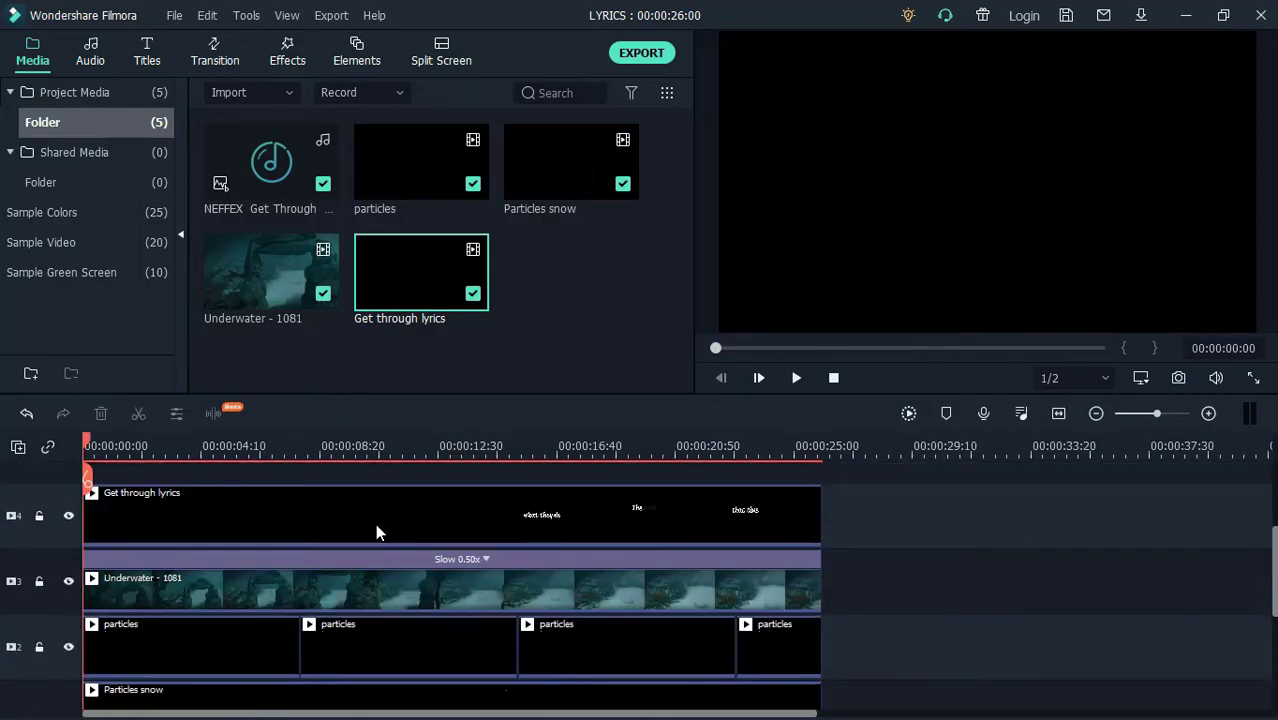
{"action": "left_click", "coordinate": [375, 524]}
{"action": "right_click", "coordinate": [371, 518]}
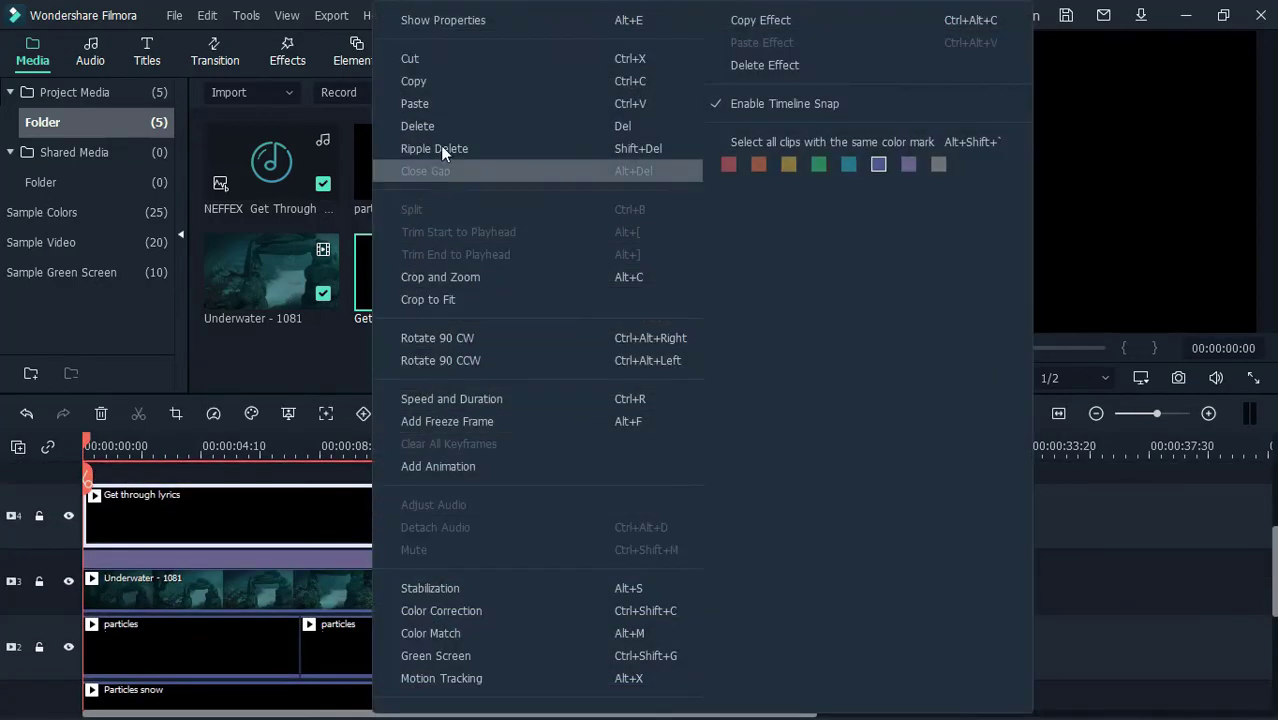
{"action": "left_click", "coordinate": [479, 20]}
{"action": "left_click", "coordinate": [28, 50]}
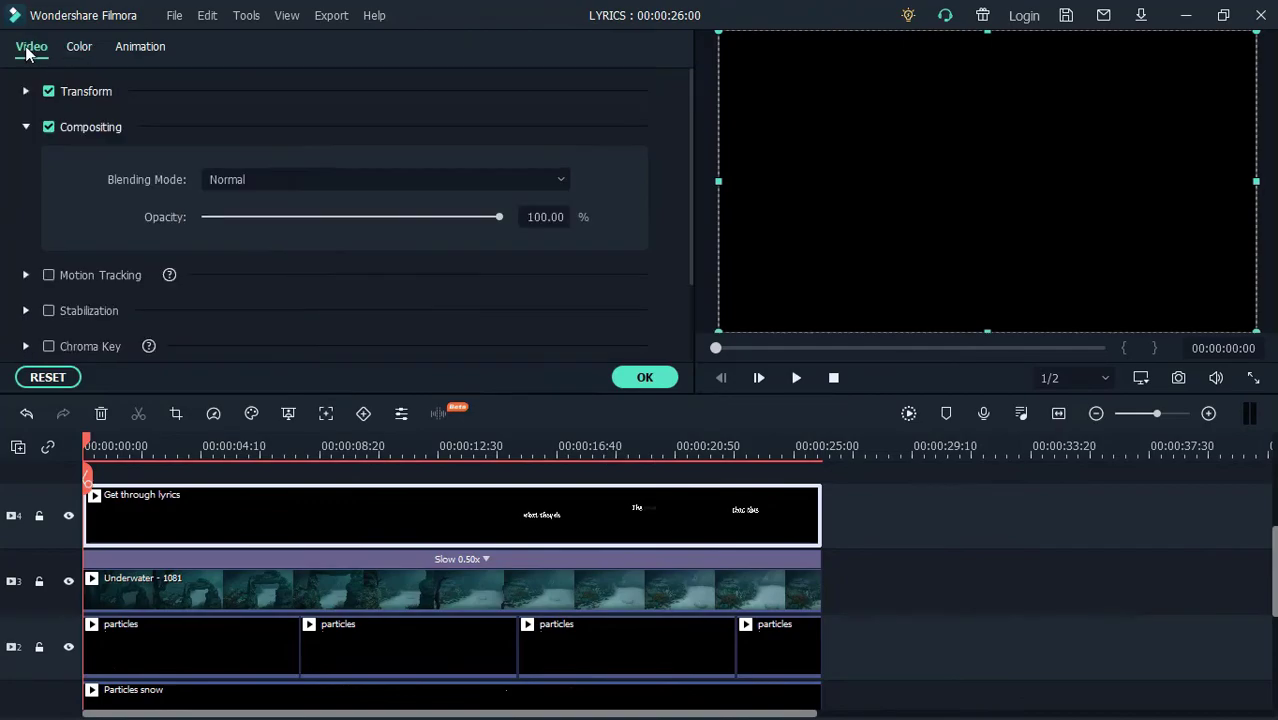
{"action": "left_click", "coordinate": [296, 179]}
{"action": "left_click", "coordinate": [334, 400]}
{"action": "left_click", "coordinate": [644, 377]}
Add a fade-out to the end of the NEFFEX Get Through song on audio track 1.
{"action": "scroll", "coordinate": [784, 629], "scroll_direction": "down", "scroll_amount": 3}
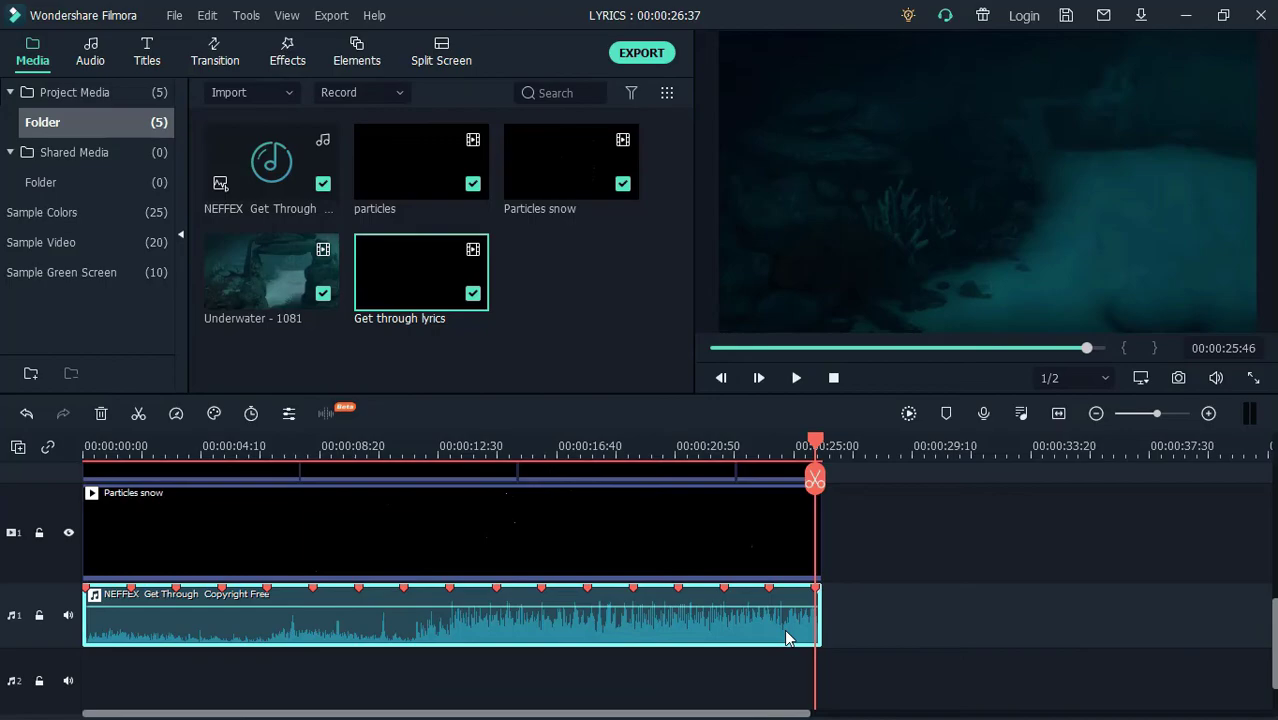
{"action": "double_click", "coordinate": [786, 627]}
{"action": "mouse_move", "coordinate": [315, 162]}
{"action": "left_mouse_down"}
{"action": "mouse_move", "coordinate": [356, 168]}
{"action": "mouse_move", "coordinate": [325, 173]}
{"action": "left_mouse_up"}
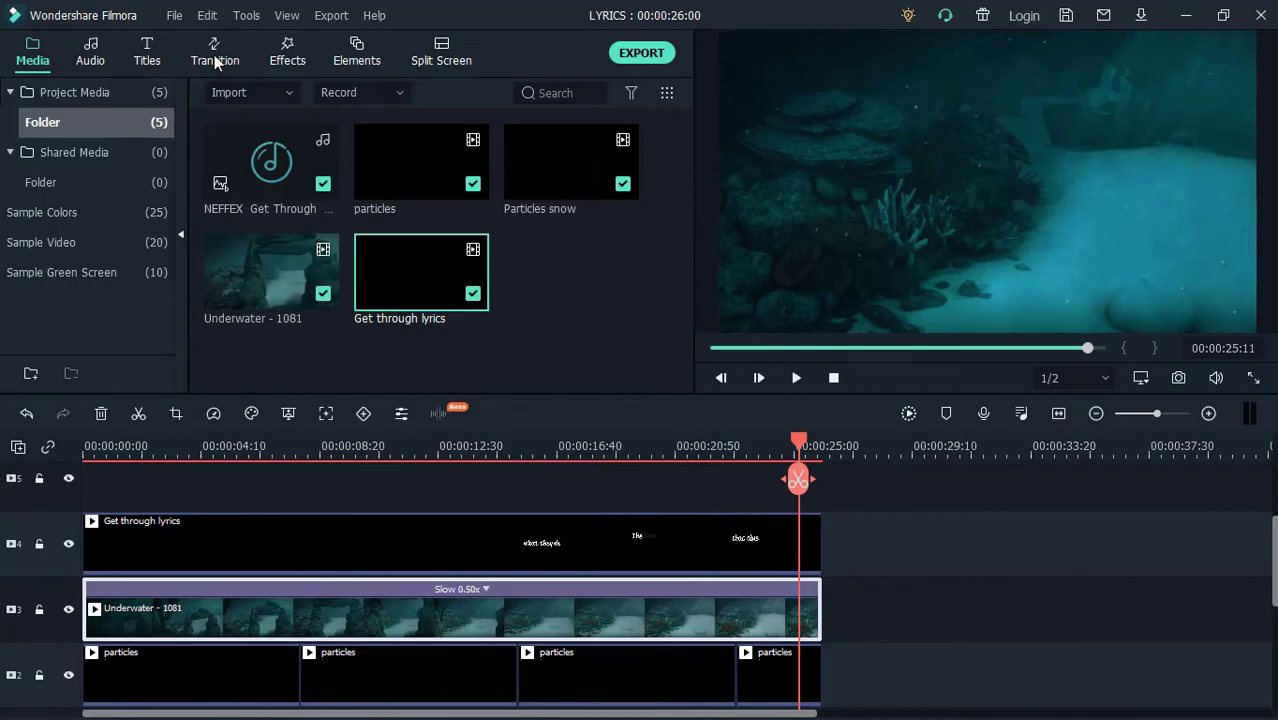
Add the Basic Fade transition to the ends of the lyrics, Underwater, last particles and Particles snow clips.
{"action": "left_click", "coordinate": [216, 62]}
{"action": "left_click_drag", "start_coordinate": [421, 165], "coordinate": [783, 600]}
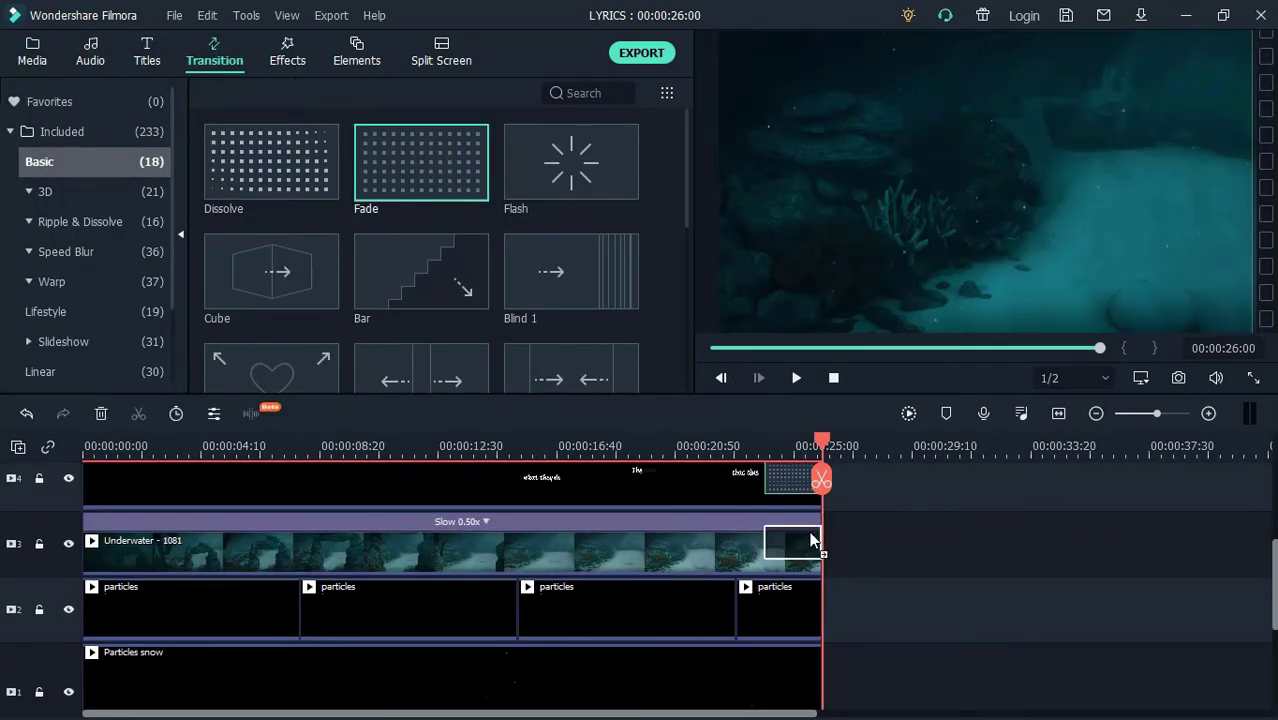
{"action": "left_click_drag", "start_coordinate": [447, 209], "coordinate": [793, 685]}
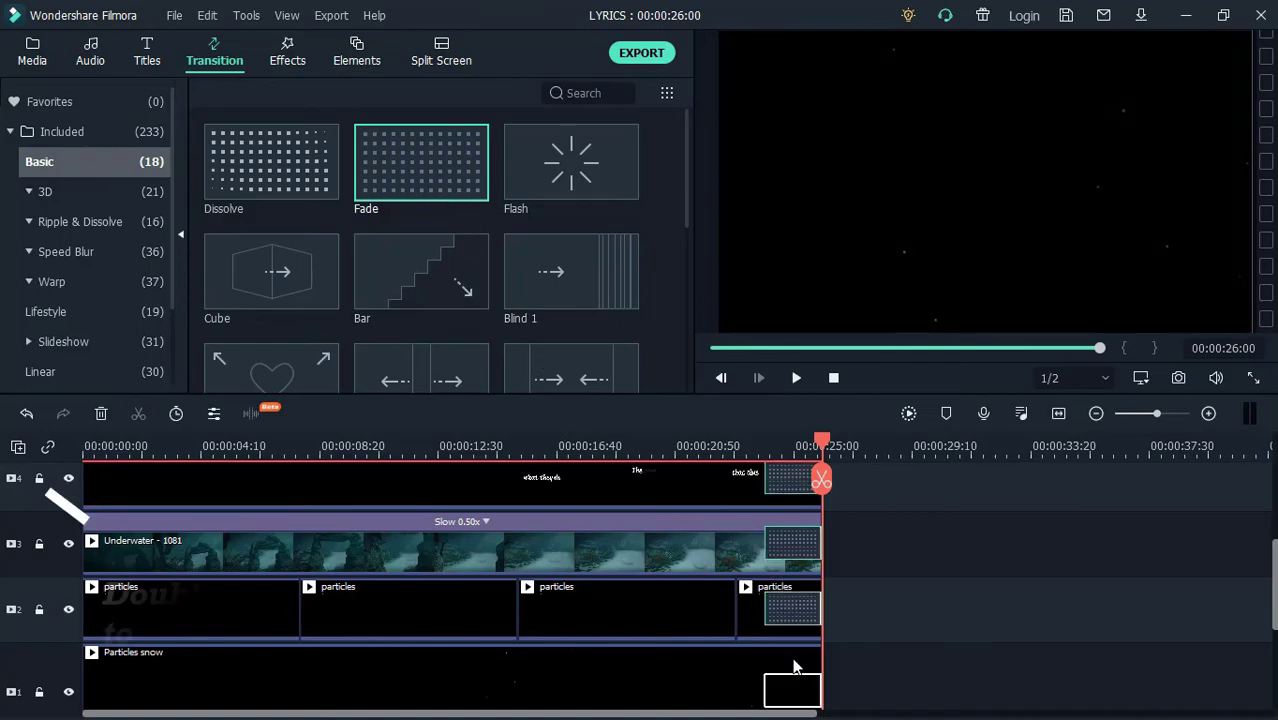
Set the Fade transition's duration to 00:00:00:15, apply it to all transitions and accept.
{"action": "double_click", "coordinate": [796, 610]}
{"action": "left_click", "coordinate": [250, 146]}
{"action": "type", "text": "15"}
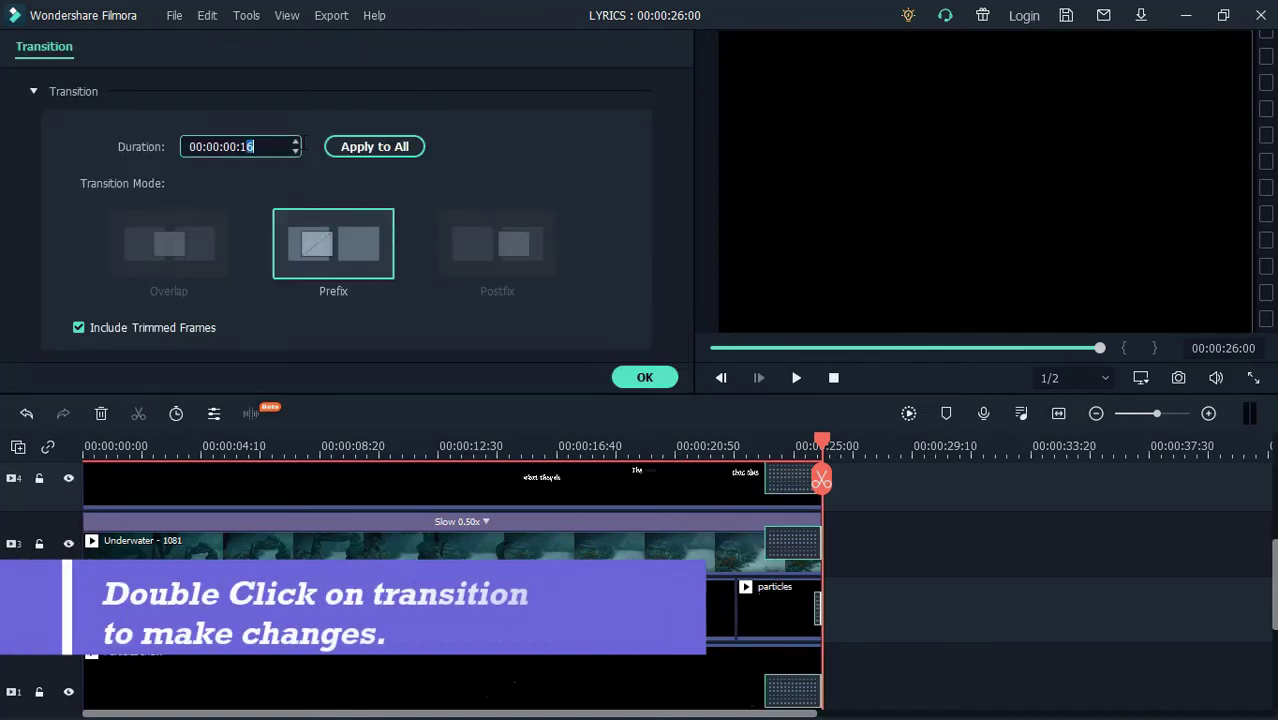
{"action": "left_click", "coordinate": [365, 154]}
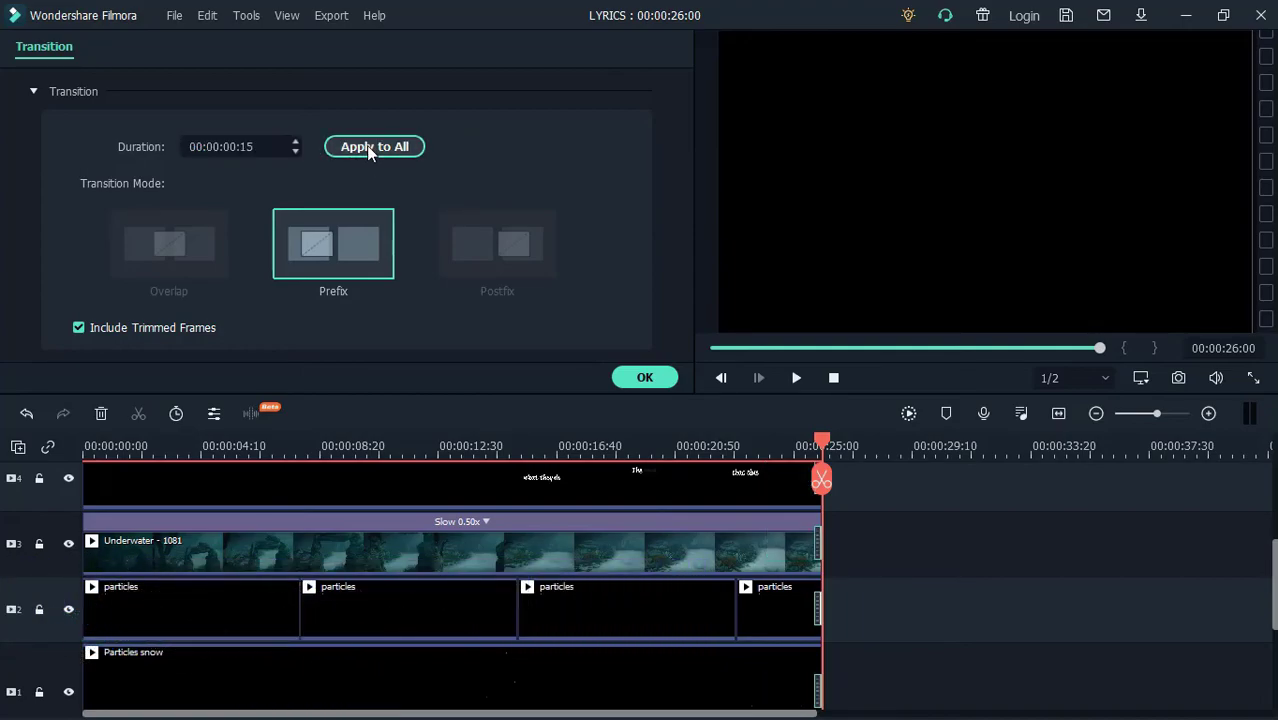
{"action": "scroll", "coordinate": [785, 572], "scroll_direction": "down", "scroll_amount": 2}
{"action": "scroll", "coordinate": [784, 560], "scroll_direction": "down", "scroll_amount": 1}
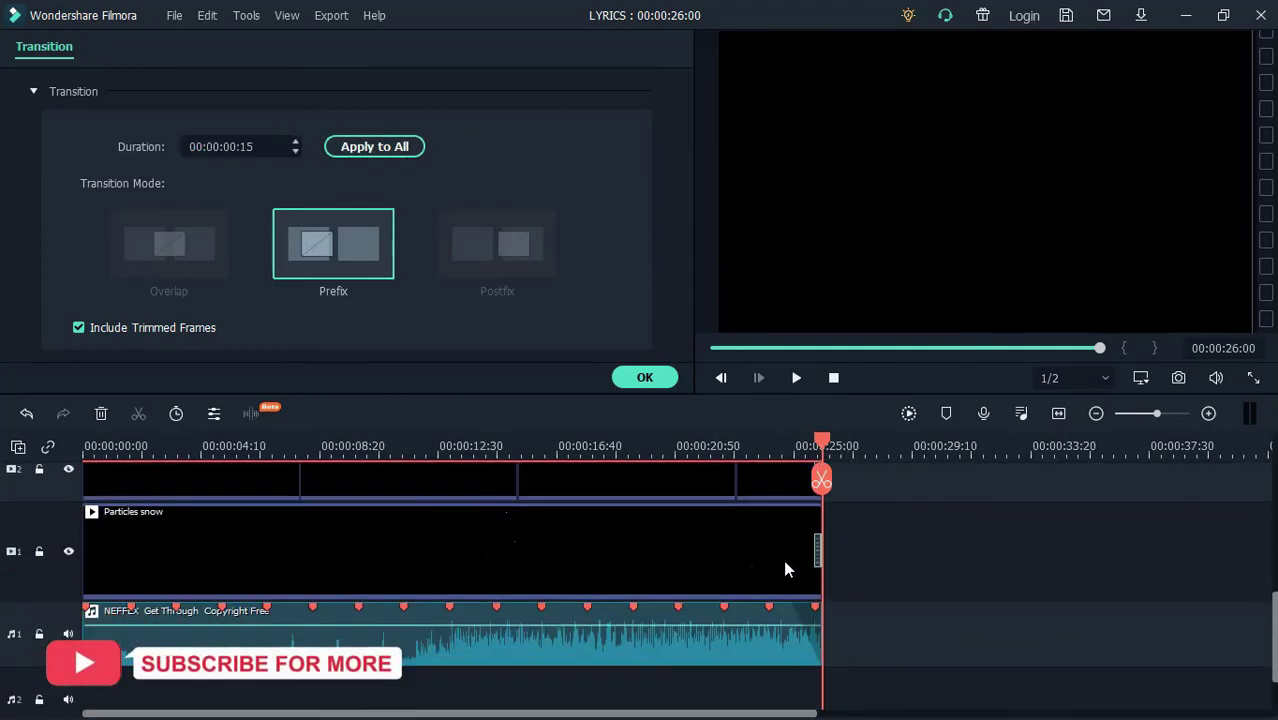
{"action": "left_click", "coordinate": [644, 377]}
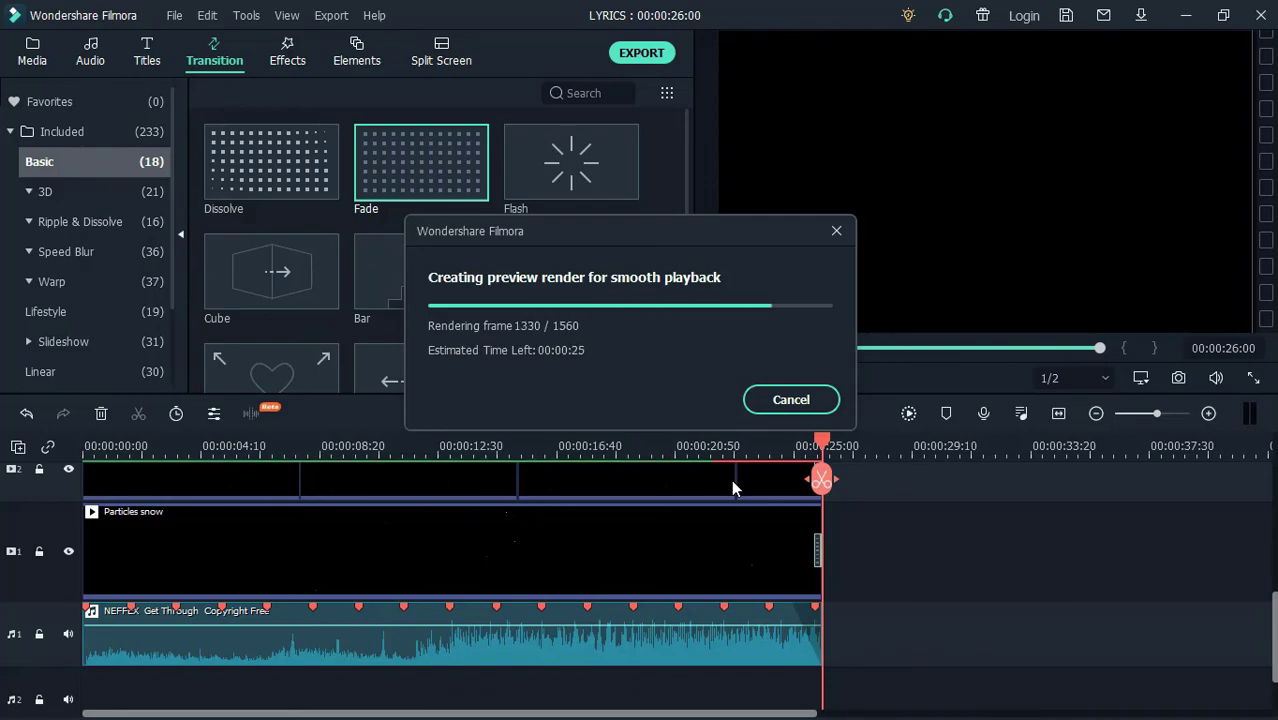
Export the project as a local MP4 file named Get through Lyrics Neffex.
{"action": "left_click", "coordinate": [640, 52]}
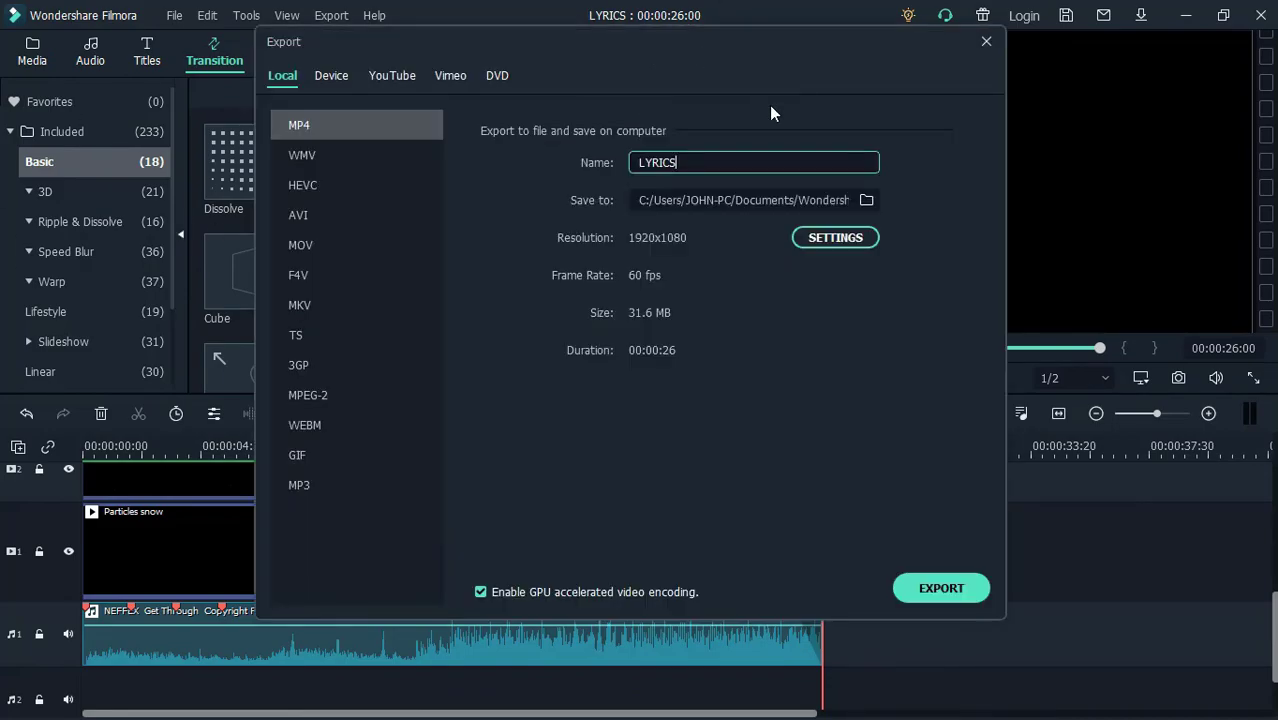
{"action": "type", "text": "Get through Lyrics Neffex"}
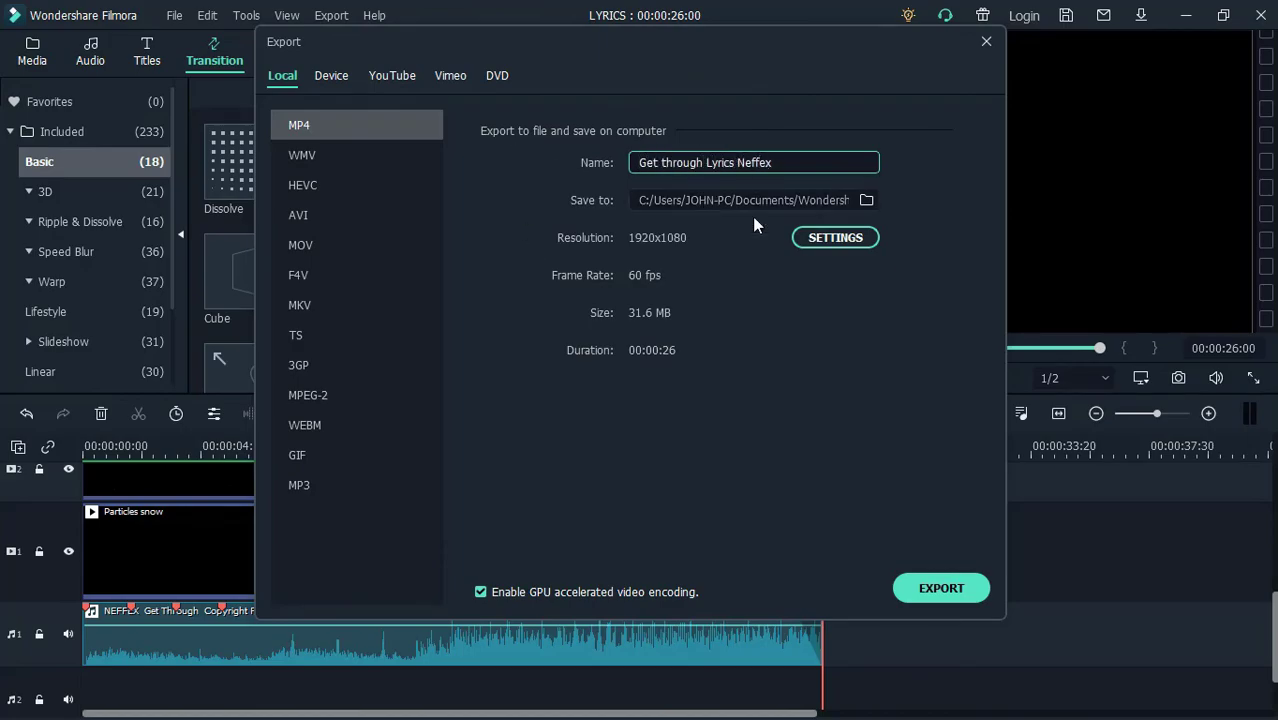
{"action": "key", "text": "Return"}
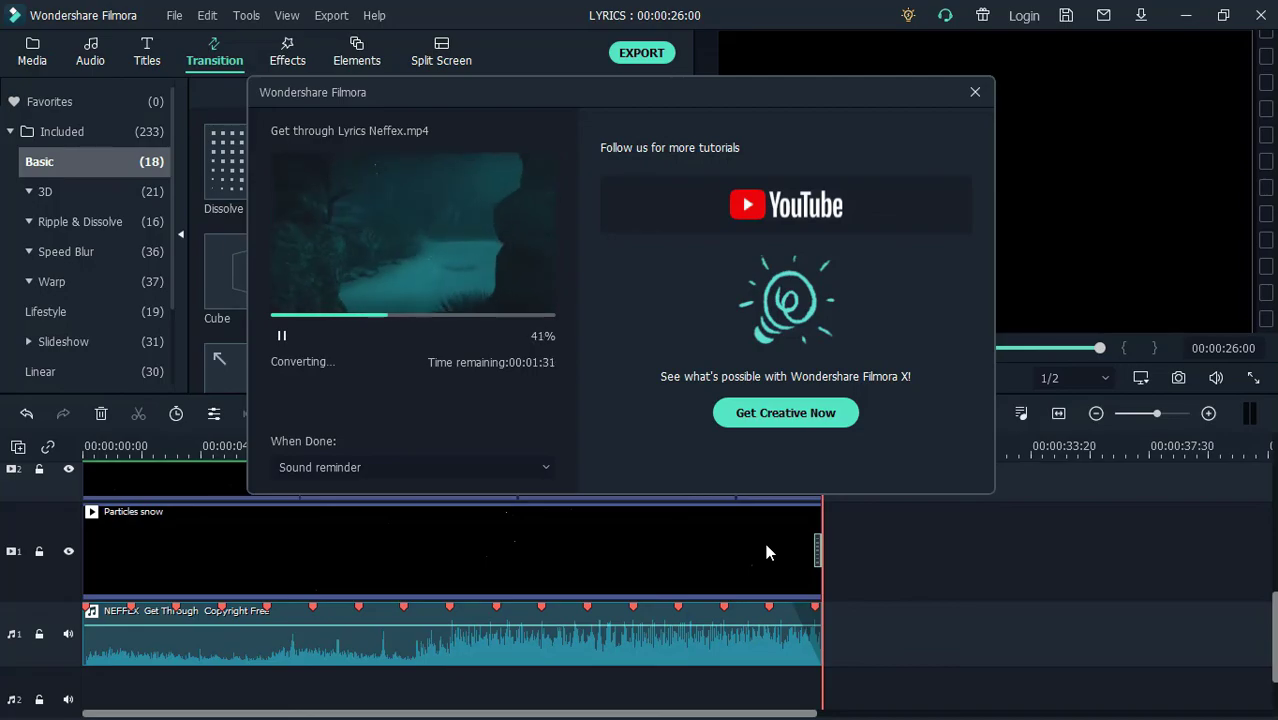